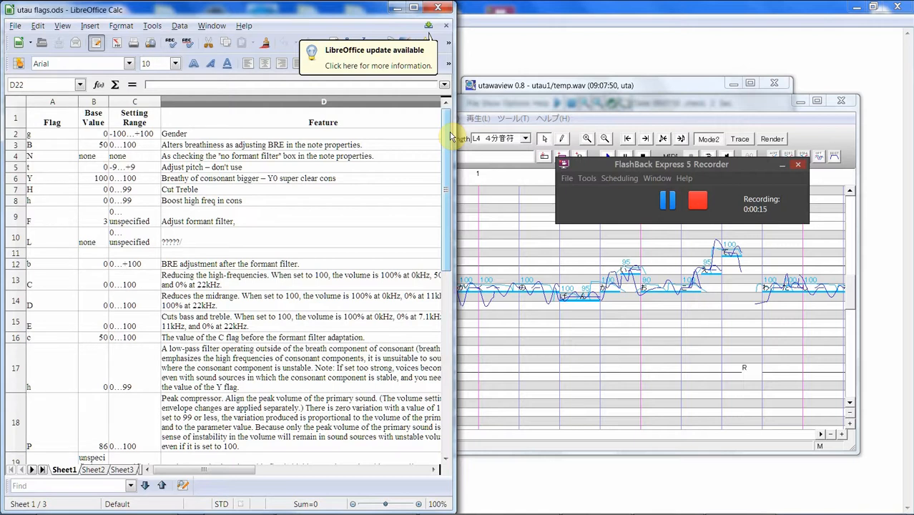
- Look through the flag list in the utau flags spreadsheet down to the last entry and return to its start
scroll(392, 263, "down", 3)
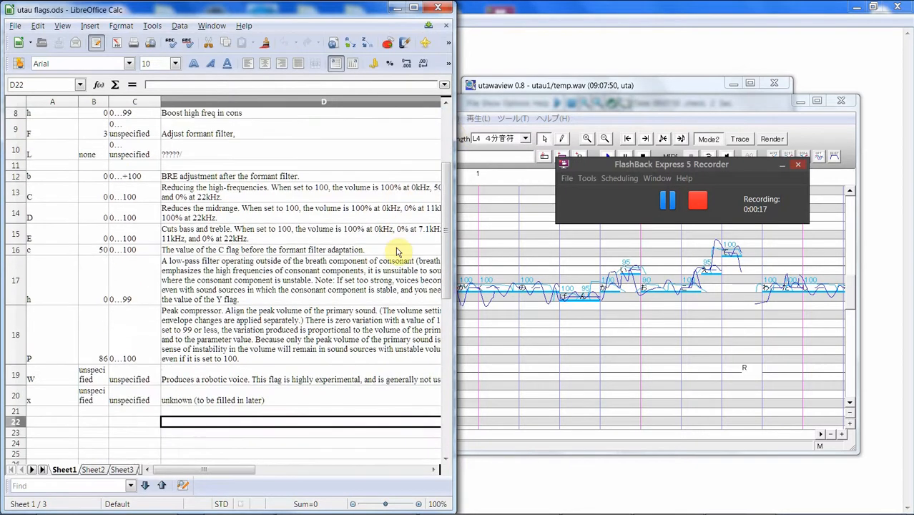
scroll(392, 264, "down", 2)
scroll(394, 263, "up", 5)
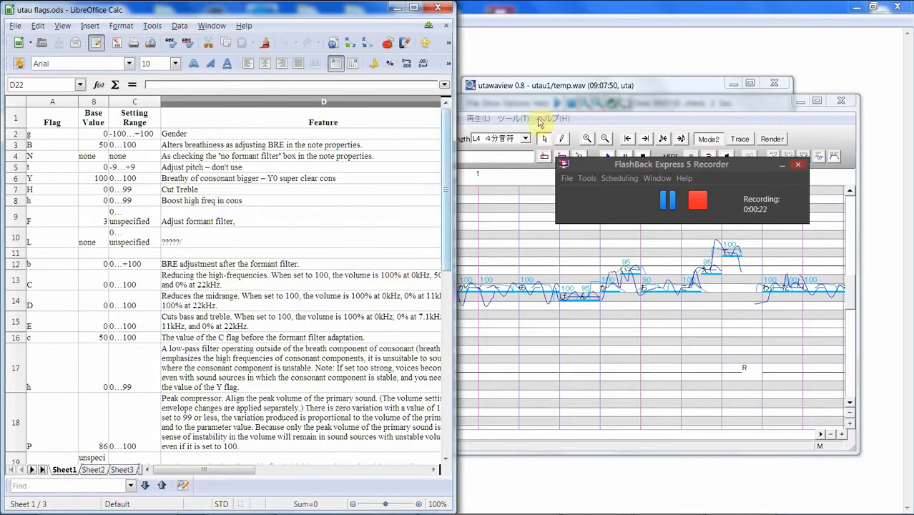
- Show the UTAU score, minimize it, and reposition the utawaview window for utau1/temp.wav beside the flags spreadsheet
left_click(499, 106)
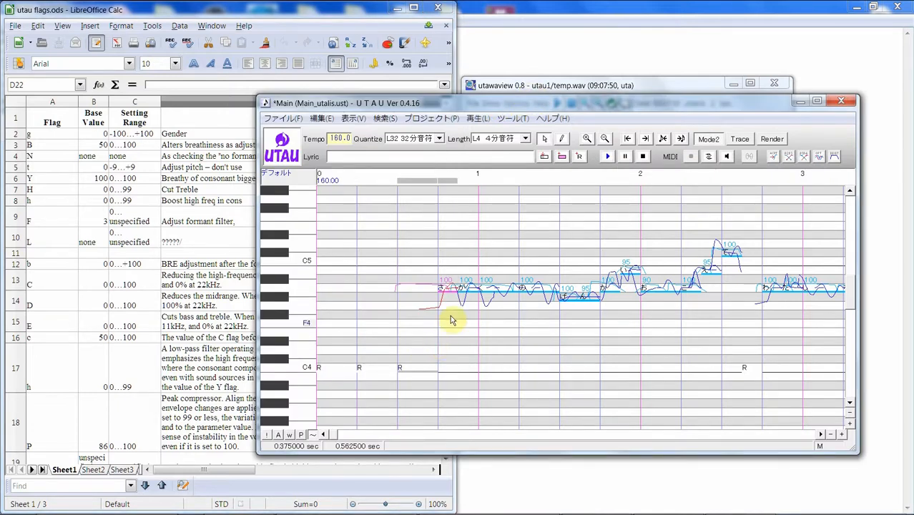
left_click(801, 105)
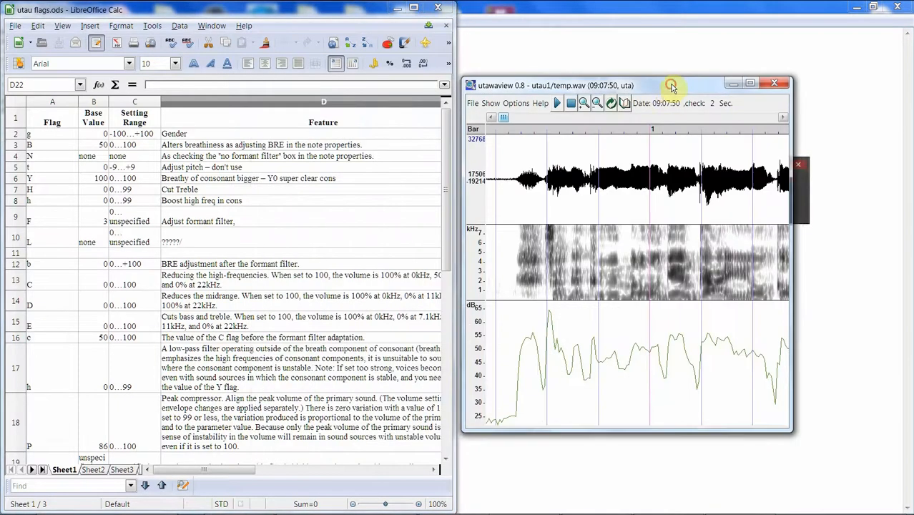
left_click_drag(672, 86, 685, 71)
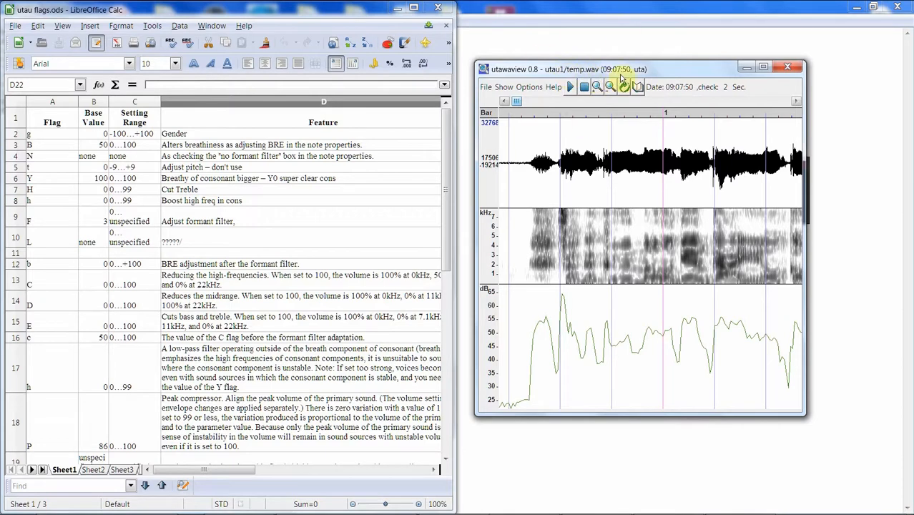
- Inspect the Temp/utau1 folder when setting utawaview's target WAV file, and leave without choosing a file
left_click(487, 88)
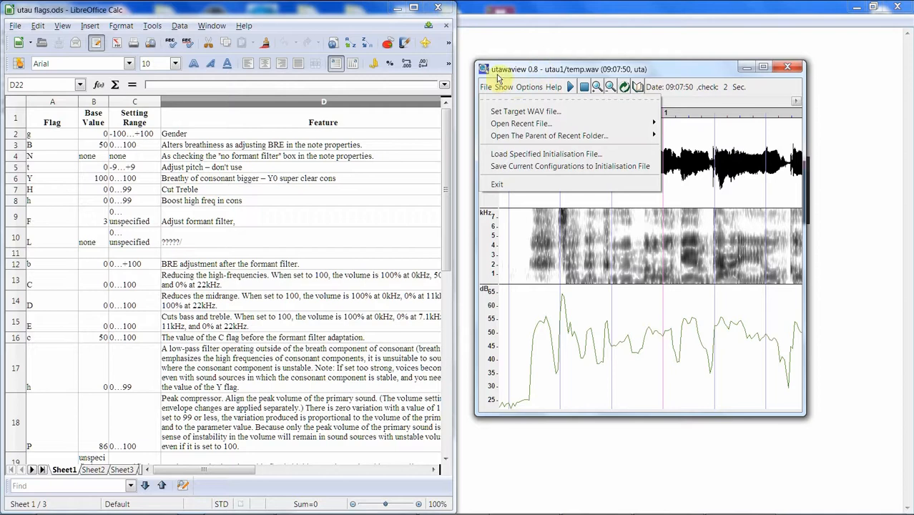
left_click(499, 115)
left_click_drag(579, 88, 246, 171)
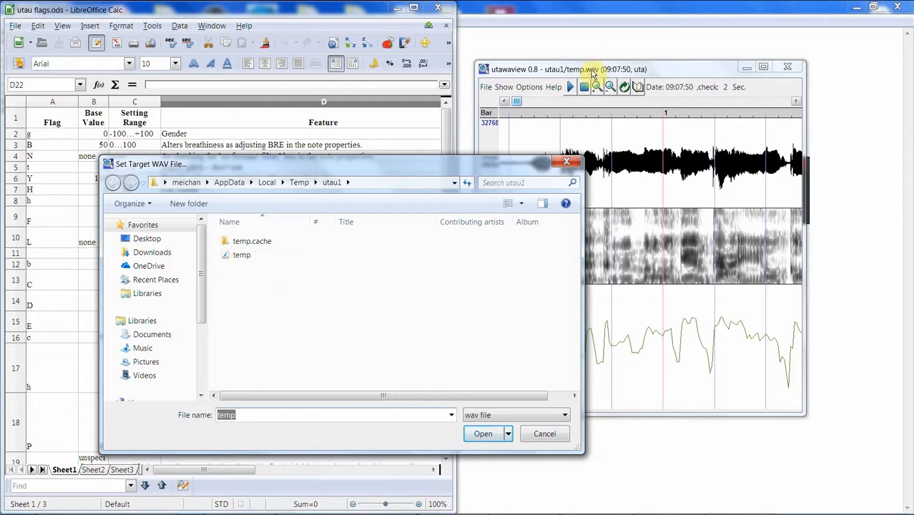
left_click(546, 435)
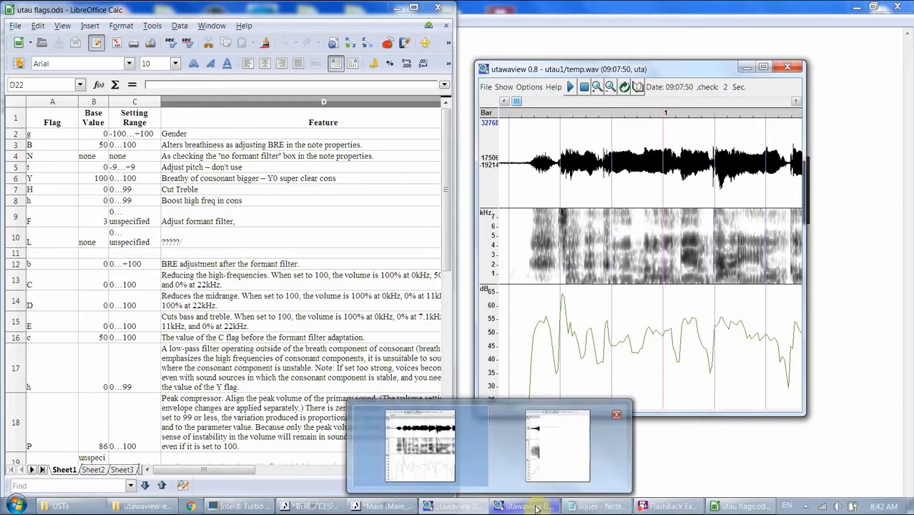
- Bring up the utau2/temp.wav viewer and the UTAU score, and play the first phrase's notes
left_click(535, 506)
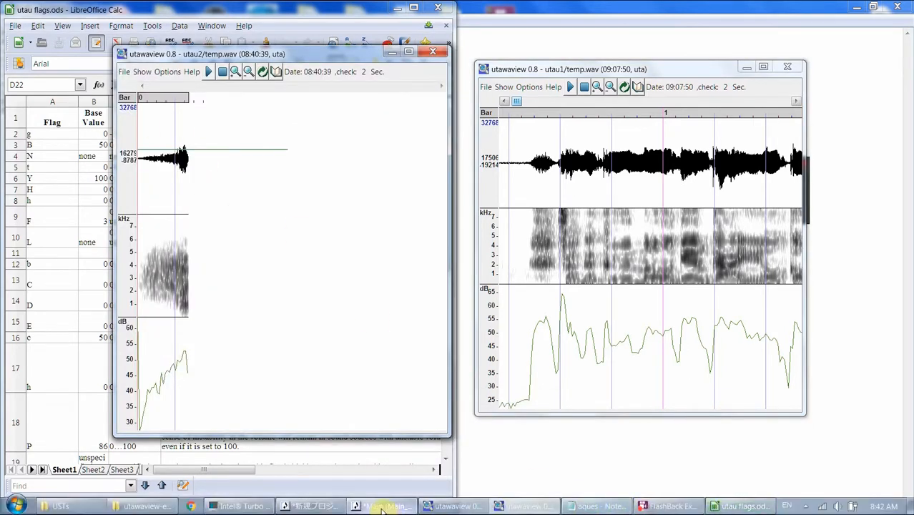
left_click(386, 506)
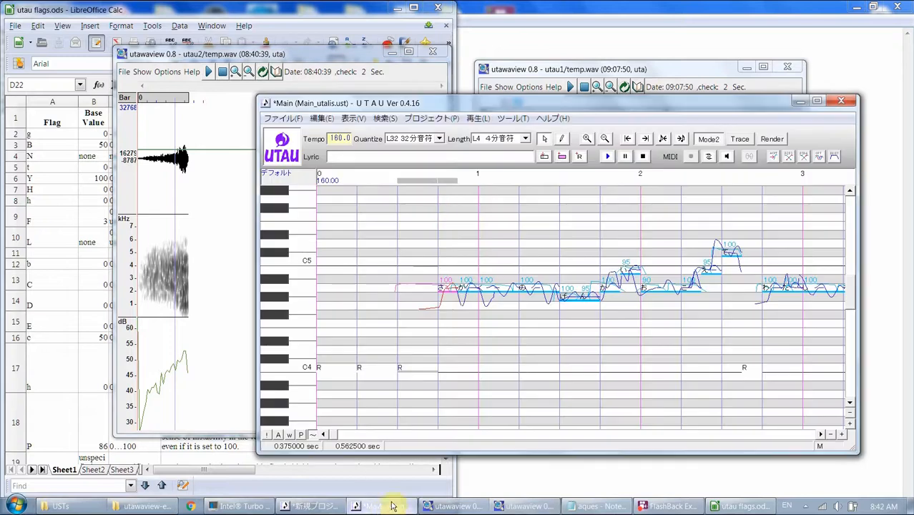
left_click_drag(471, 313, 732, 298)
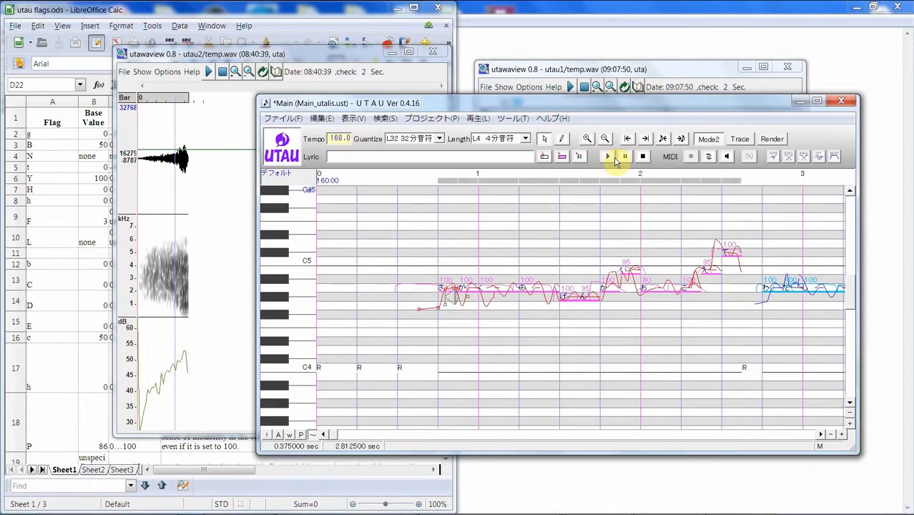
left_click(612, 161)
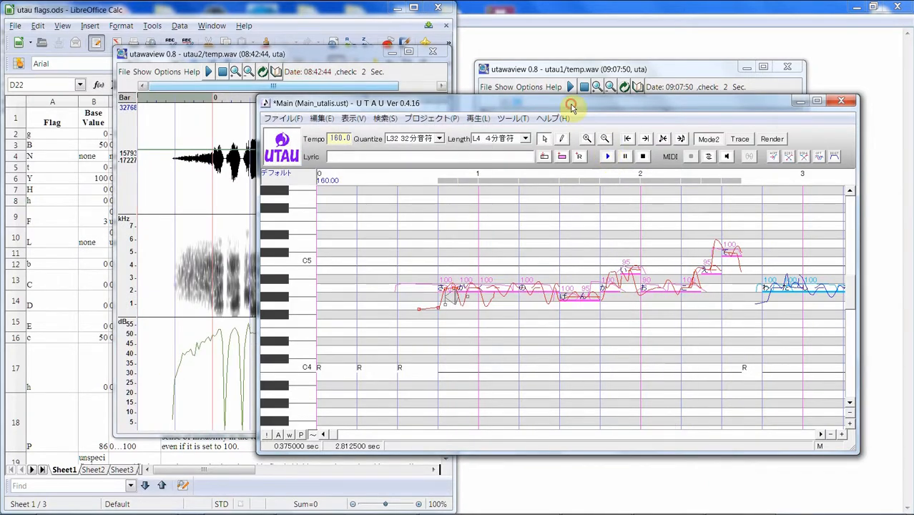
- Rearrange the windows so the UTAU score sits below both utawaview waveforms
left_click_drag(573, 101, 588, 192)
left_click_drag(585, 74, 593, 37)
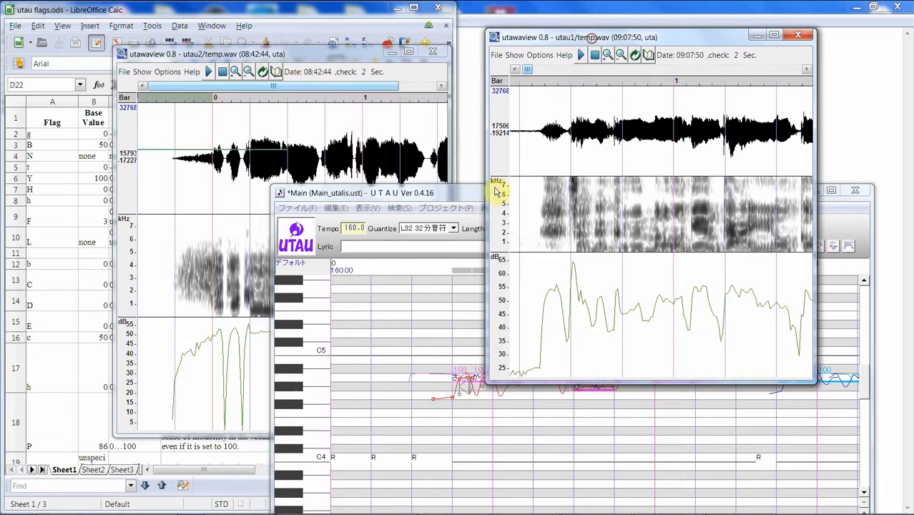
left_click_drag(474, 199, 470, 187)
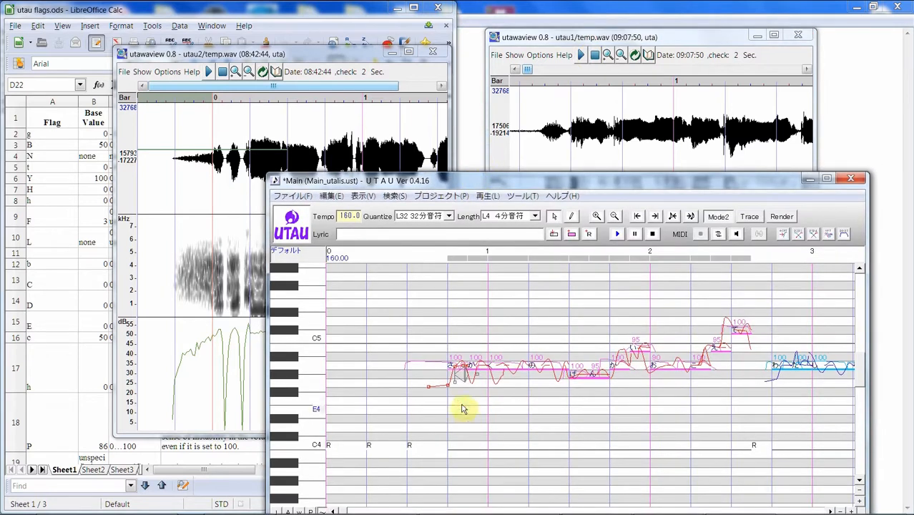
- Set the consonant velocity of the first note さ to -25 in its note properties
right_click(456, 366)
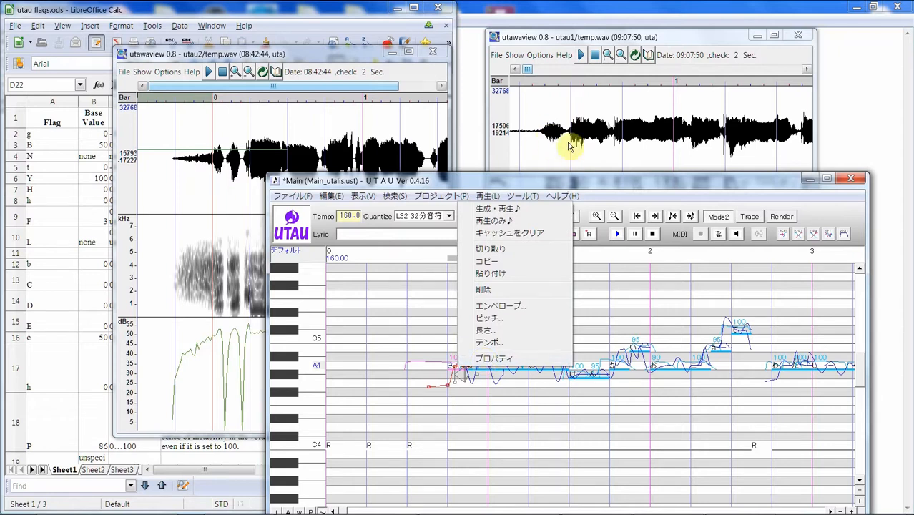
left_click(535, 359)
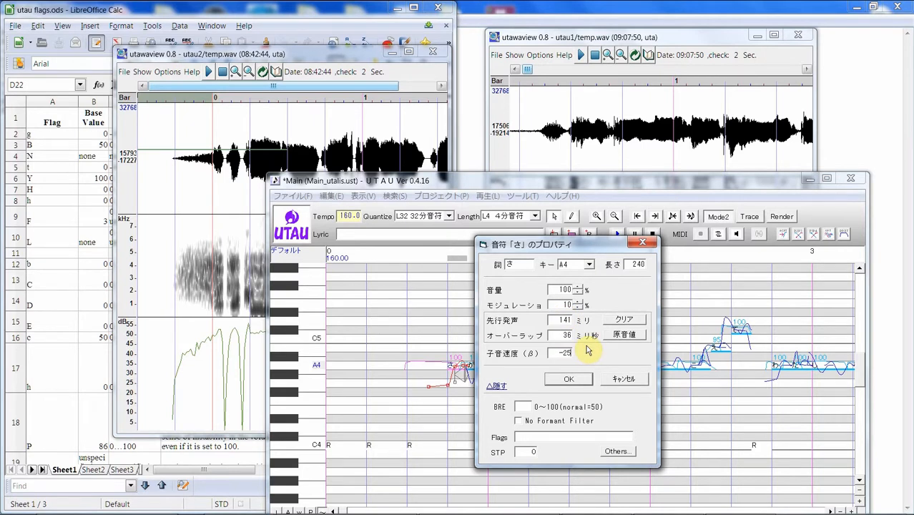
left_click(579, 379)
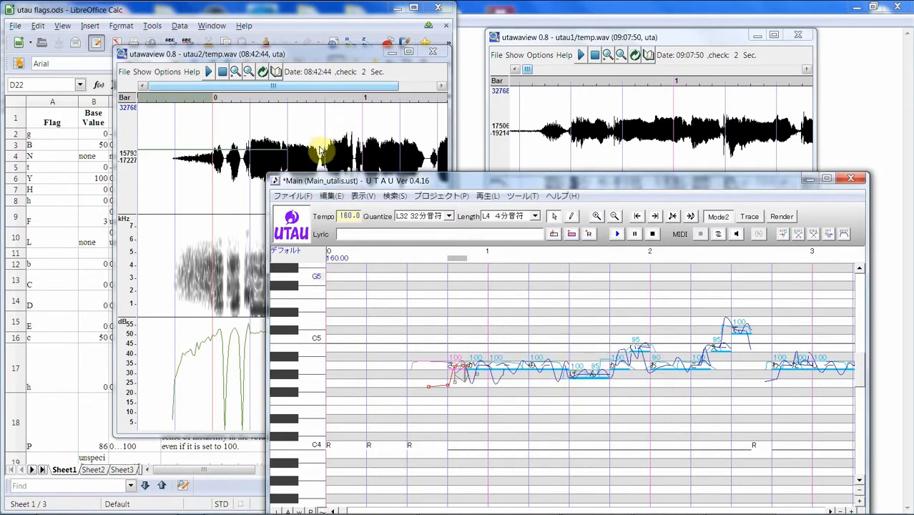
- Play the first note さ on its own and again together with the rests preceding it
left_click(616, 235)
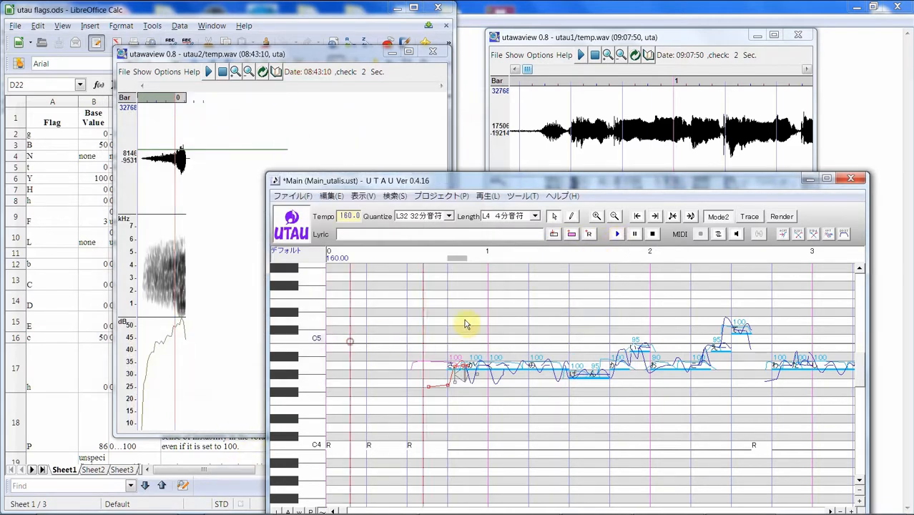
left_click(463, 322)
left_click(619, 234)
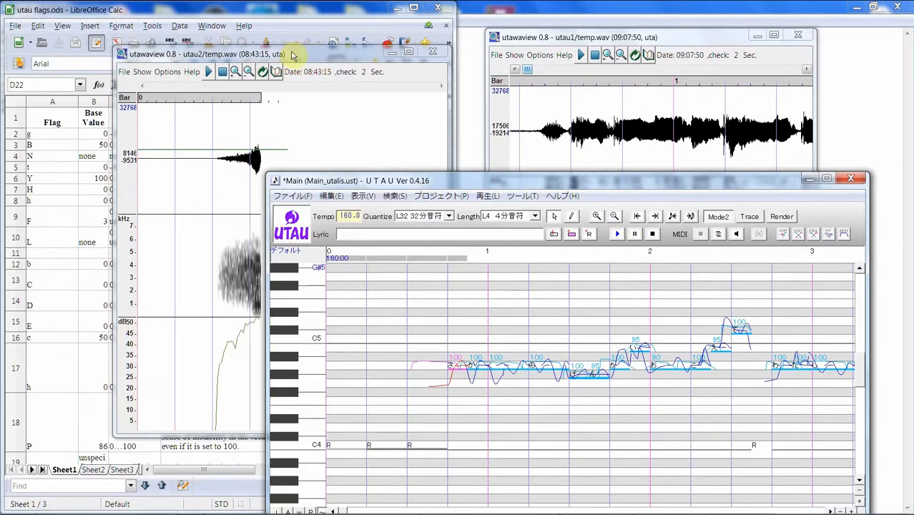
- Look up the Y flag's description in the flags spreadsheet and return to the UTAU score
left_click(280, 22)
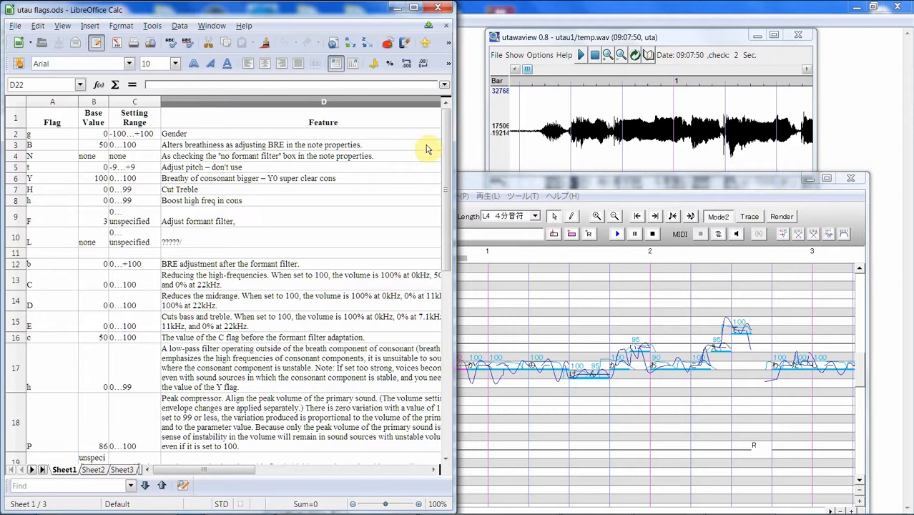
left_click(344, 182)
left_click(495, 179)
left_click(453, 363)
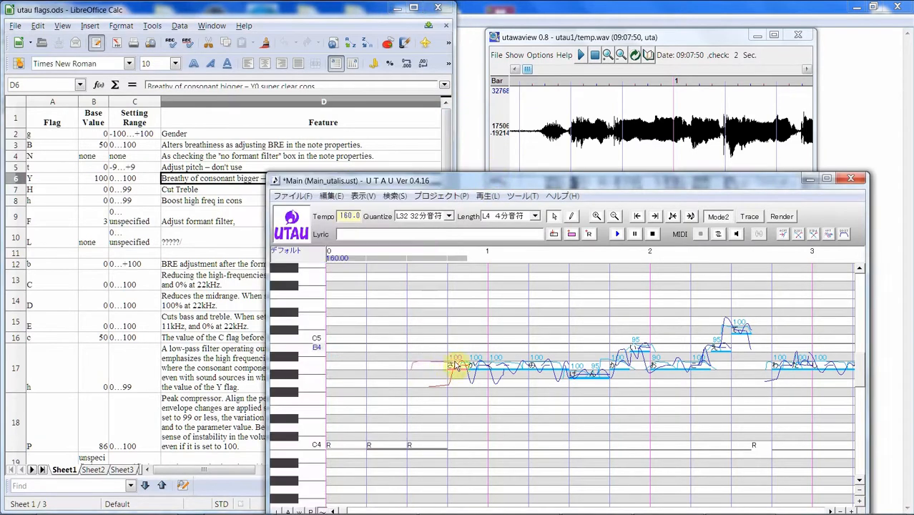
right_click(455, 364)
left_click(513, 481)
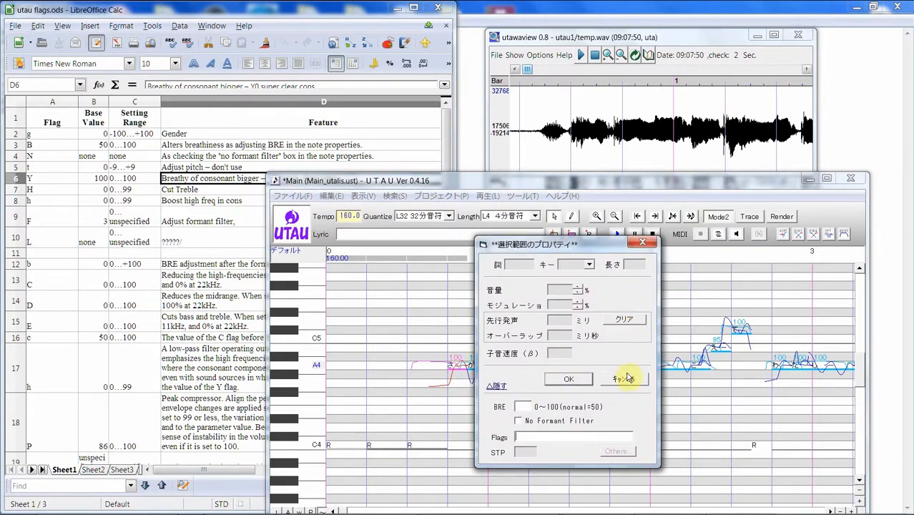
left_click(628, 377)
left_click(455, 391)
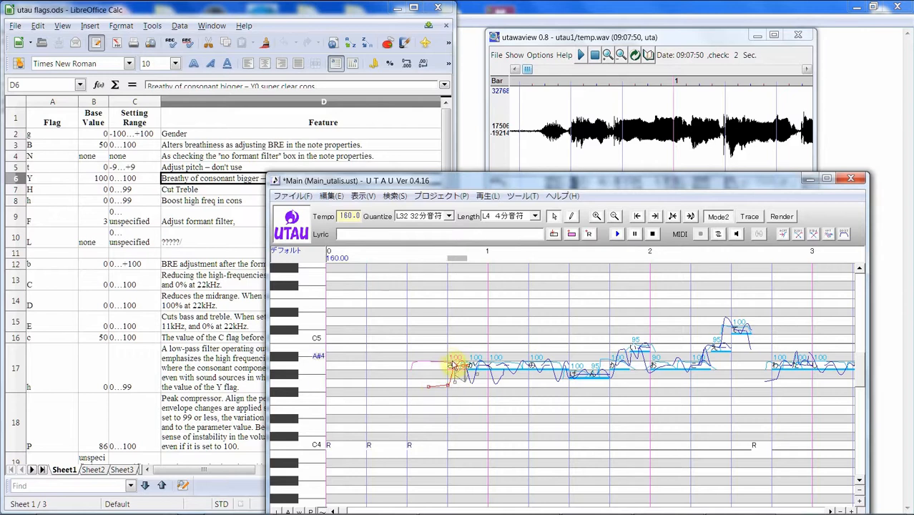
- Open the properties of the first note さ alone, go to its Flags entry and accept the properties
right_click(454, 364)
left_click(495, 352)
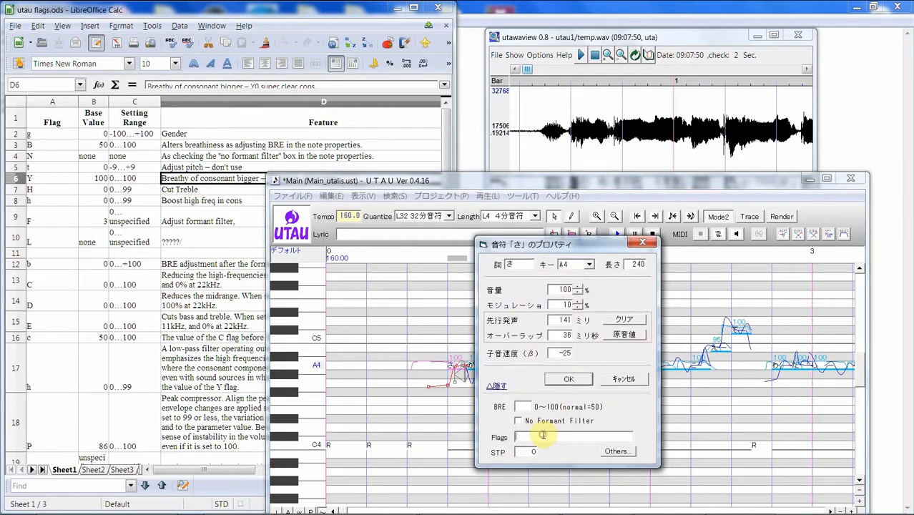
left_click(555, 380)
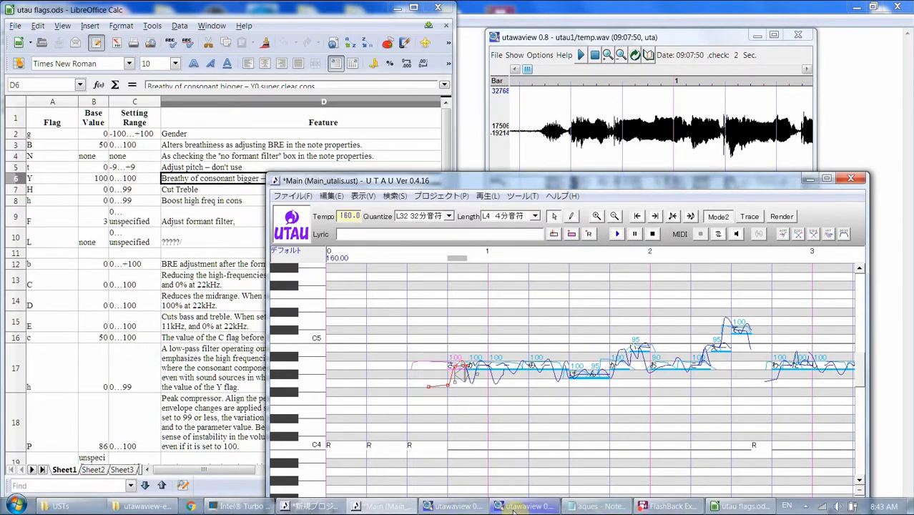
- Show the utau2/temp.wav viewer beside the score, play the leading rests with the first note さ, and reselect only that note
left_click(517, 506)
left_click_drag(516, 175, 606, 171)
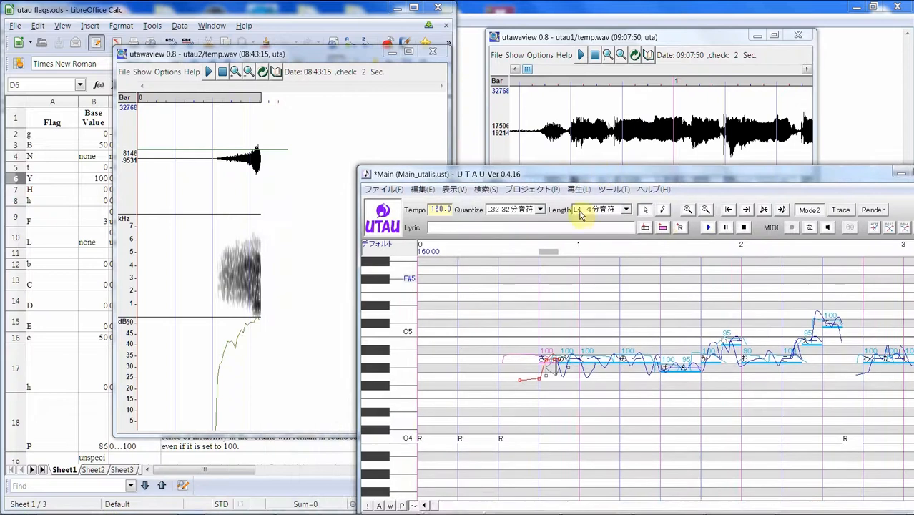
left_click_drag(443, 403, 553, 348)
left_click(707, 227)
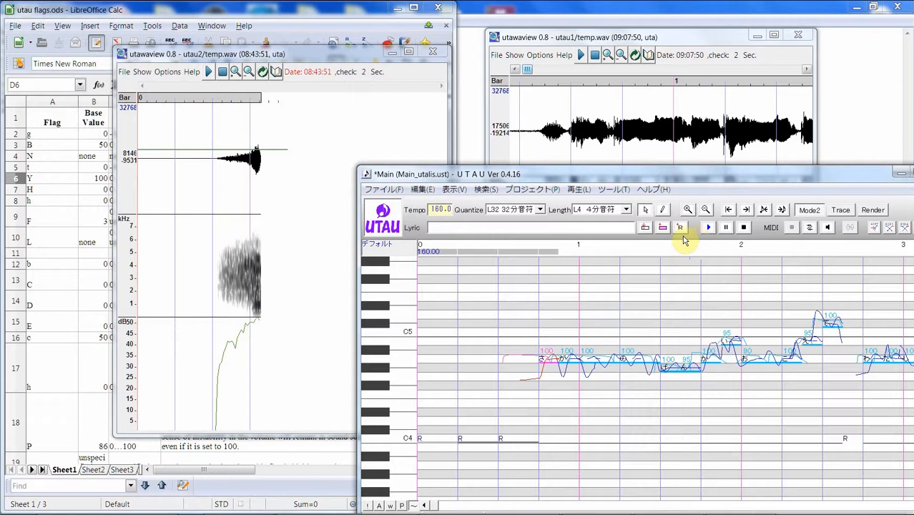
left_click(543, 392)
left_click(543, 391)
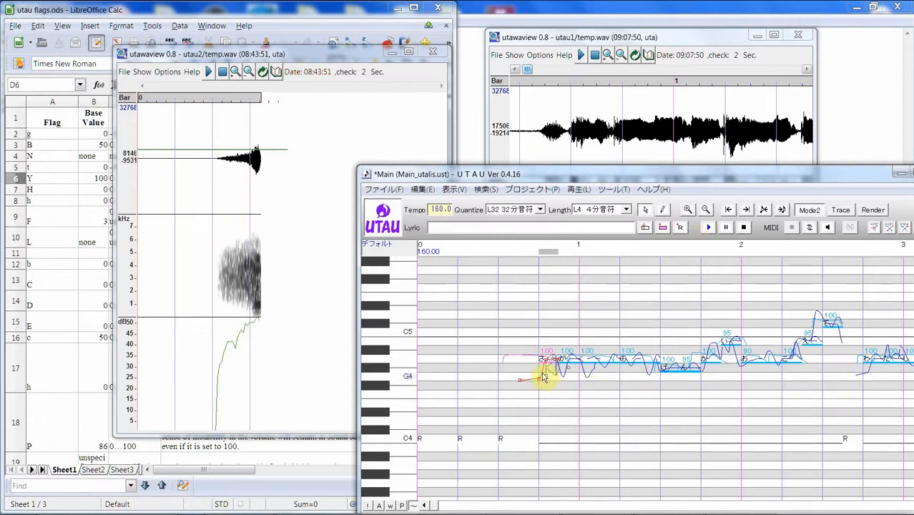
- Examine the remaining flag descriptions in the spreadsheet, including their full width, and return to the start of the list
left_click(318, 11)
scroll(401, 316, "down", 1)
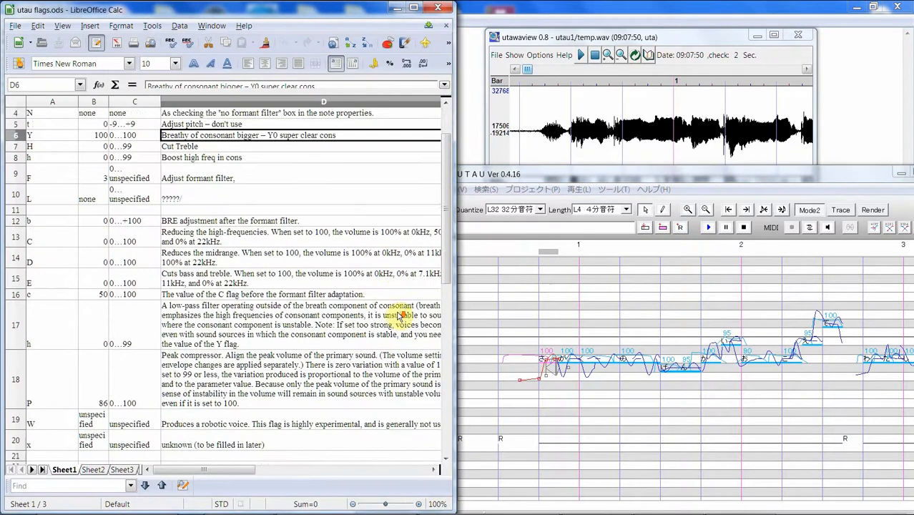
scroll(400, 316, "down", 1)
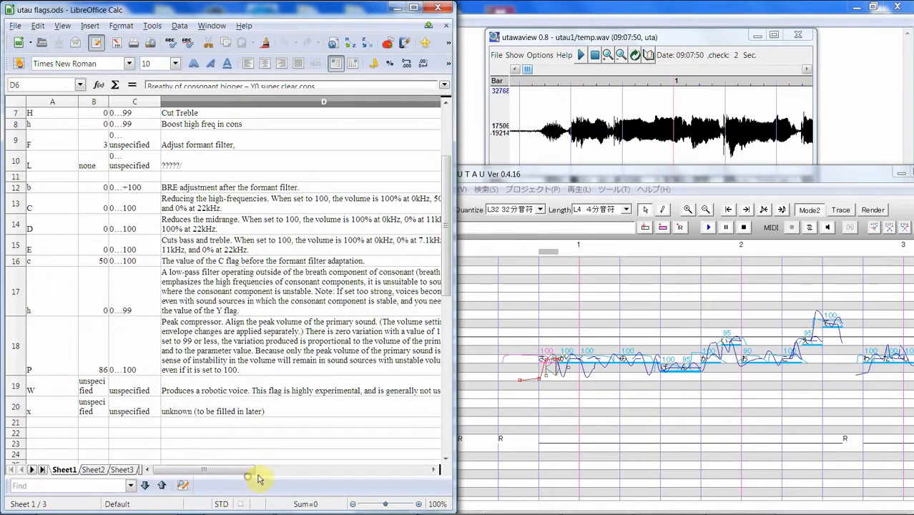
left_click_drag(254, 471, 298, 473)
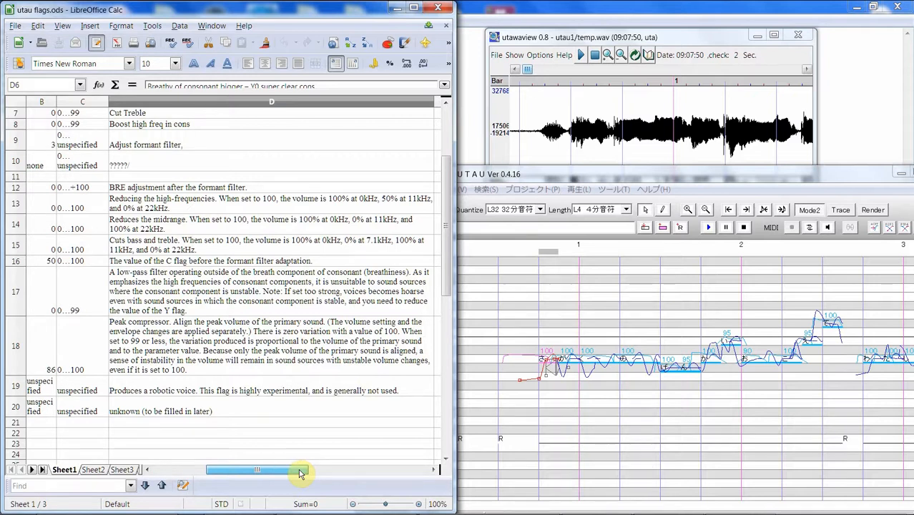
left_click_drag(300, 472, 272, 470)
scroll(270, 354, "up", 2)
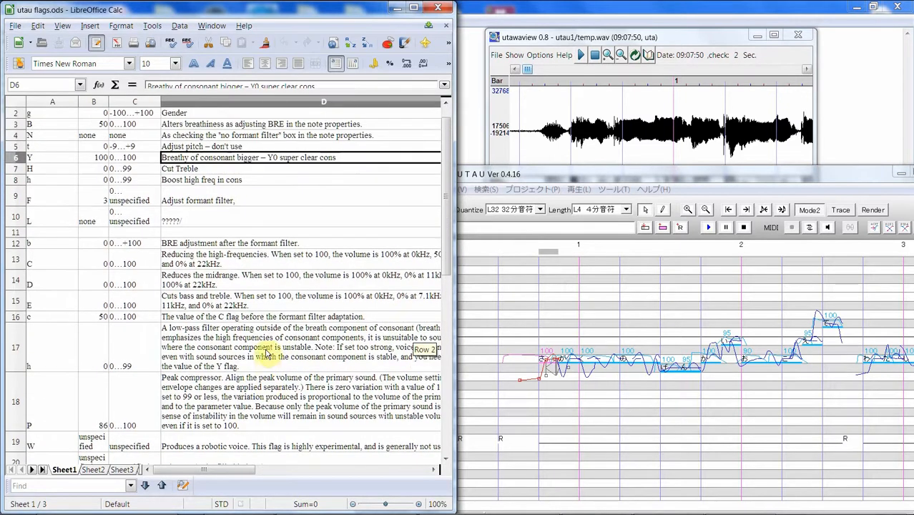
scroll(275, 358, "up", 1)
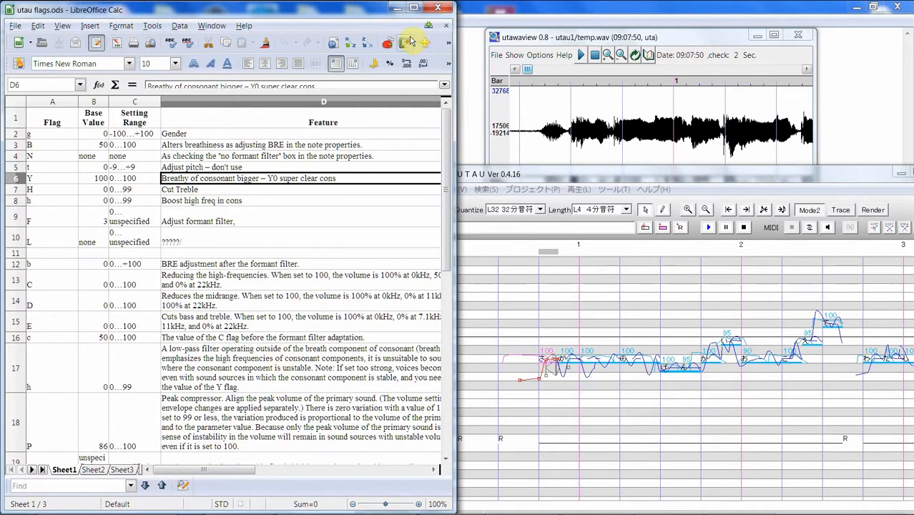
left_click(398, 13)
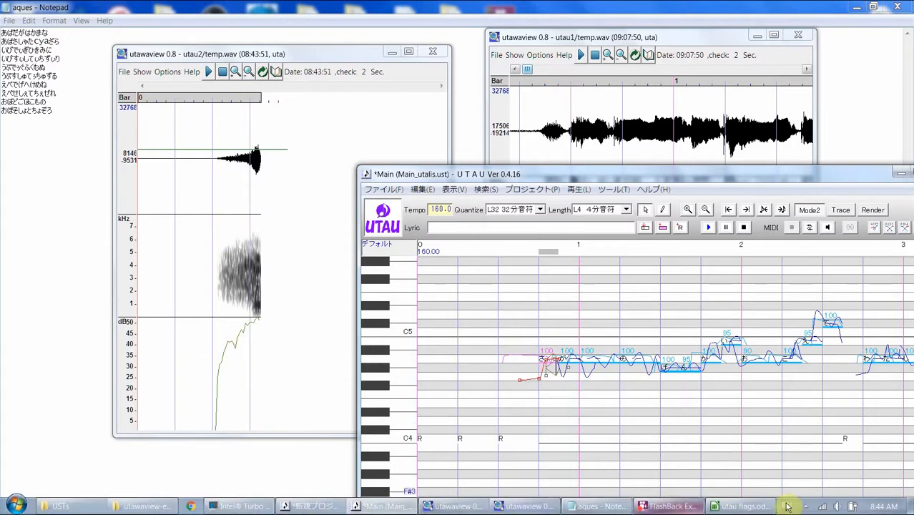
left_click(741, 506)
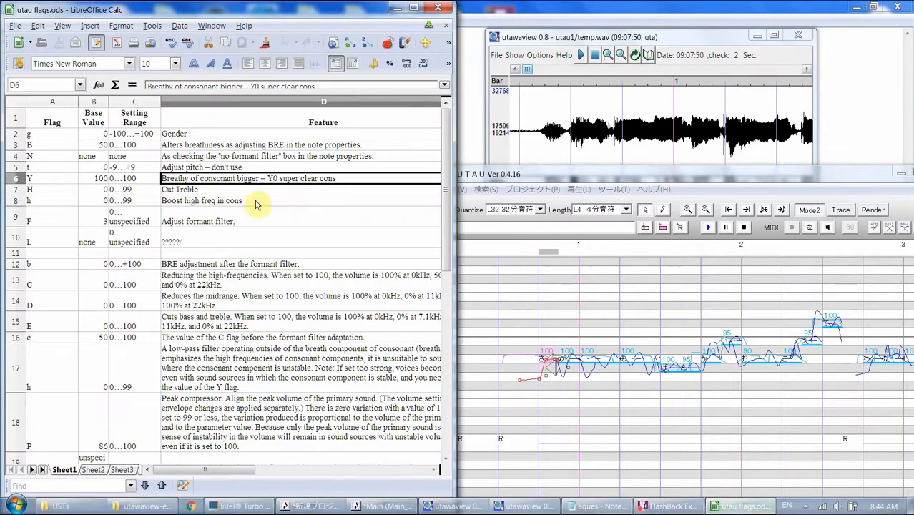
- Look up the h flag's description in the flags spreadsheet and set the first note さ's flags to Y0h50
left_click(210, 205)
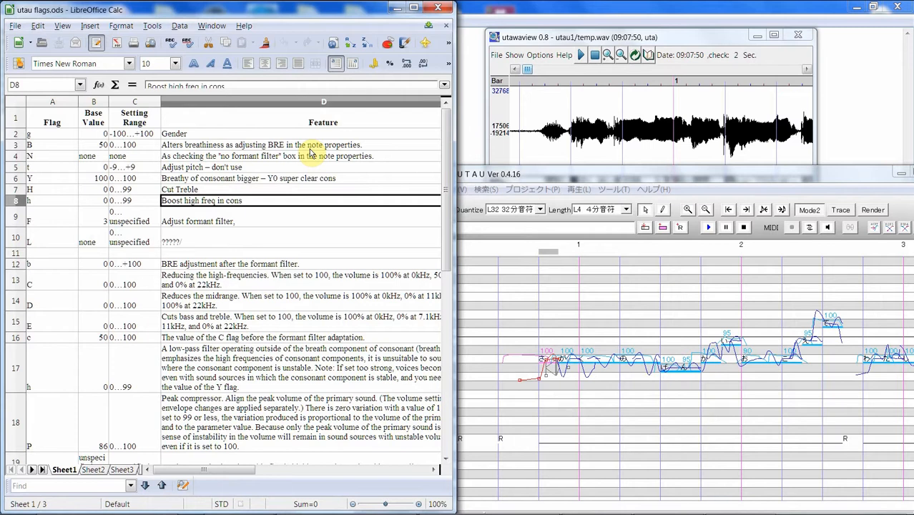
left_click(401, 7)
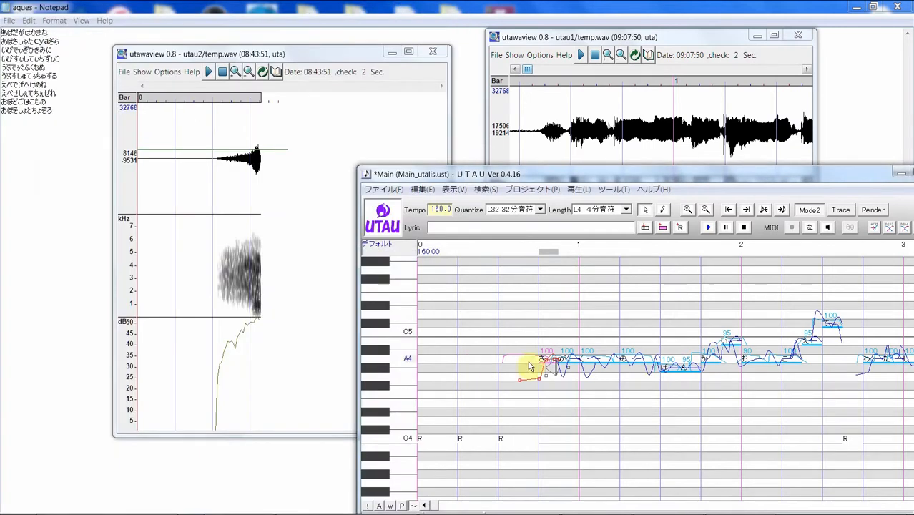
right_click(545, 366)
left_click(549, 355)
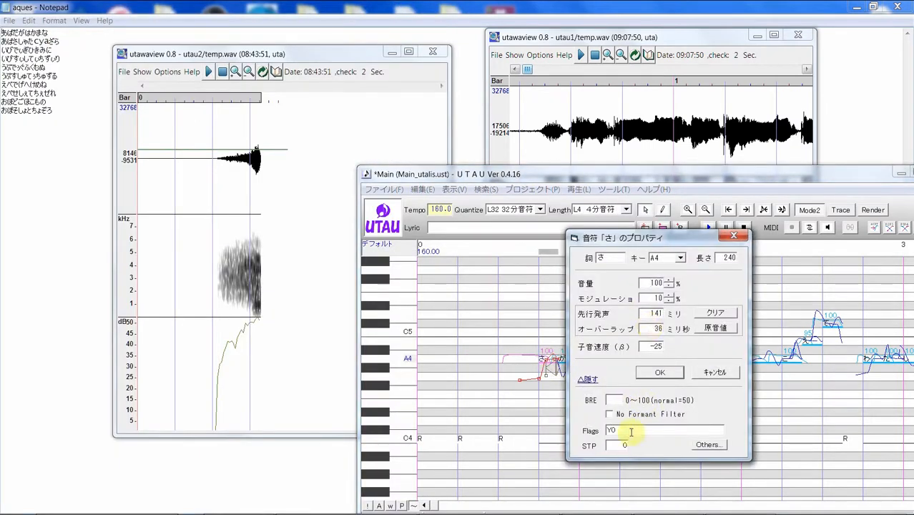
key("Return")
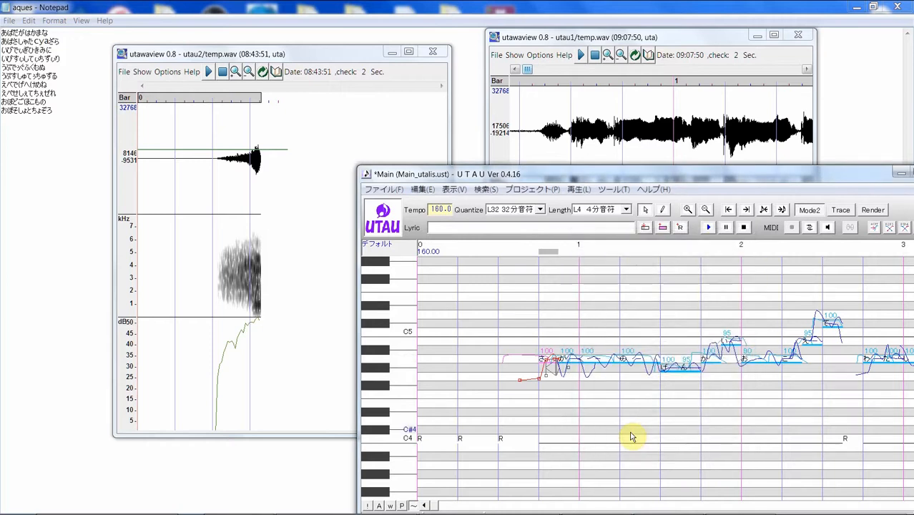
- Play the first note さ alone, bring the utau2/temp.wav viewer forward, and play the leading rests together with さ
left_click(708, 227)
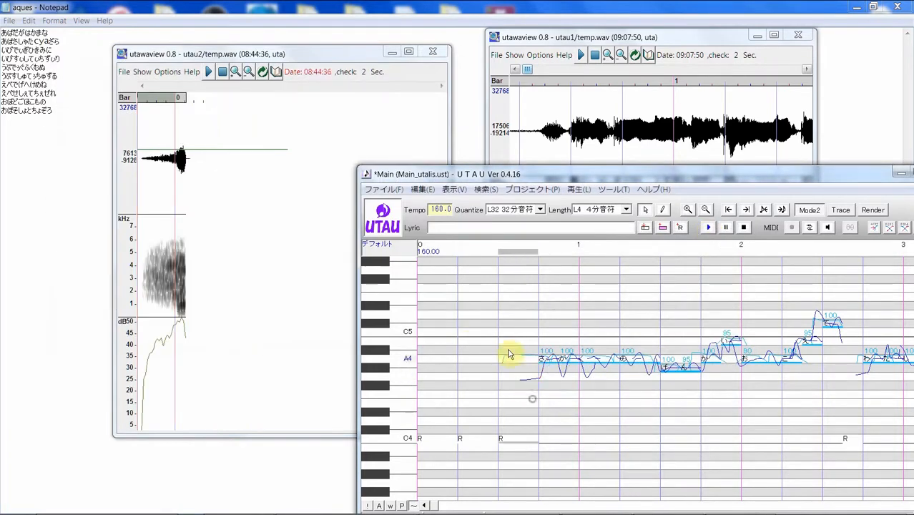
left_click(316, 51)
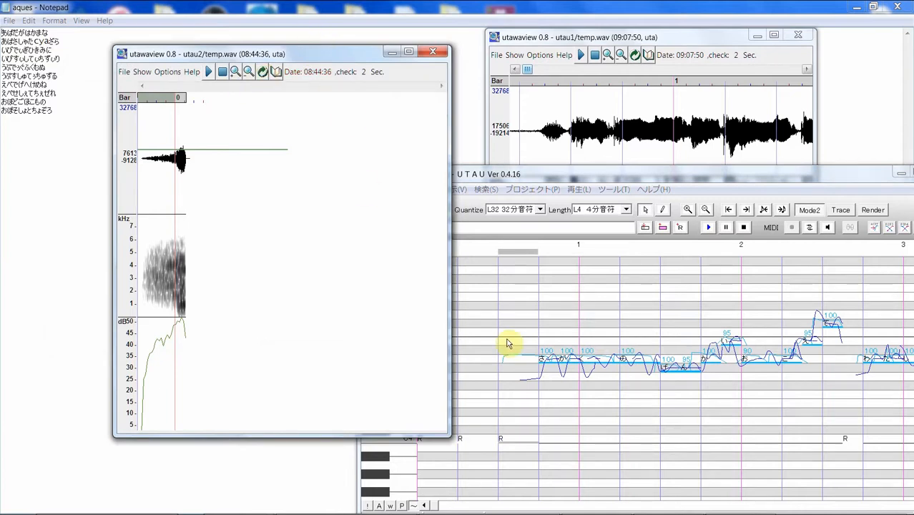
left_click(466, 339)
left_click_drag(548, 346, 551, 345)
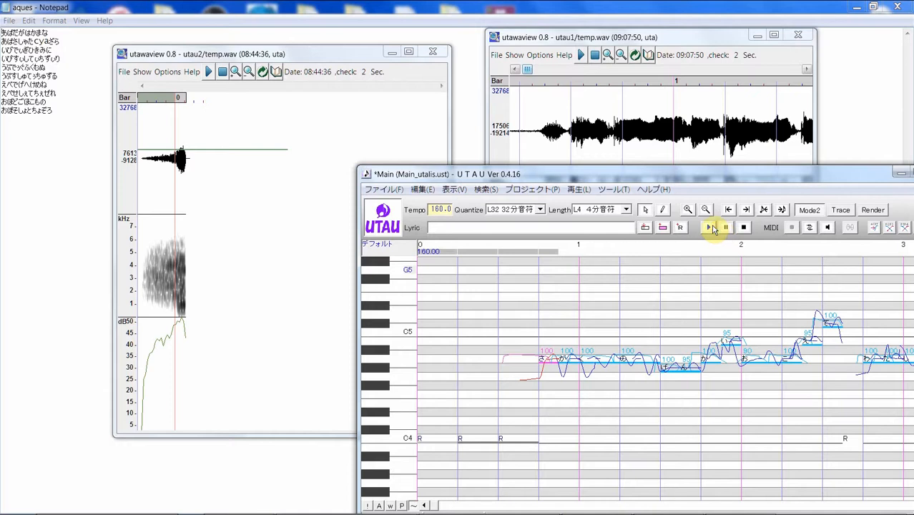
left_click(713, 227)
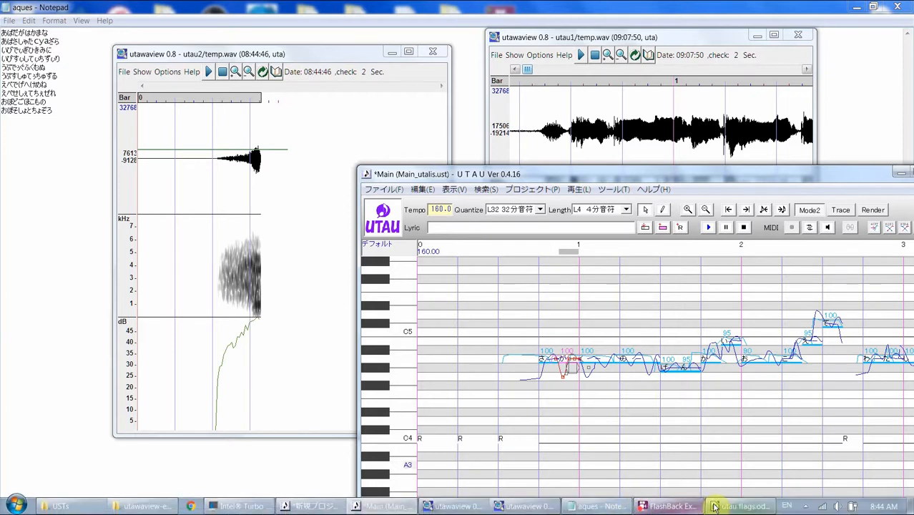
- Reopen the flags spreadsheet and examine the descriptions of the flags further down, through W and x
left_click(729, 505)
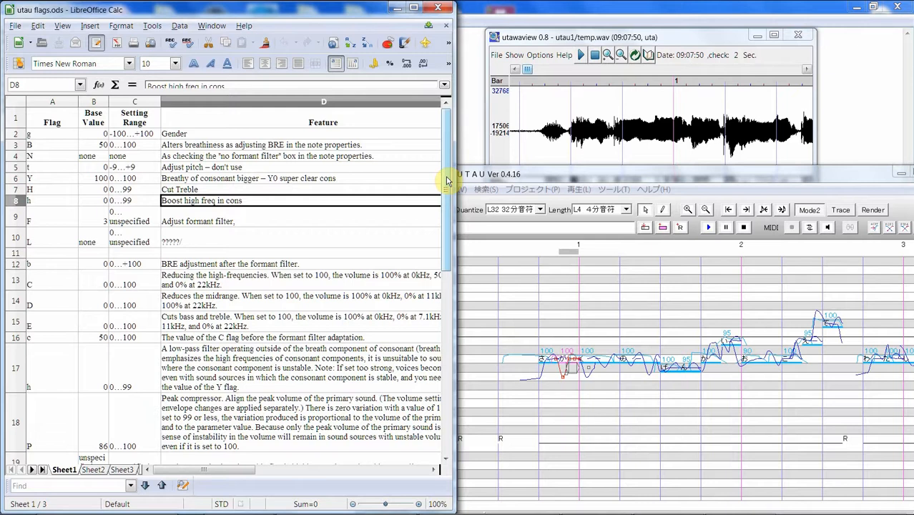
left_click_drag(447, 182, 447, 182)
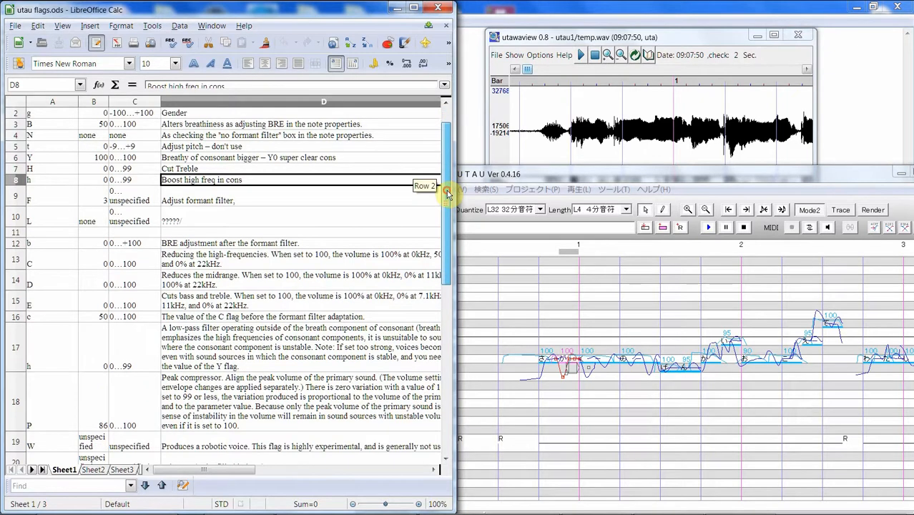
scroll(377, 164, "down", 1)
scroll(377, 166, "down", 2)
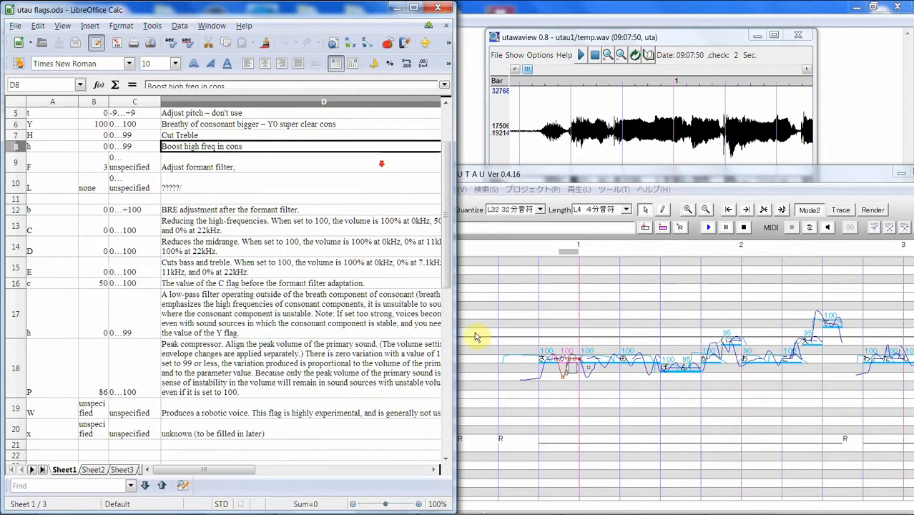
- Open the first note さ's envelope and shape its opening points to p1 35/v1 128, p2 54/v2 175 and p5 242/v5 96
left_click(540, 325)
left_click(546, 323)
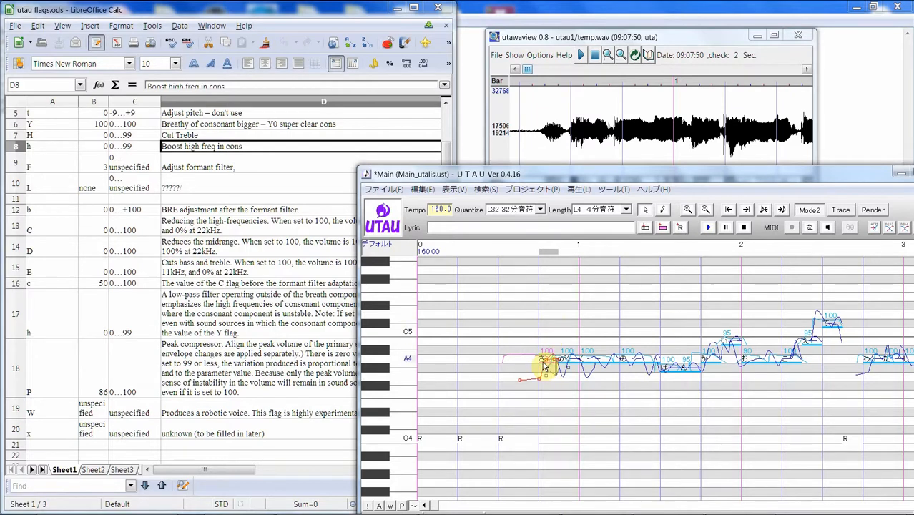
right_click(544, 366)
left_click(584, 300)
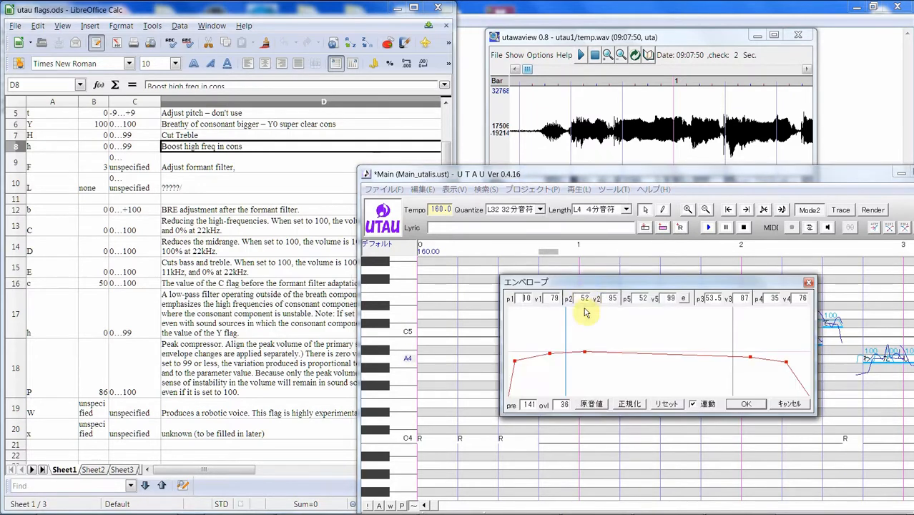
left_click_drag(549, 353, 530, 340)
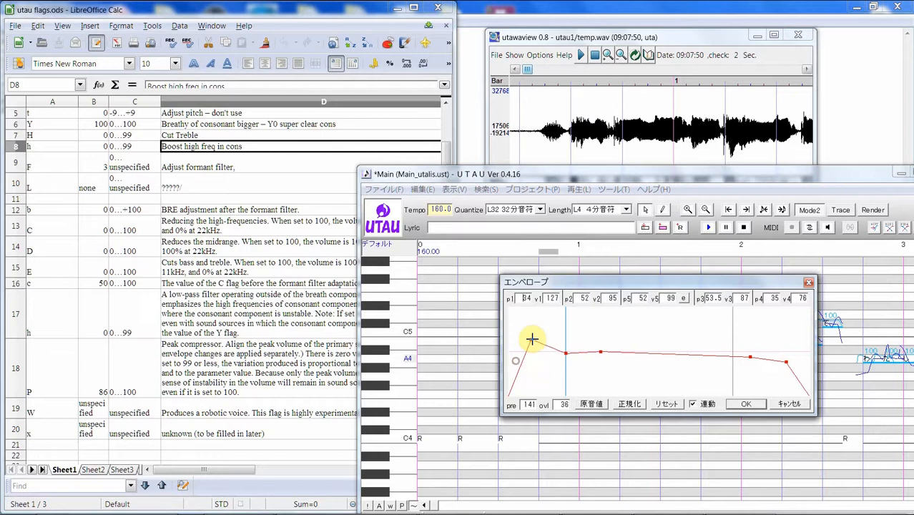
left_click_drag(584, 352, 568, 323)
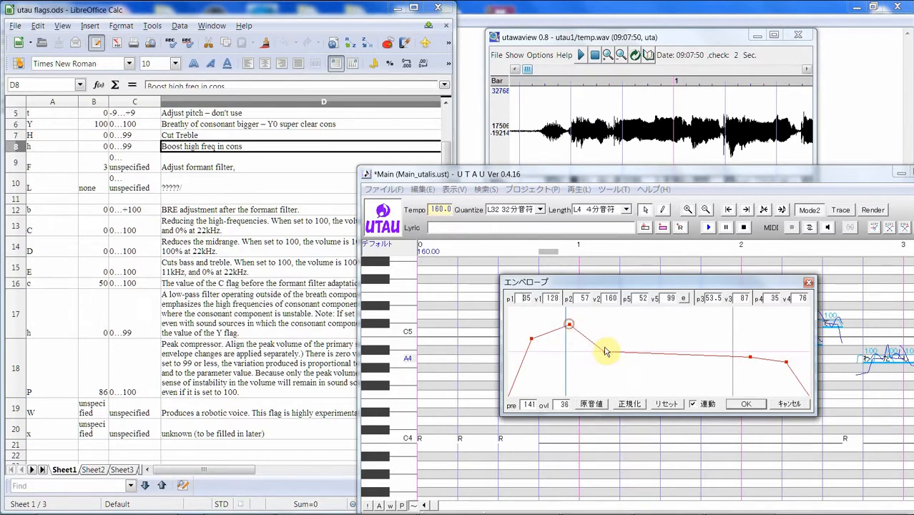
left_click_drag(605, 351, 568, 319)
left_click_drag(603, 356, 730, 351)
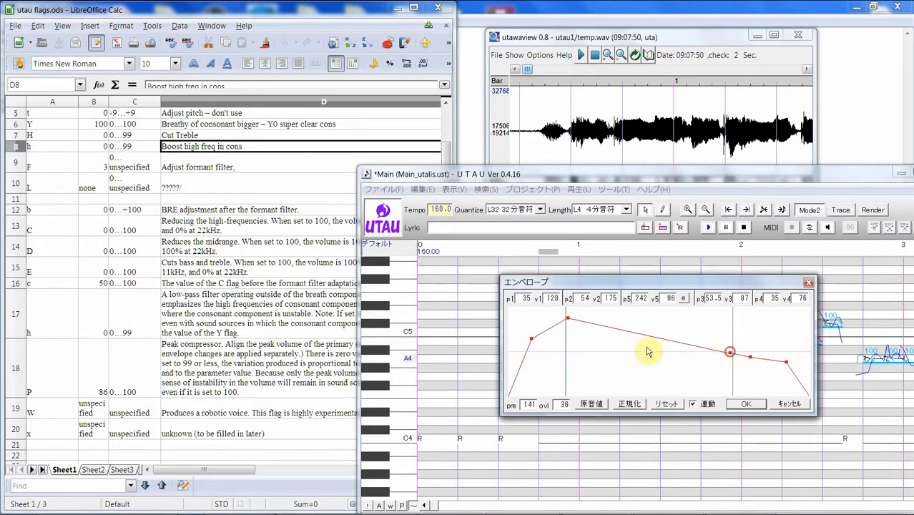
- Refine さ's envelope to p1 44/v1 102, p2 114/v2 180 and p5 182/v5 89, and accept it
left_click_drag(568, 319, 587, 320)
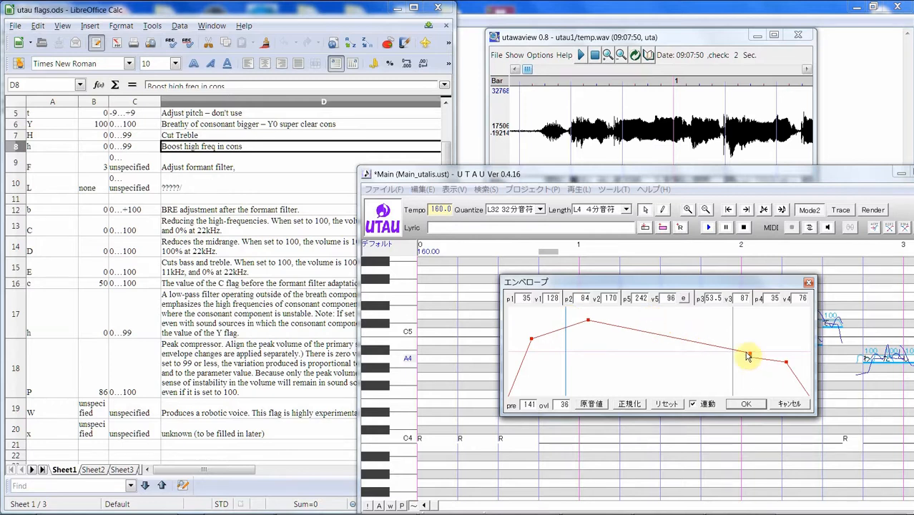
left_click_drag(751, 355, 709, 357)
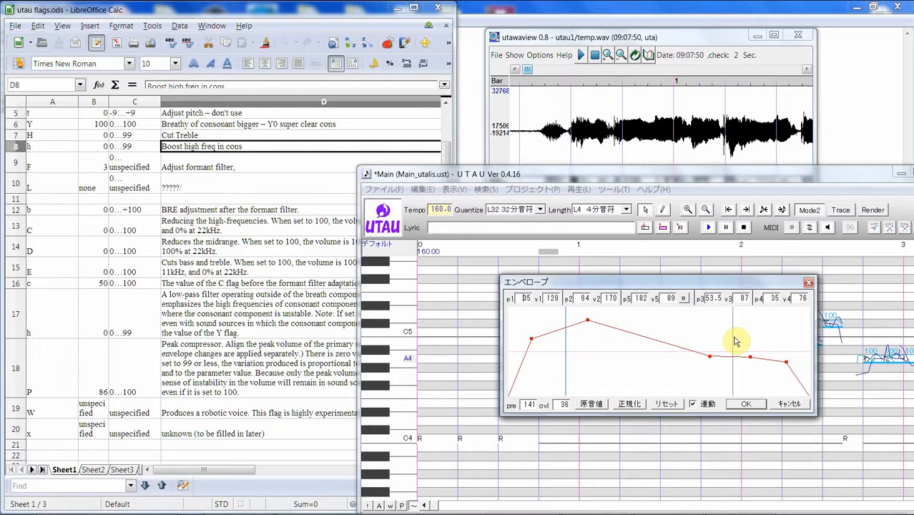
left_click_drag(588, 321, 608, 315)
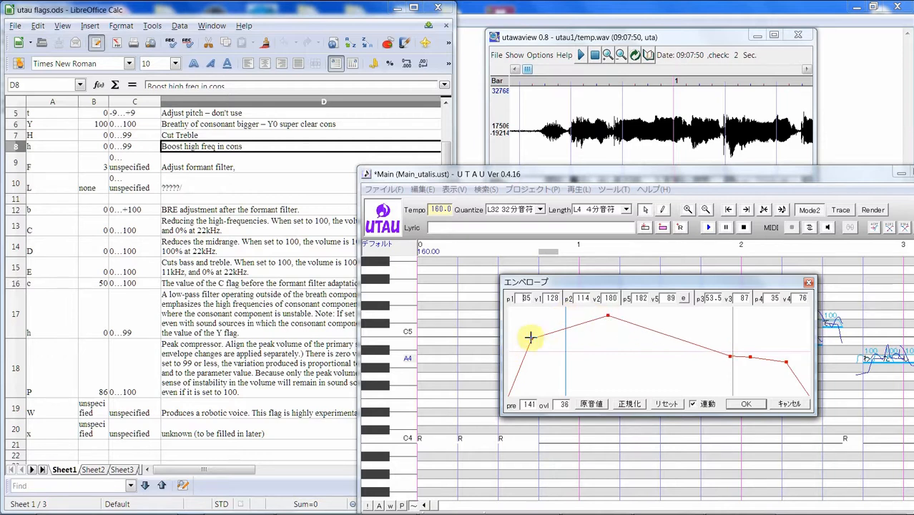
mouse_move(530, 338)
left_mouse_down()
mouse_move(528, 355)
mouse_move(538, 350)
left_mouse_up()
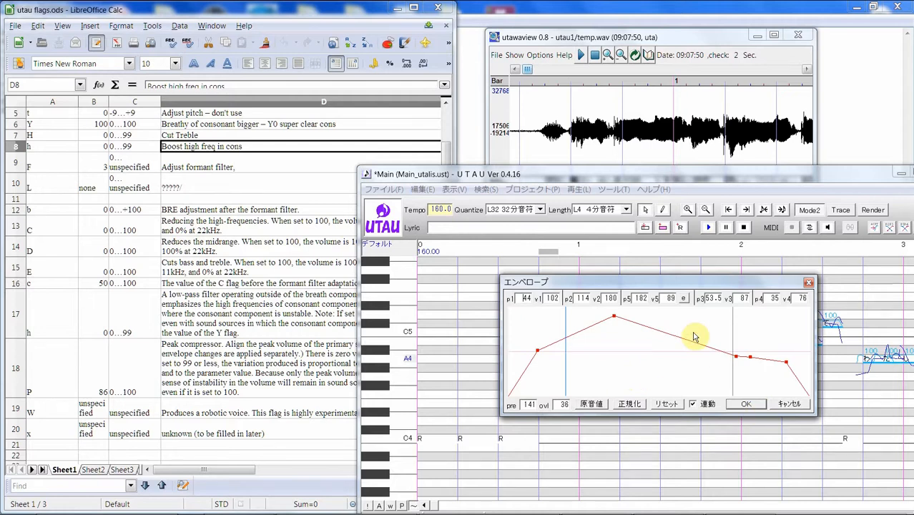
left_click(746, 404)
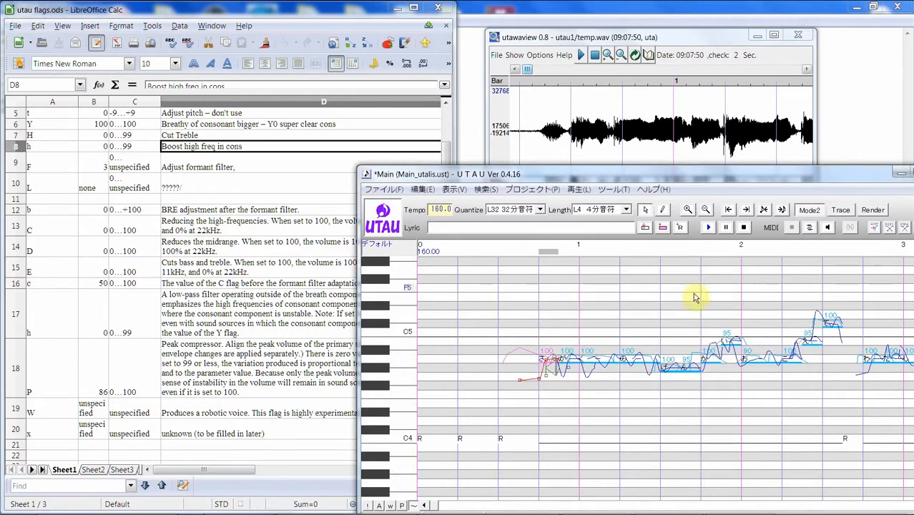
- Show both utawaview windows and play the first note さ with its reshaped envelope
mouse_move(606, 511)
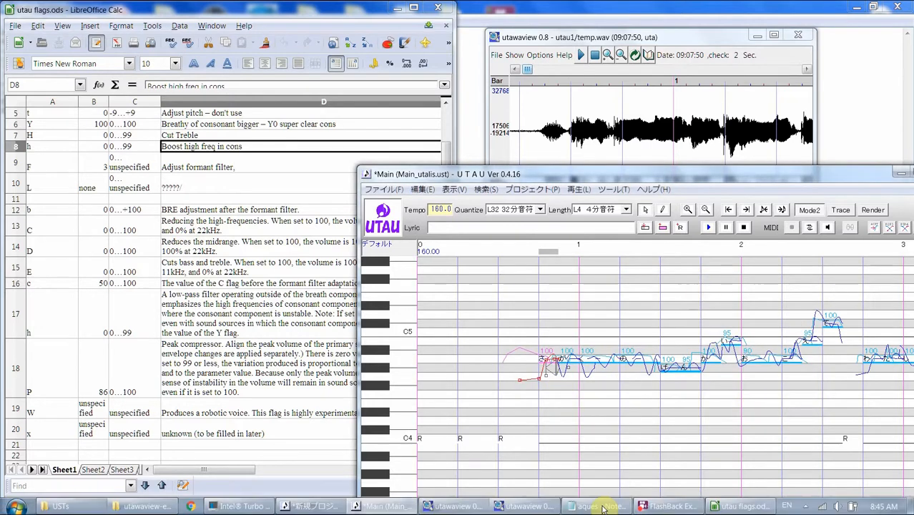
left_click(456, 506)
left_click(506, 509)
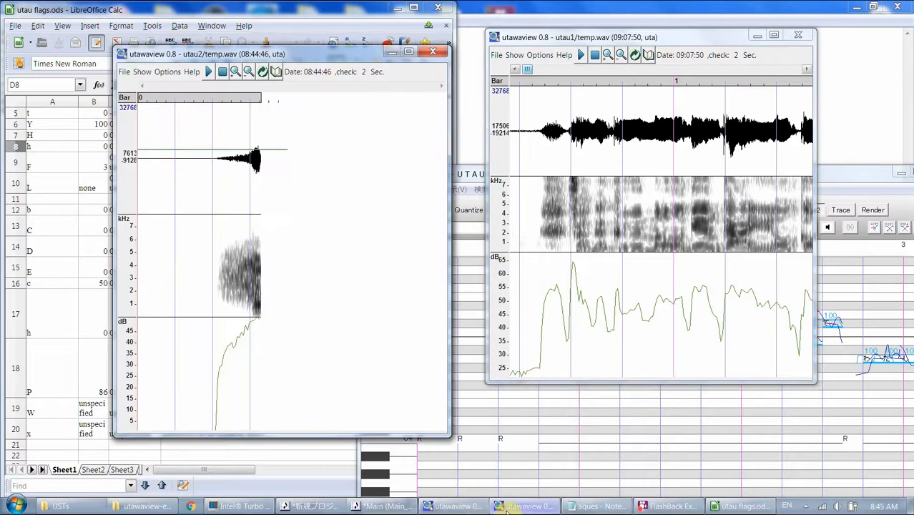
left_click(482, 176)
left_click(710, 227)
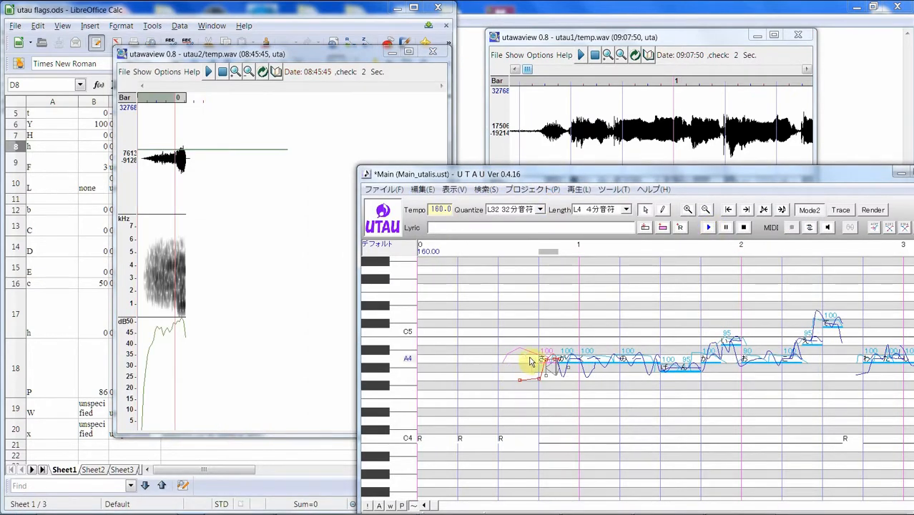
left_click(581, 383)
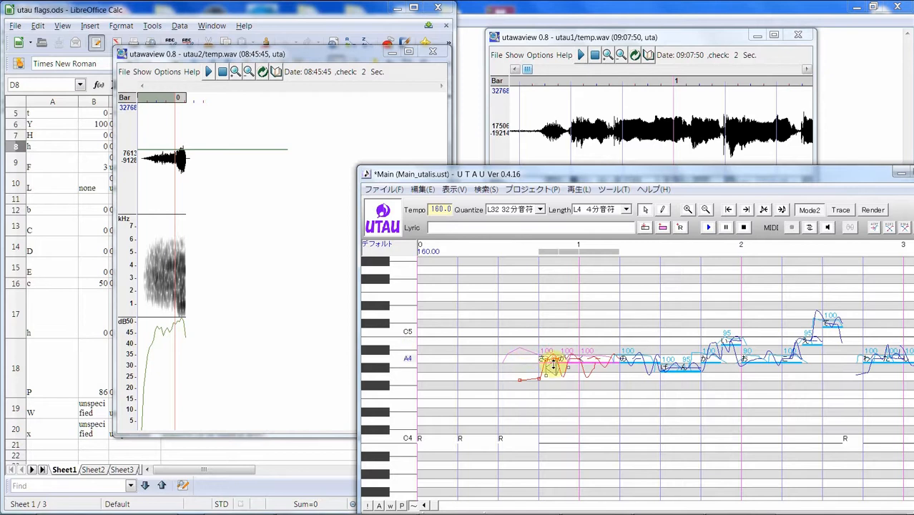
left_click(570, 395)
left_click(548, 386)
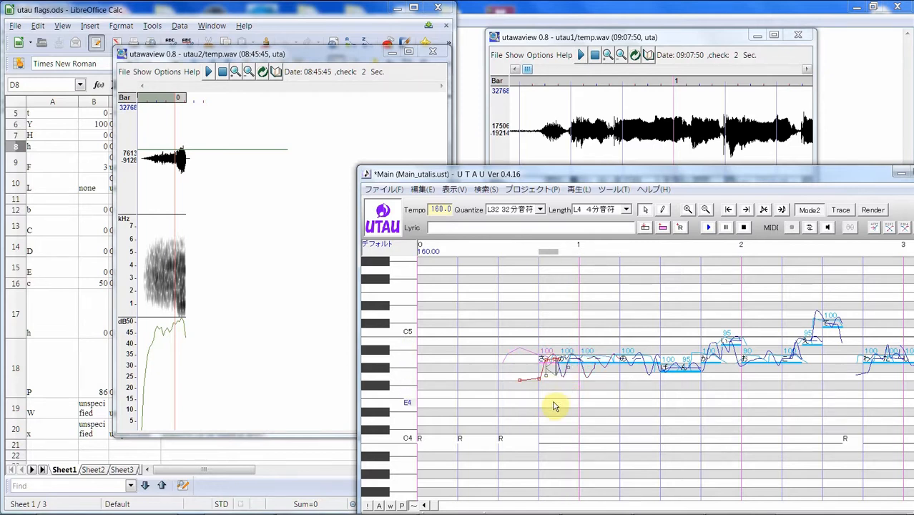
left_click_drag(553, 400, 537, 400)
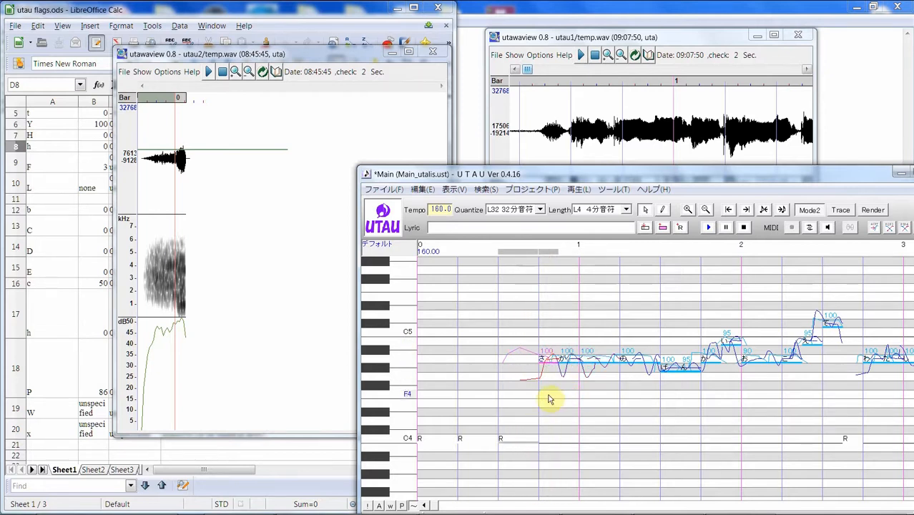
left_click(546, 392)
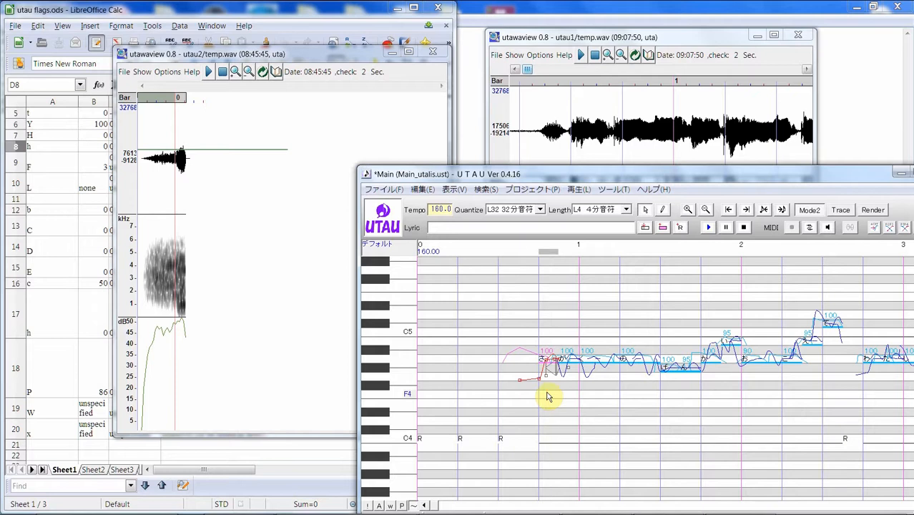
left_click(547, 436)
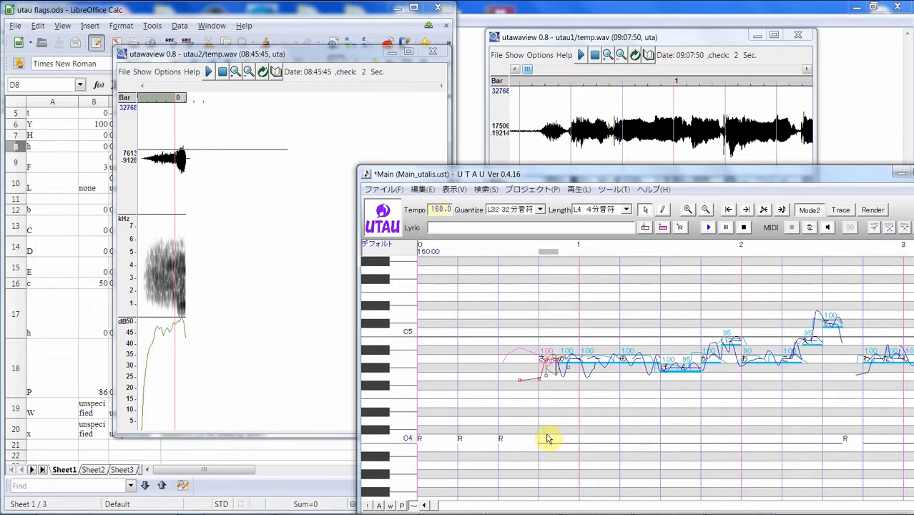
mouse_move(677, 509)
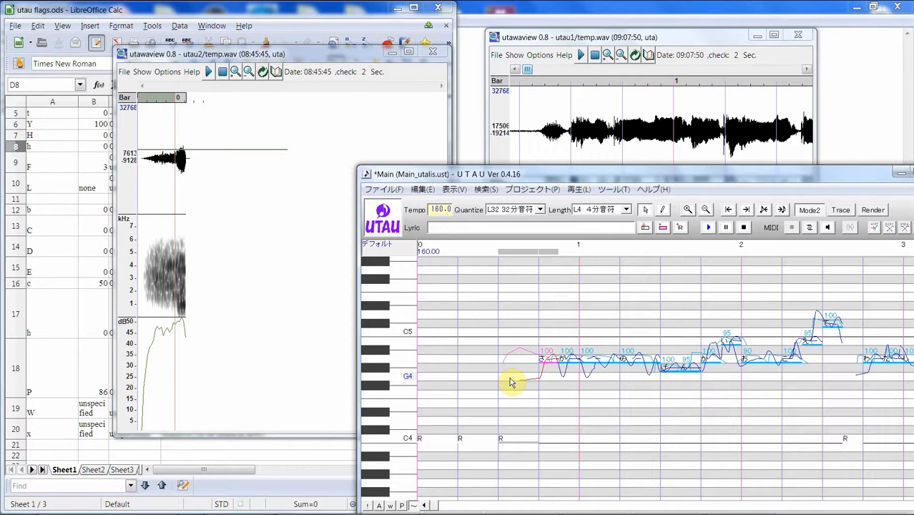
- In the first note さ's properties, load the original preutterance and overlap values, clear them, and accept the properties
left_click(564, 361)
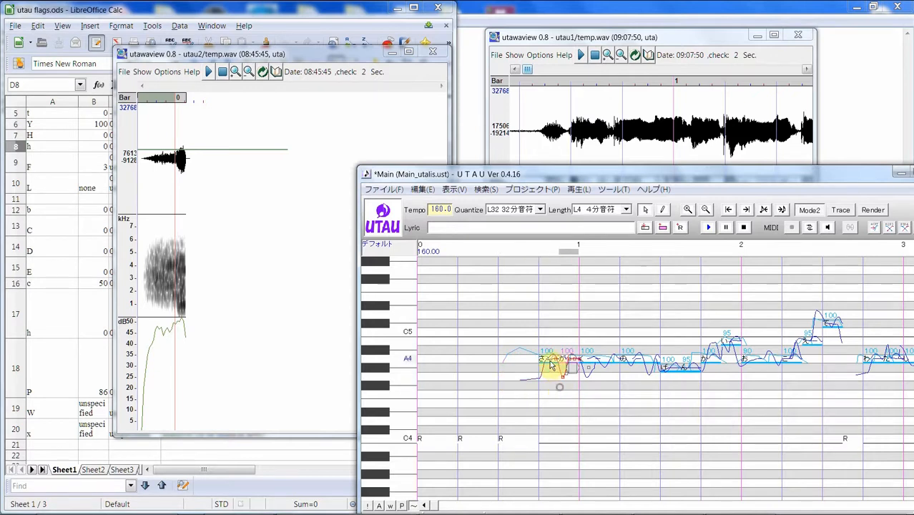
right_click(549, 365)
left_click(581, 351)
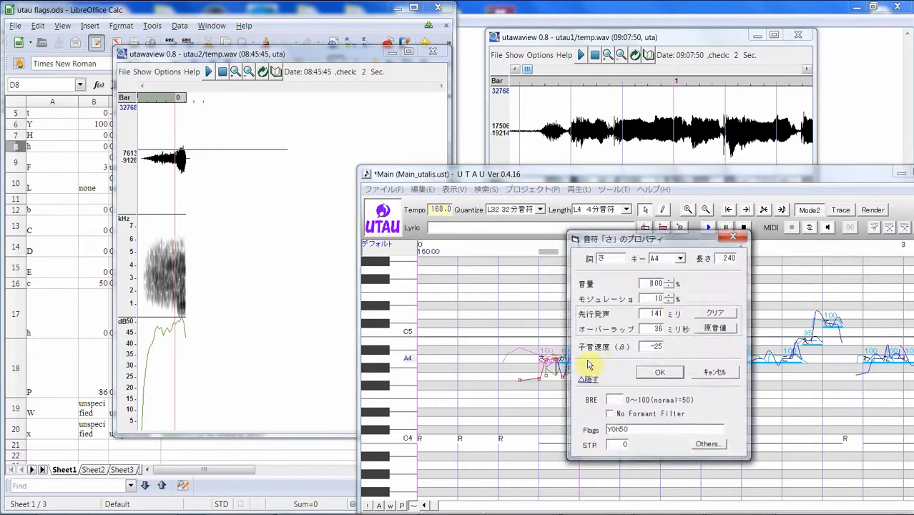
left_click_drag(647, 314, 658, 312)
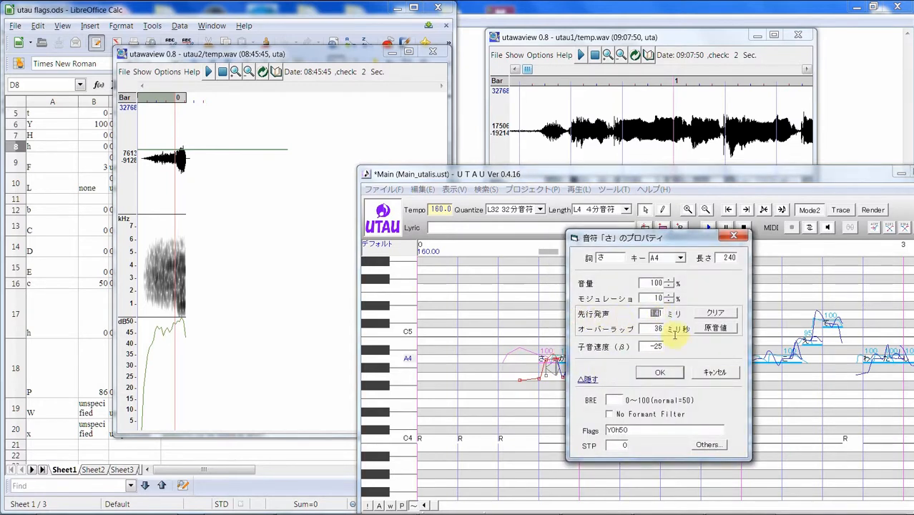
left_click(712, 333)
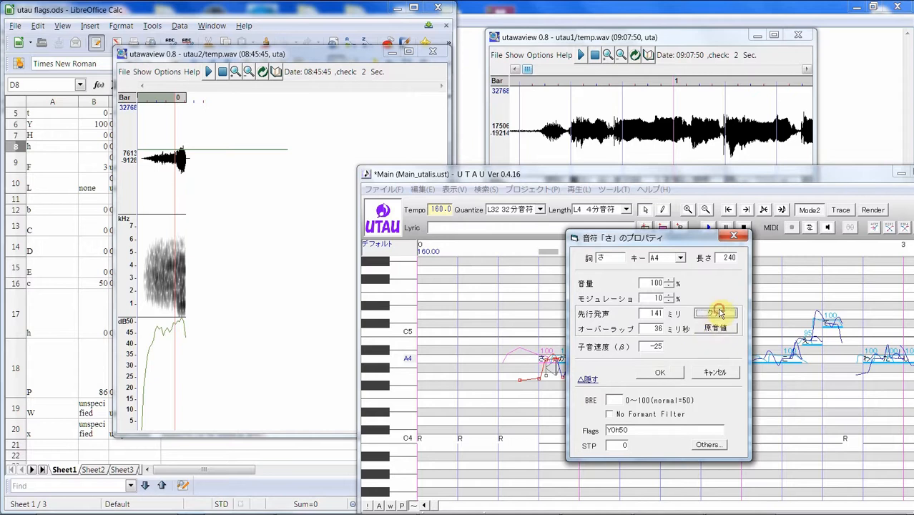
left_click(719, 313)
left_click(659, 373)
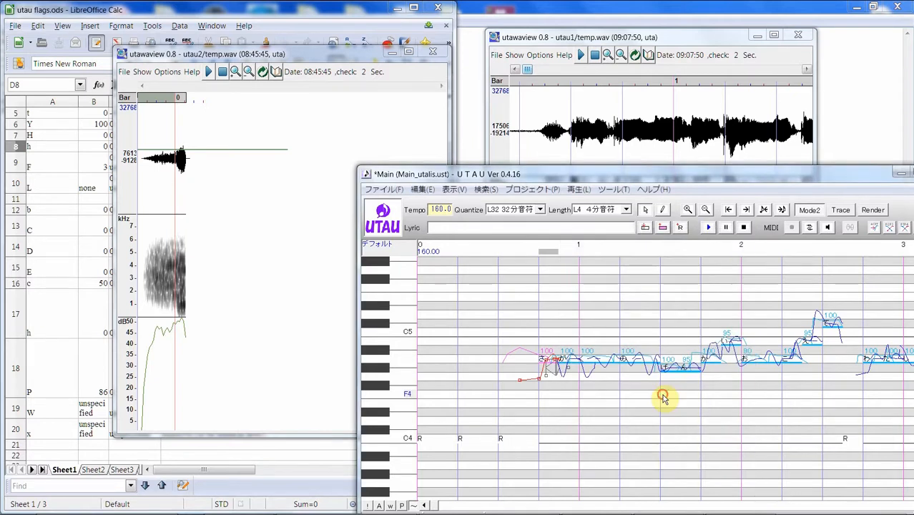
- Clear the preutterance and overlap values of all notes through the multi-note properties and accept them
key("ctrl+a")
right_click(691, 367)
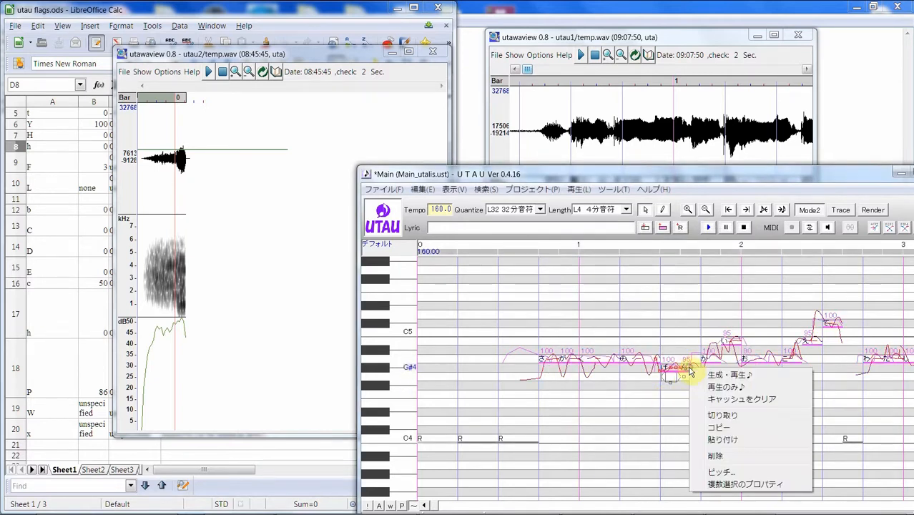
left_click(747, 485)
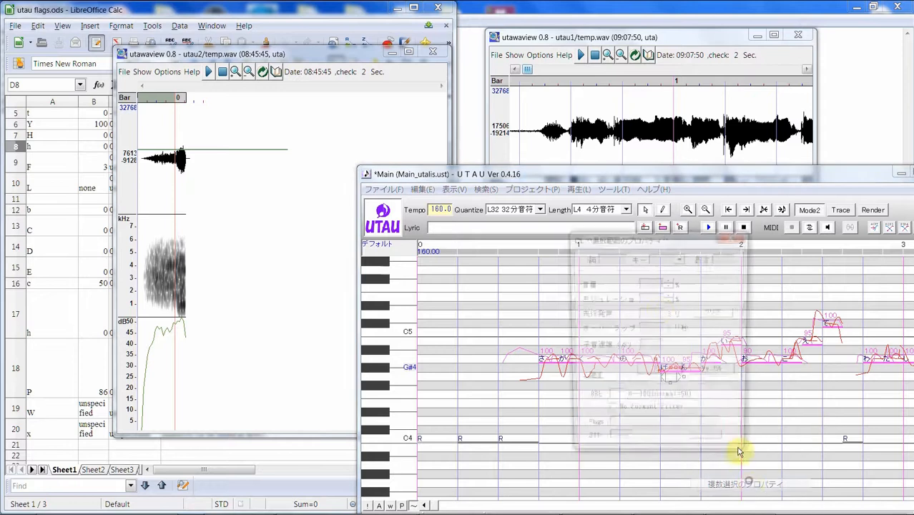
left_click(709, 314)
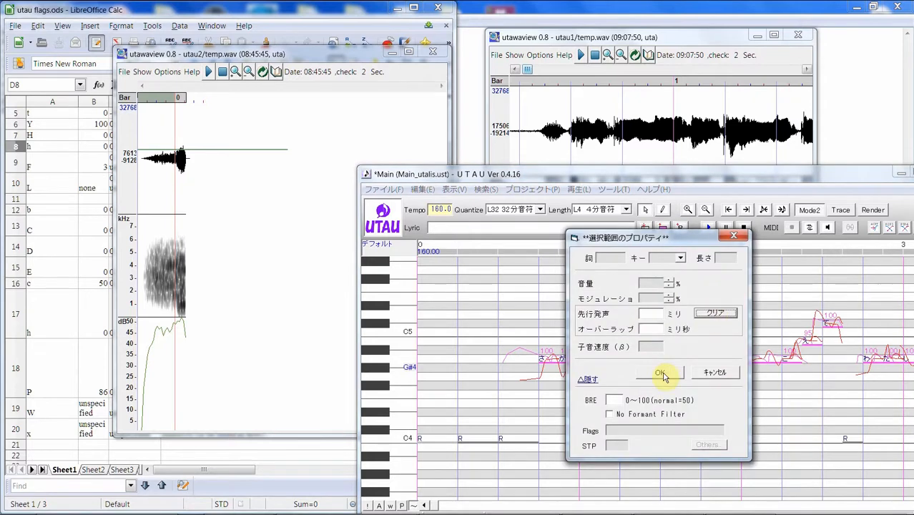
left_click(619, 444)
left_click(659, 373)
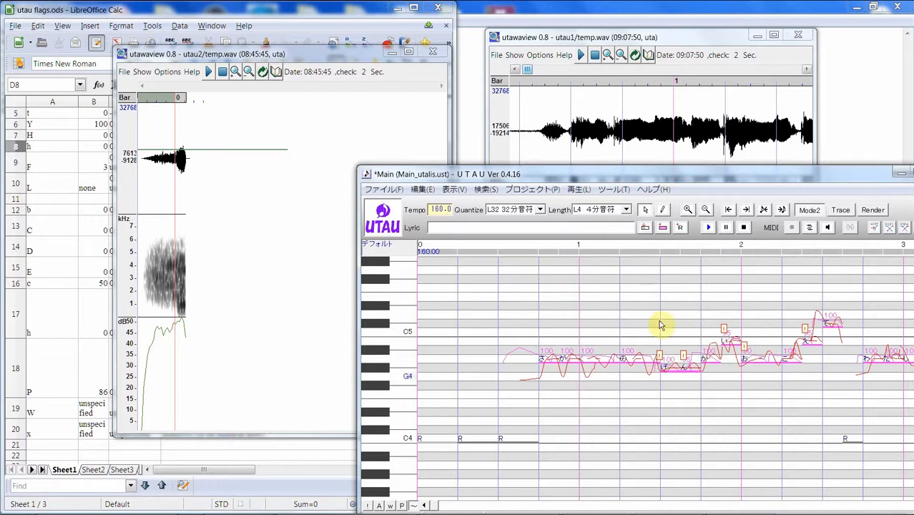
- Run the built-in vowel-combining tool (母音結合) on all the selected notes
left_click_drag(698, 177, 598, 130)
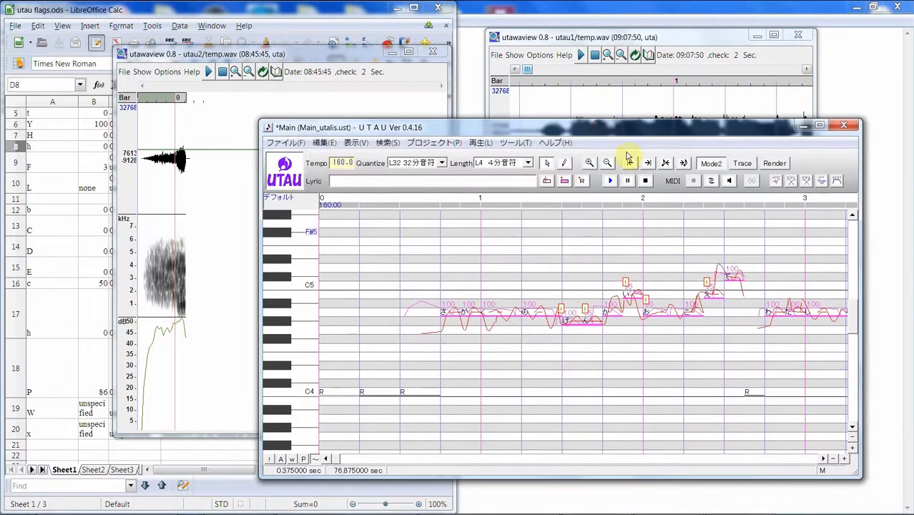
left_click(517, 143)
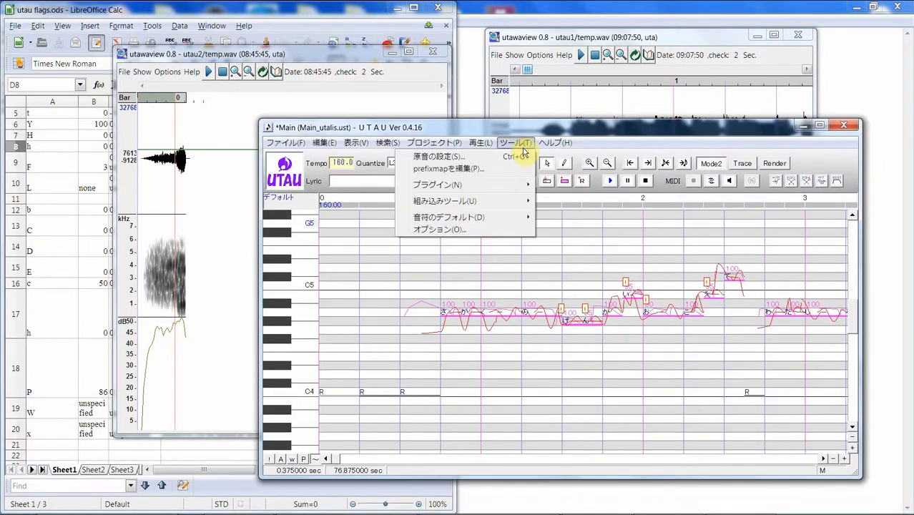
mouse_move(504, 186)
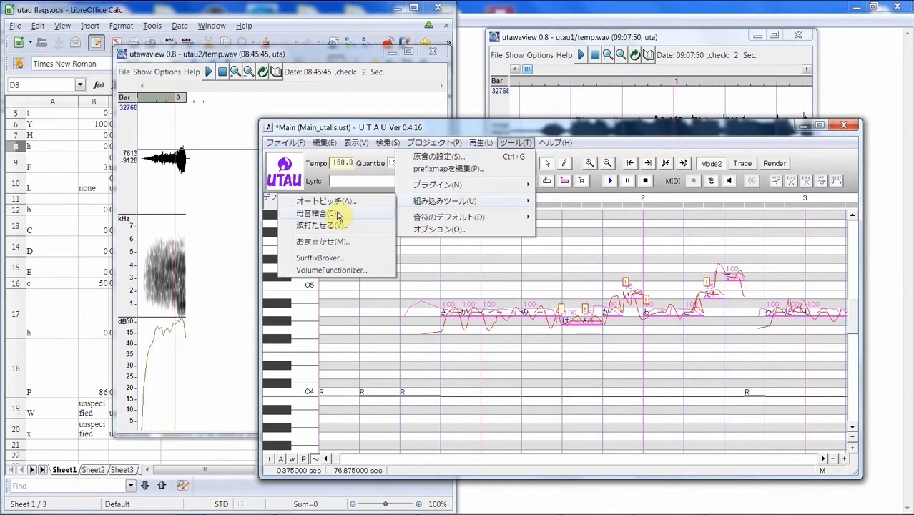
left_click(339, 216)
left_click(538, 345)
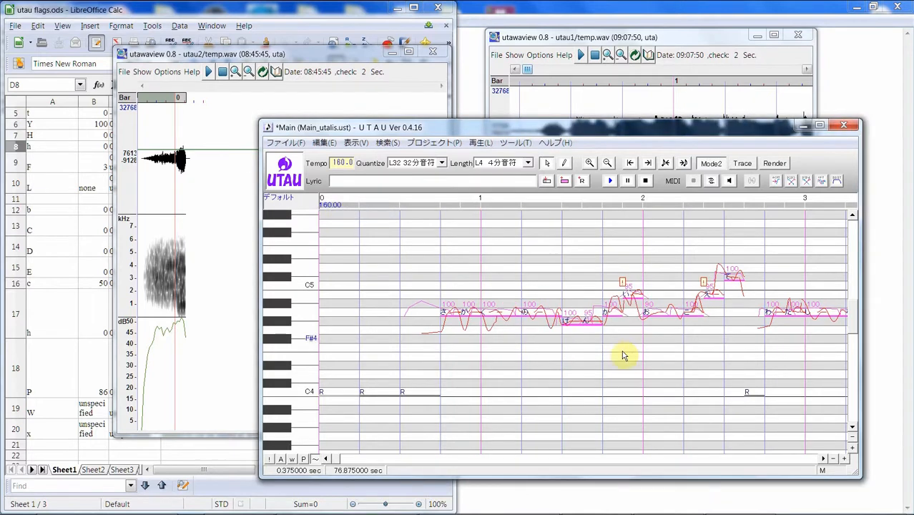
- Select all notes again and apply the automatic parameter adjustment (パラメータ自動調整を適用)
left_click(674, 343)
left_click(736, 313)
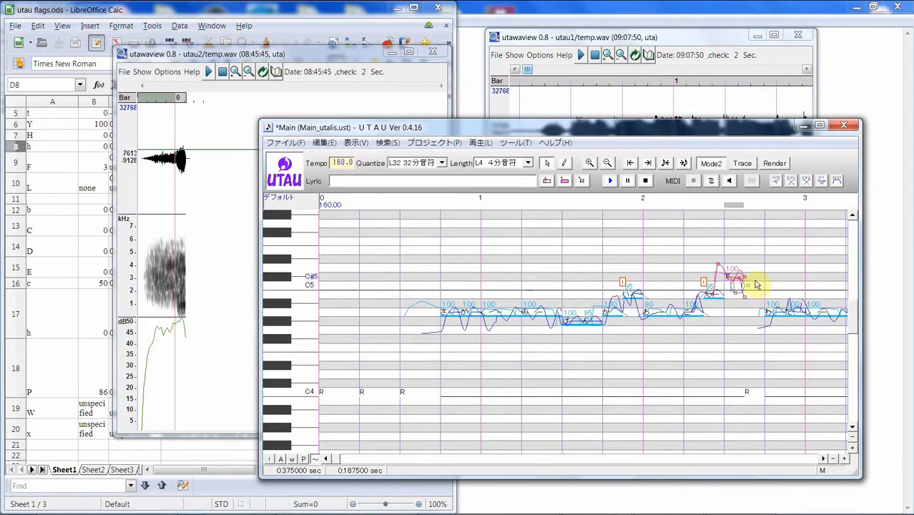
key("ctrl+a")
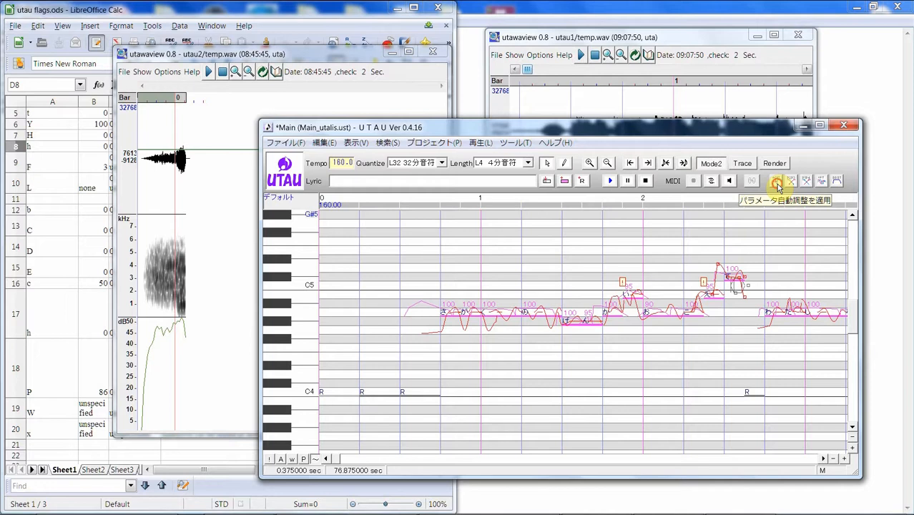
left_click(778, 185)
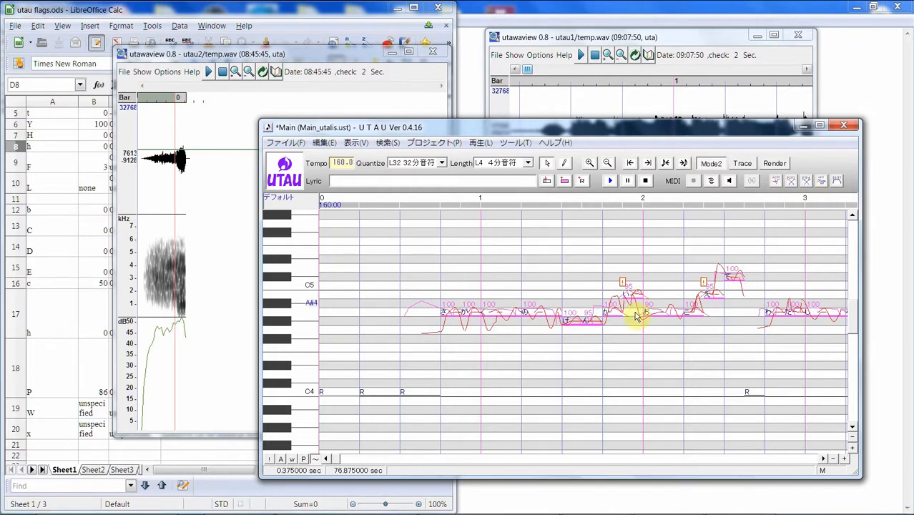
- Apply the automatic parameter adjustment to only the notes spanning the two flagged ones around bar 2
left_click_drag(637, 317, 713, 284)
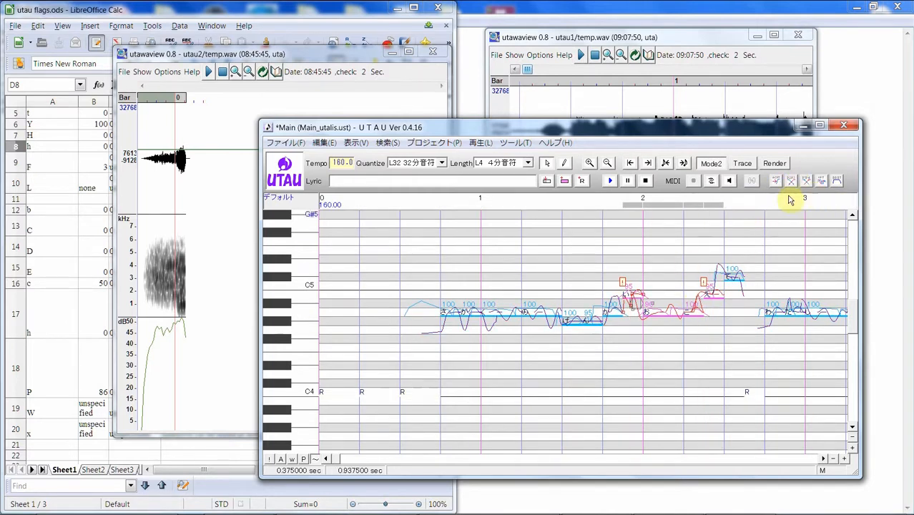
left_click(637, 315)
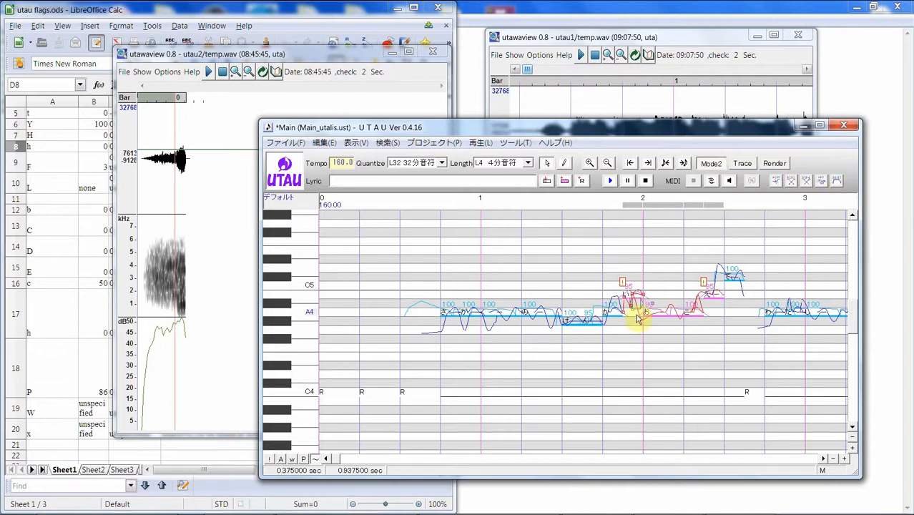
left_click(775, 182)
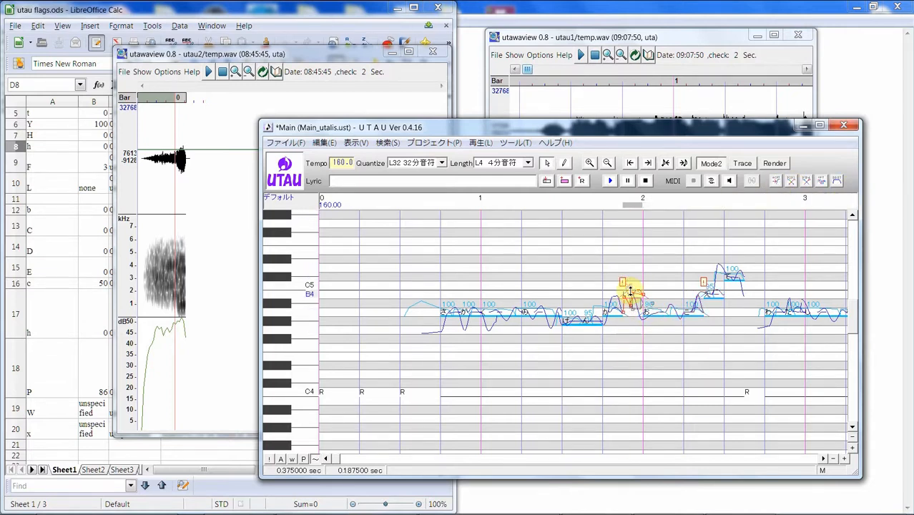
- Reshape the envelope of the flagged note い just before bar 2 to p3 0 and v3 77, and accept it
right_click(627, 292)
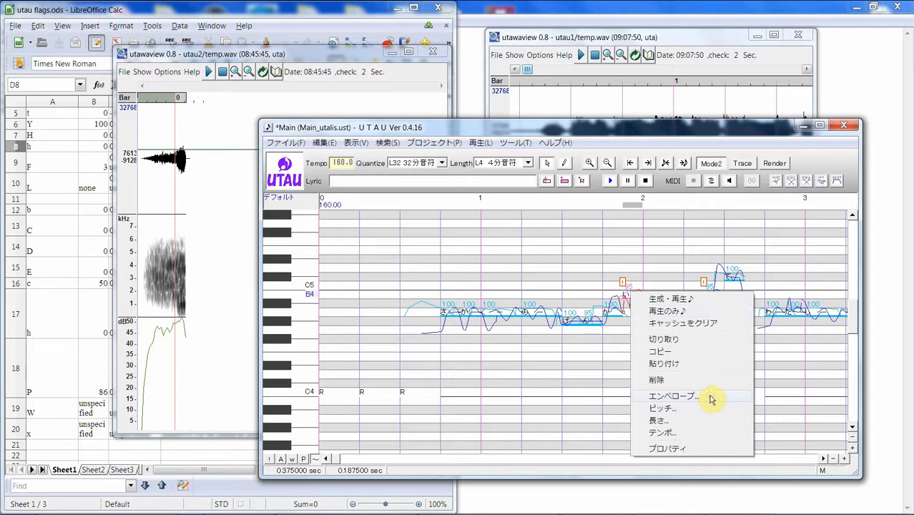
left_click(711, 398)
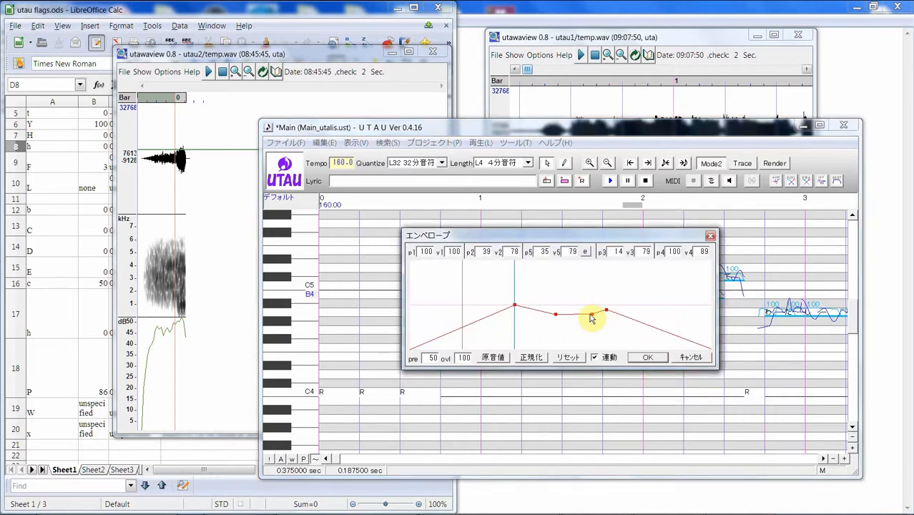
left_click_drag(591, 314, 578, 315)
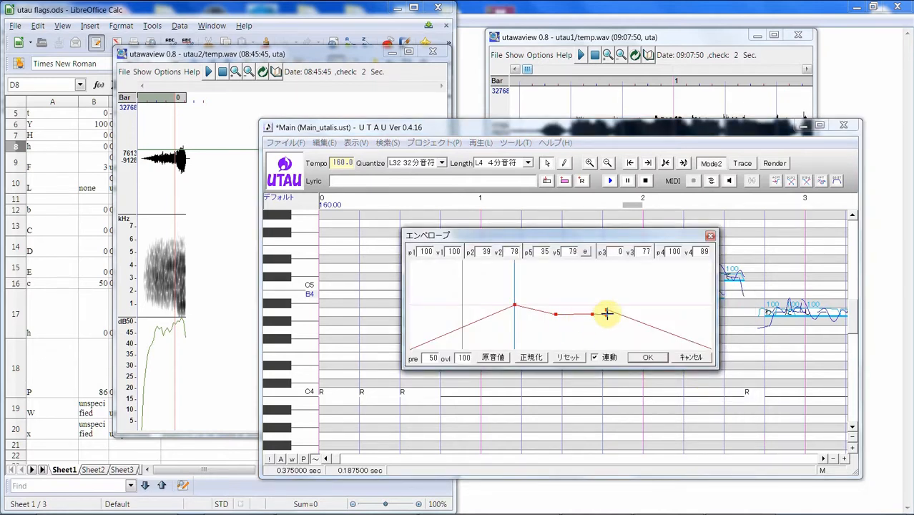
left_click(631, 357)
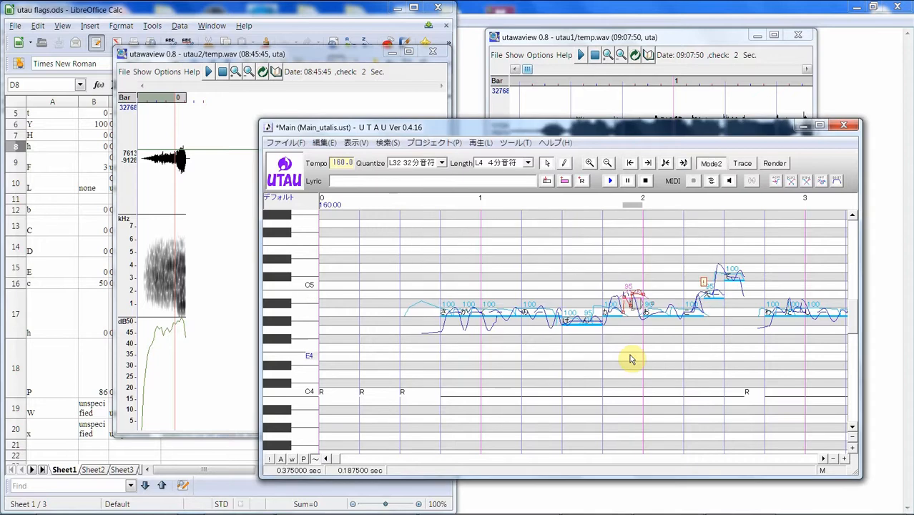
- Reshape the envelope of the flagged note just before the phrase's highest note to p2 9 and v2 83, and accept it
left_click(713, 304)
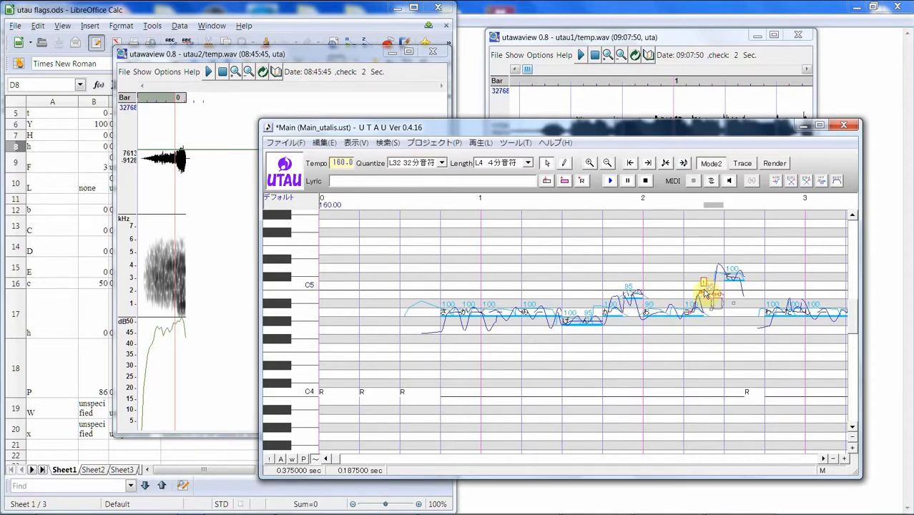
right_click(710, 294)
left_click(776, 399)
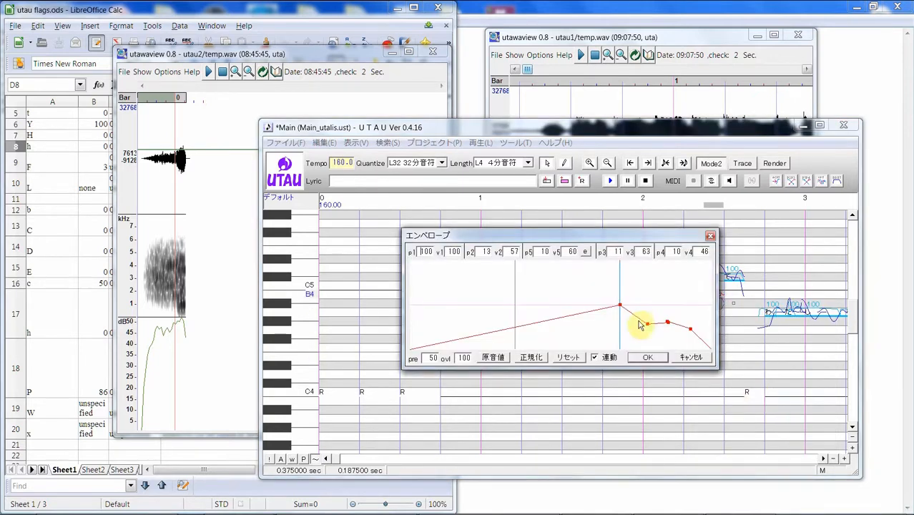
left_click_drag(647, 323, 638, 312)
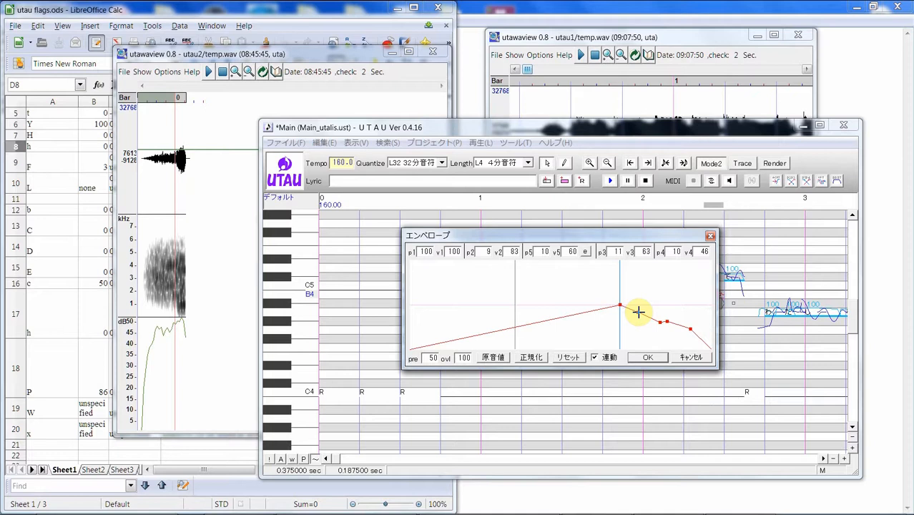
left_click(652, 357)
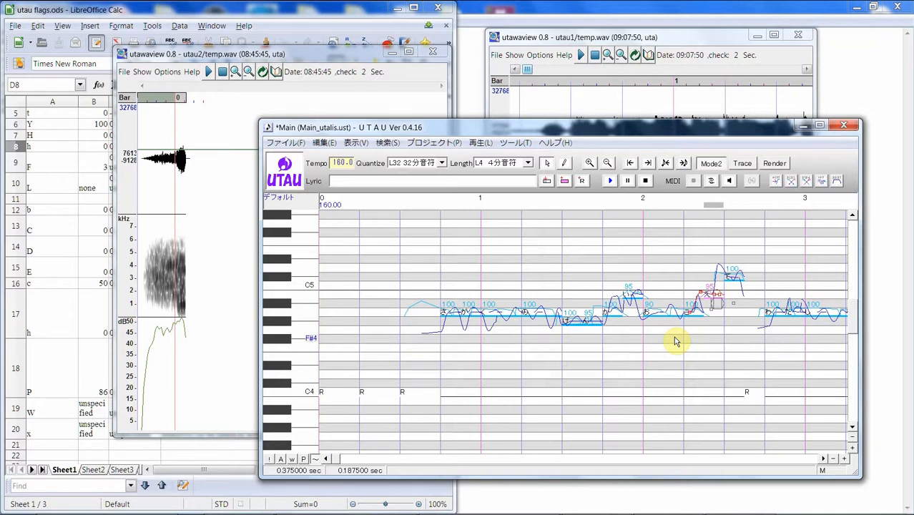
- Select the whole first phrase, from さ to its highest note, and play it
left_click(450, 345)
left_click_drag(450, 345, 736, 340)
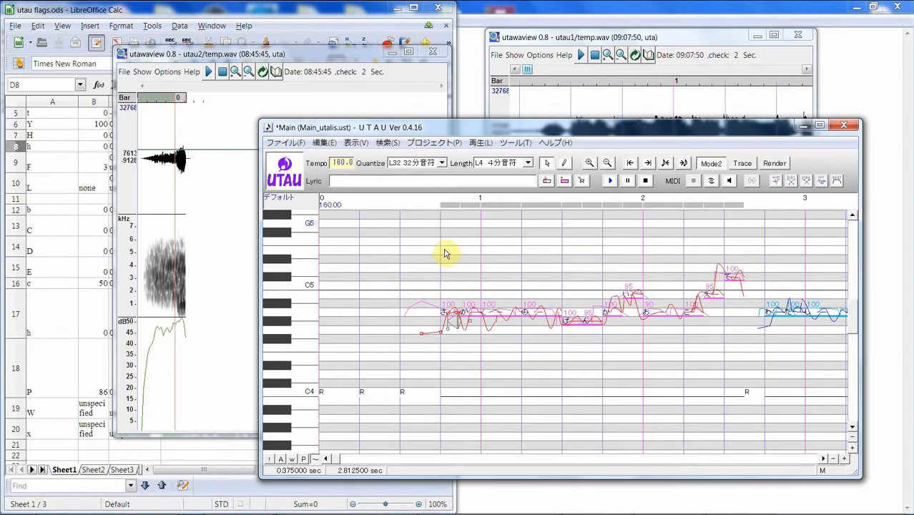
mouse_move(447, 341)
left_mouse_down()
mouse_move(540, 356)
mouse_move(737, 285)
left_mouse_up()
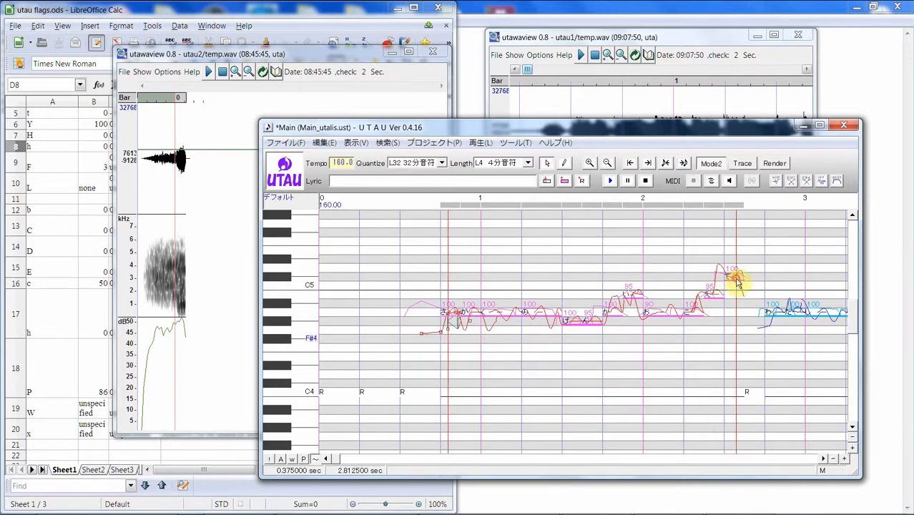
left_click(611, 181)
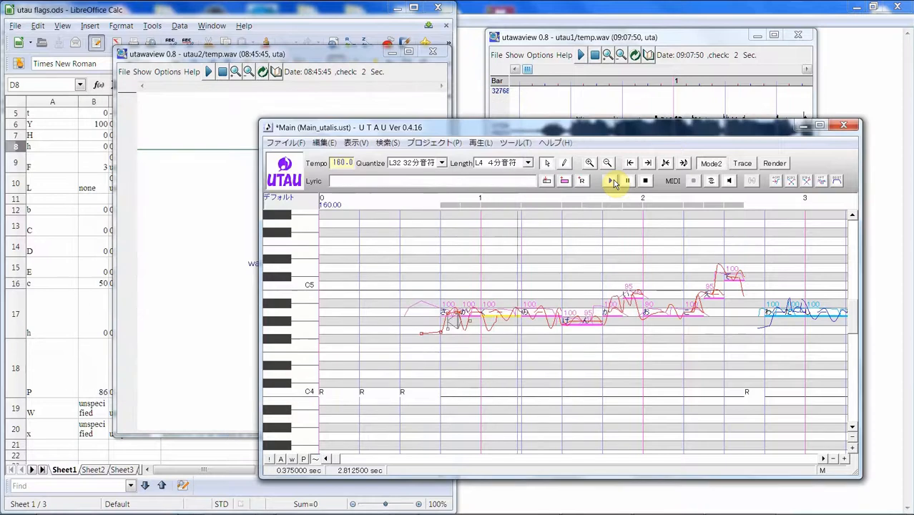
- Set the utau1 and utau2 utawaview windows side by side and align their waveforms near the phrase start
left_click(368, 58)
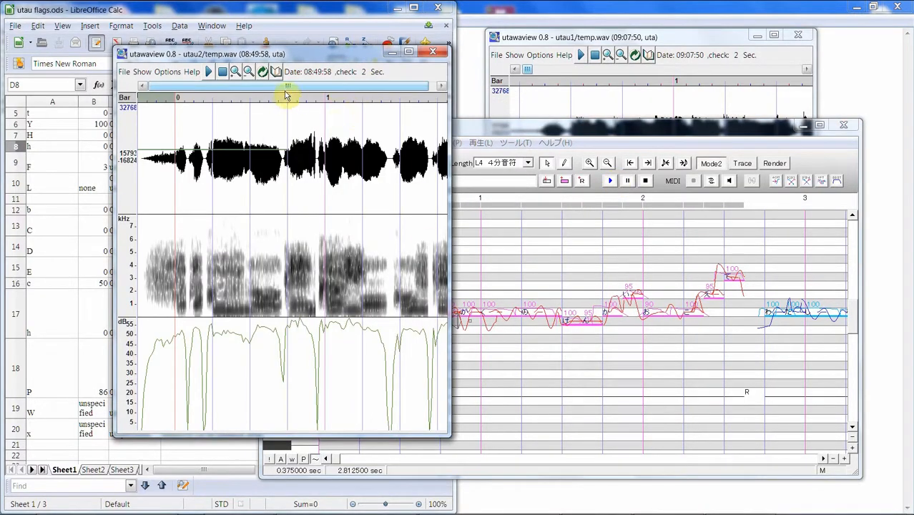
left_click_drag(287, 86, 222, 90)
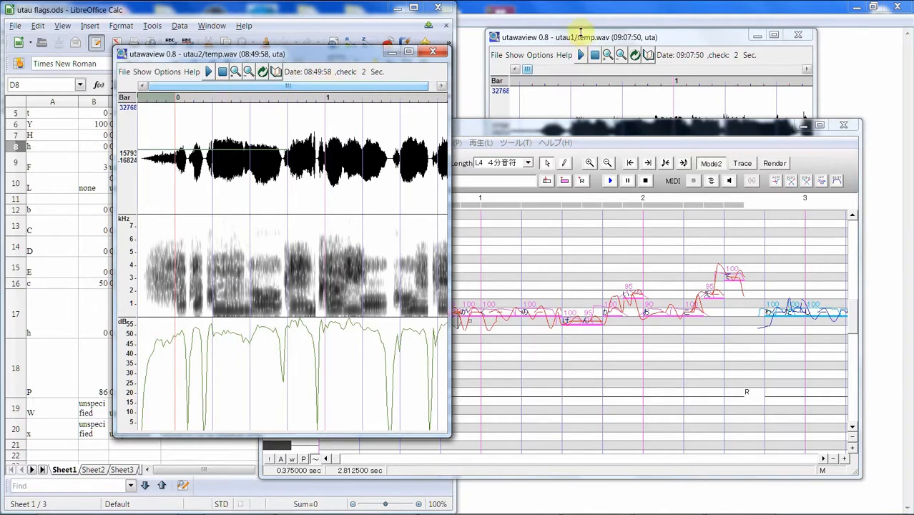
left_click_drag(581, 38, 533, 64)
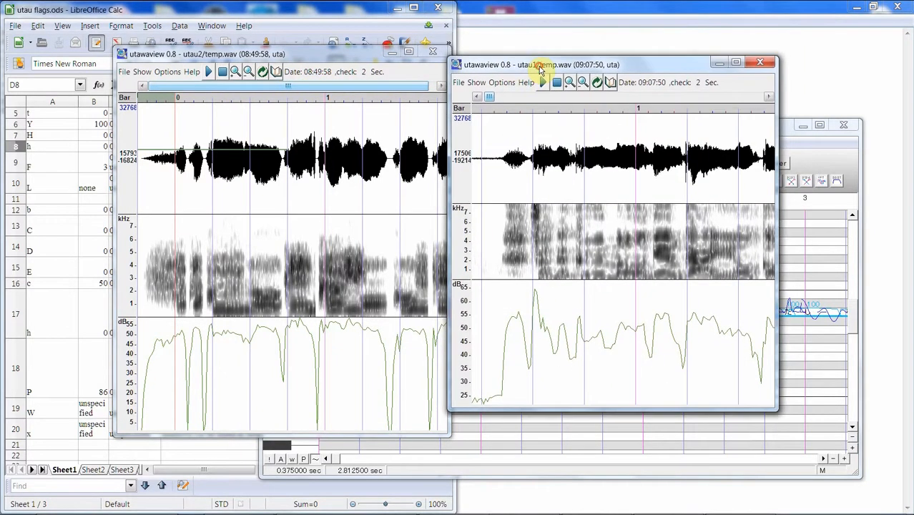
left_click_drag(492, 98, 493, 100)
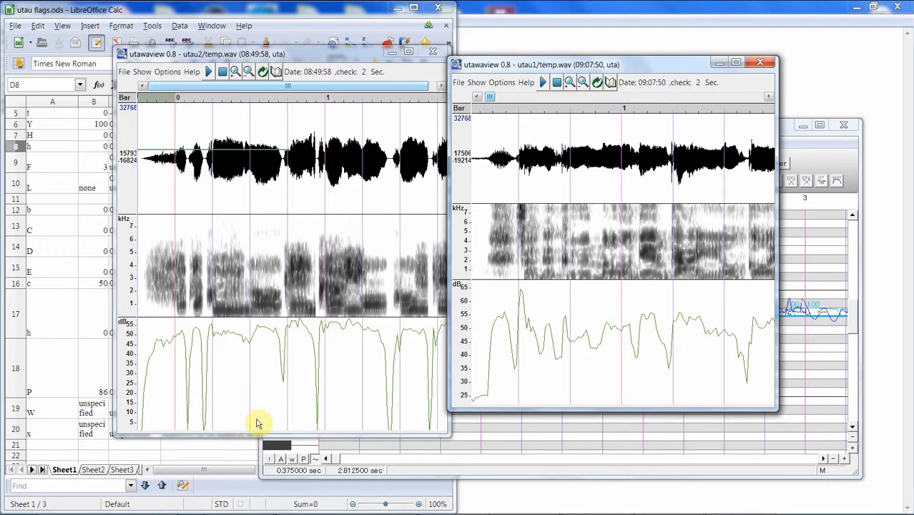
- Shift the utau2 waveform slightly and examine the gaps between its opening notes against the utau1 recording
left_click(665, 507)
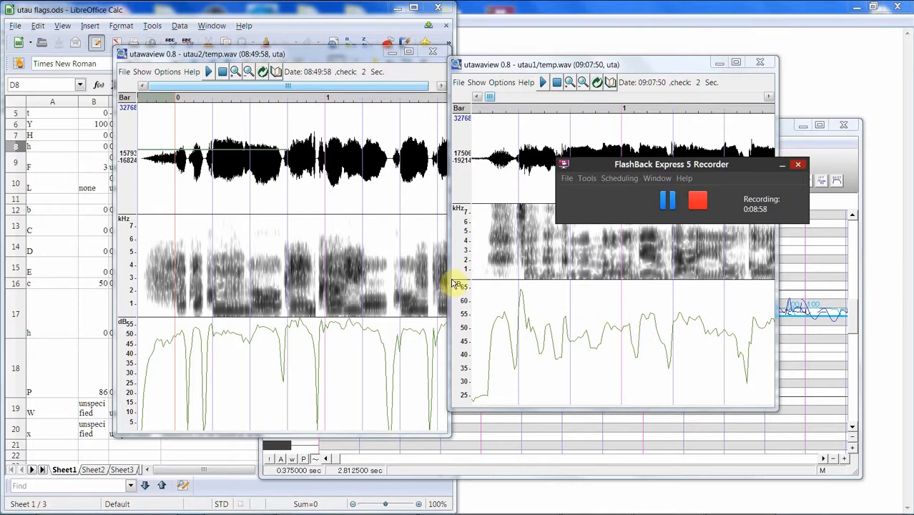
left_click_drag(224, 86, 244, 91)
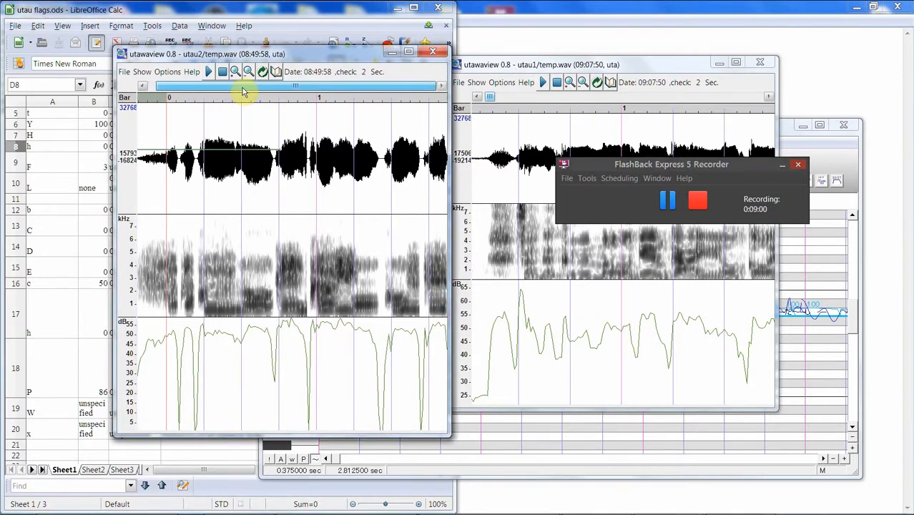
left_click(493, 66)
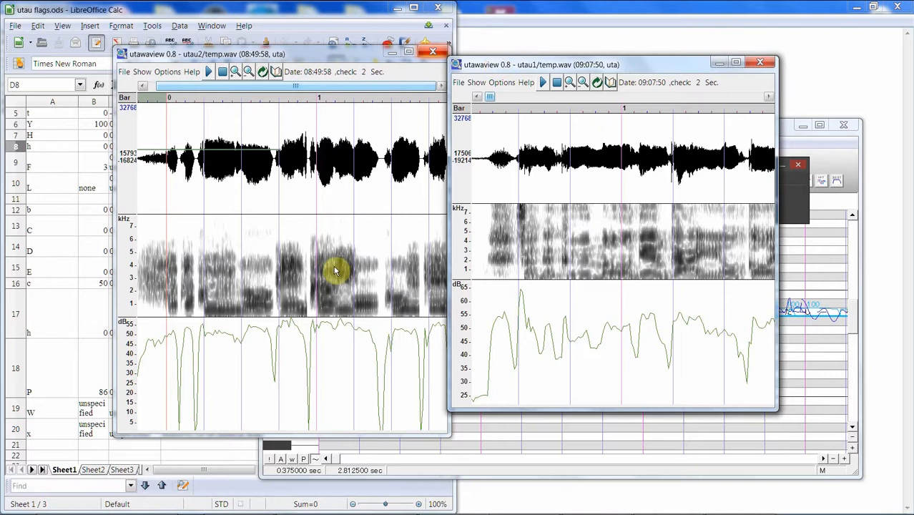
left_click(182, 164)
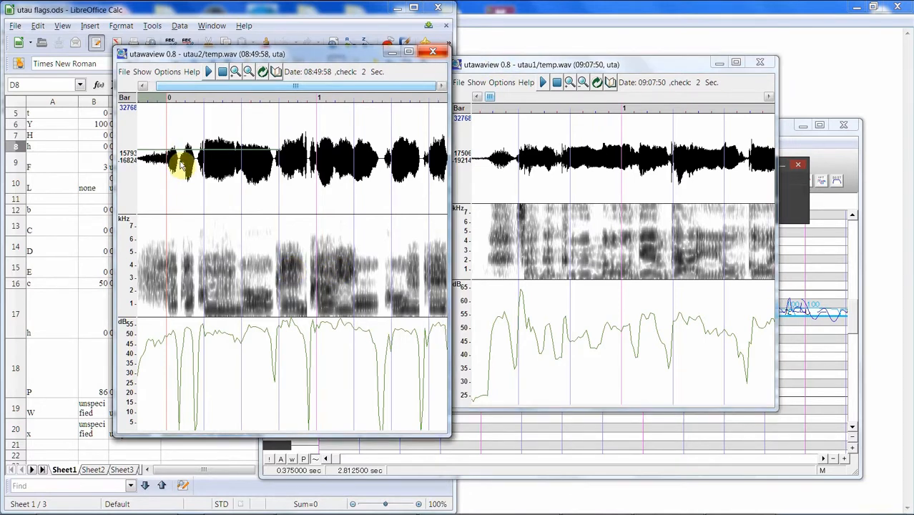
left_click(178, 99)
left_click(178, 99)
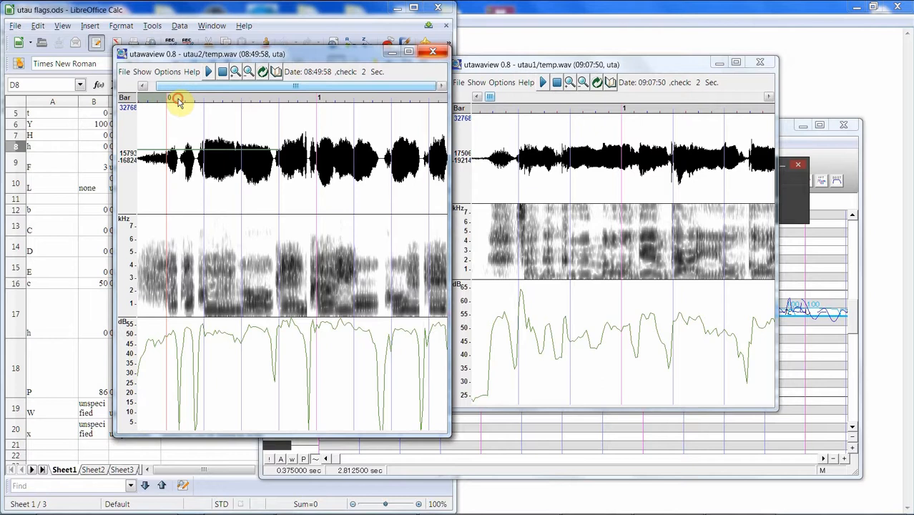
left_click(178, 100)
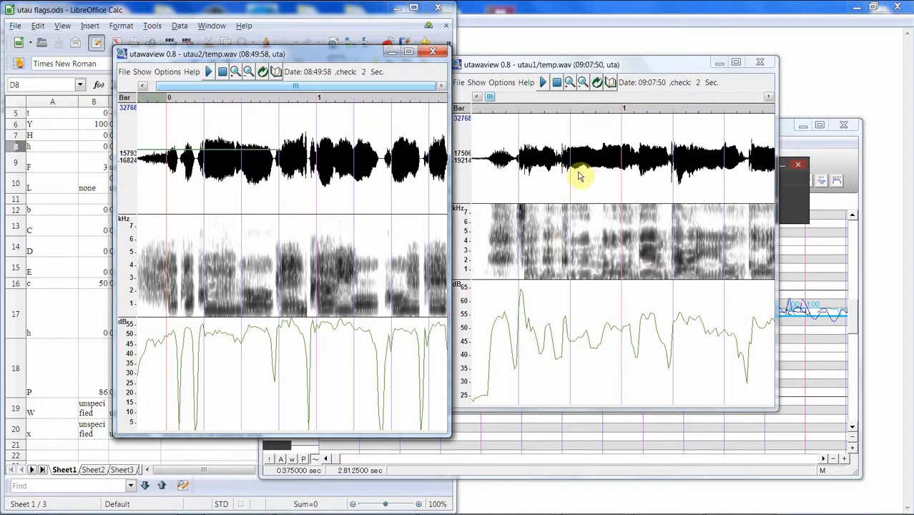
- Adjust the zoom and position of the utau1 waveform and compare its note gaps with the utau2 waveform
left_click(570, 82)
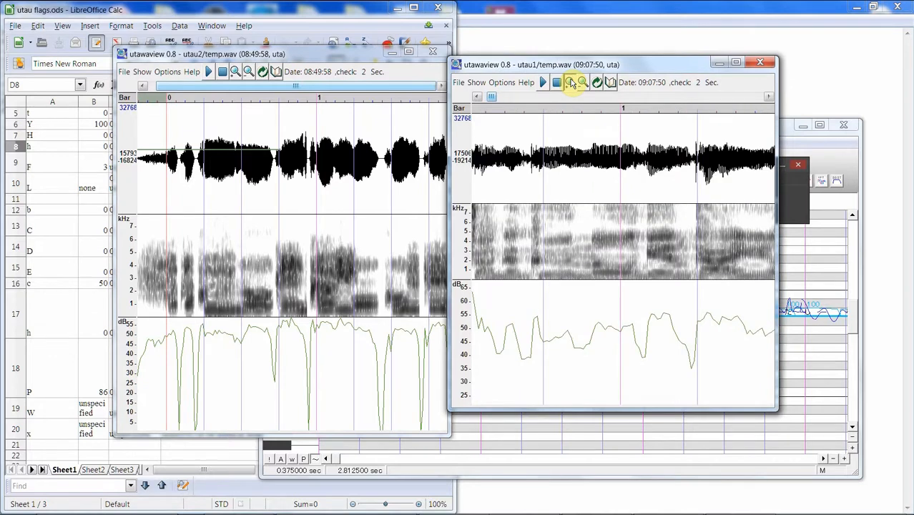
left_click(570, 83)
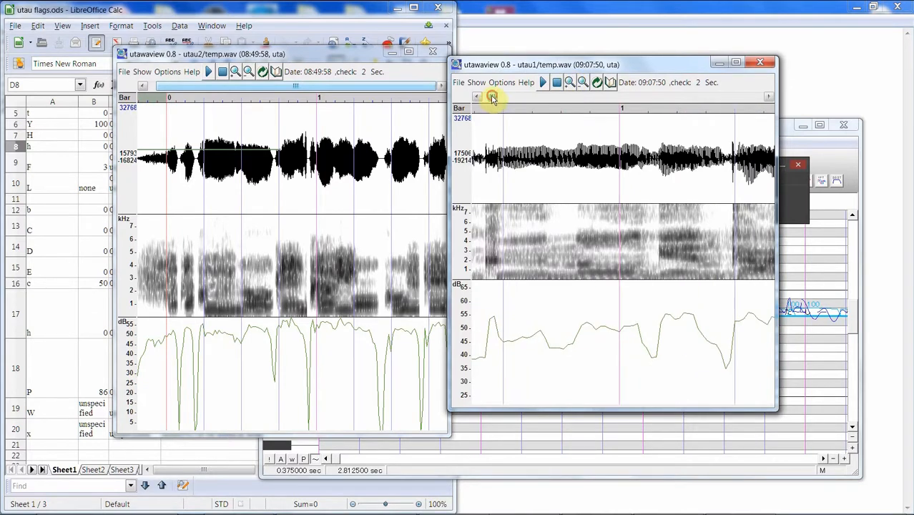
left_click_drag(492, 97, 490, 103)
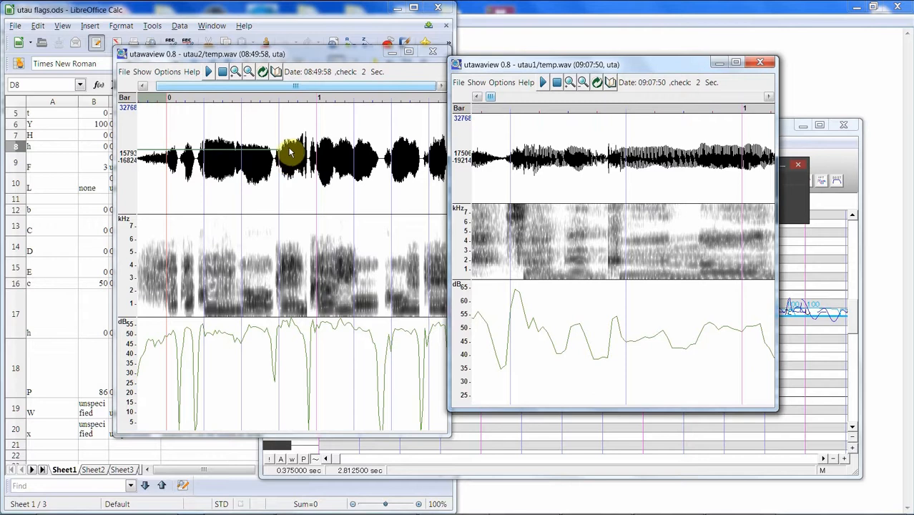
left_click(584, 84)
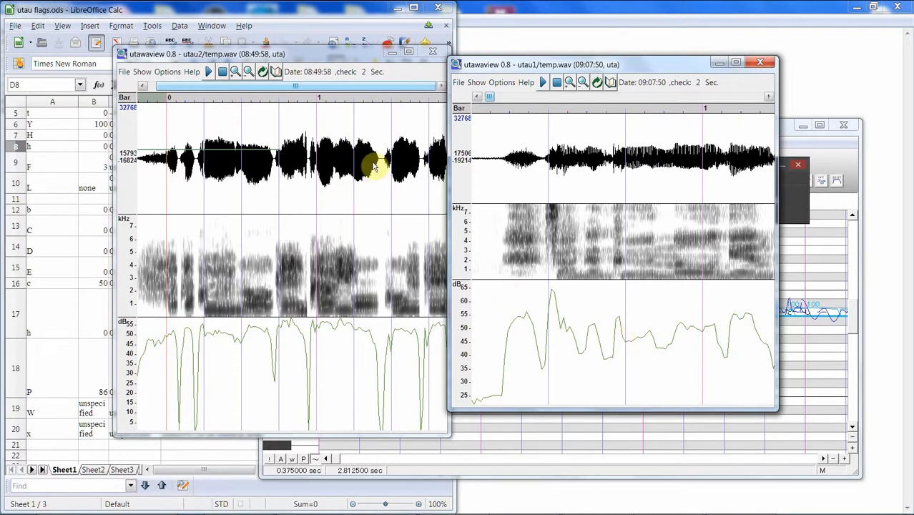
left_click_drag(491, 100, 493, 101)
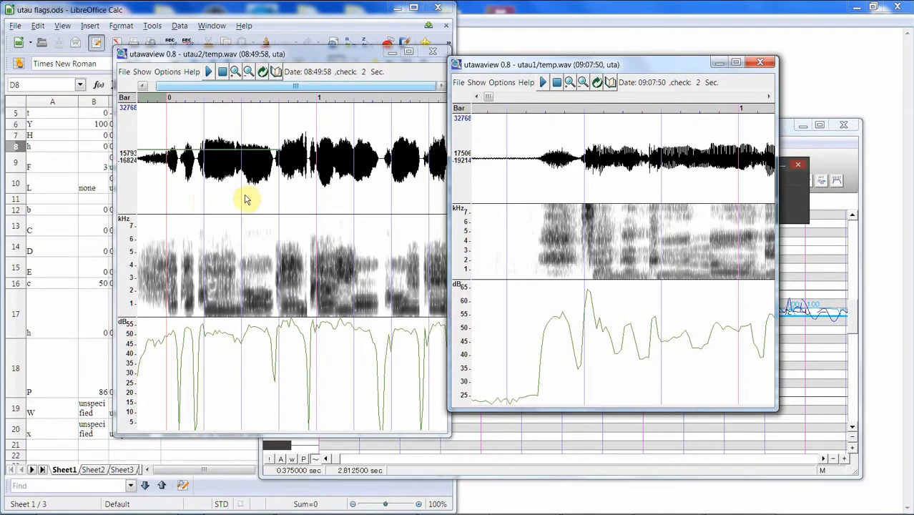
- Switch to UTAU, select the second note が of the first phrase, and check its envelope
left_click(789, 137)
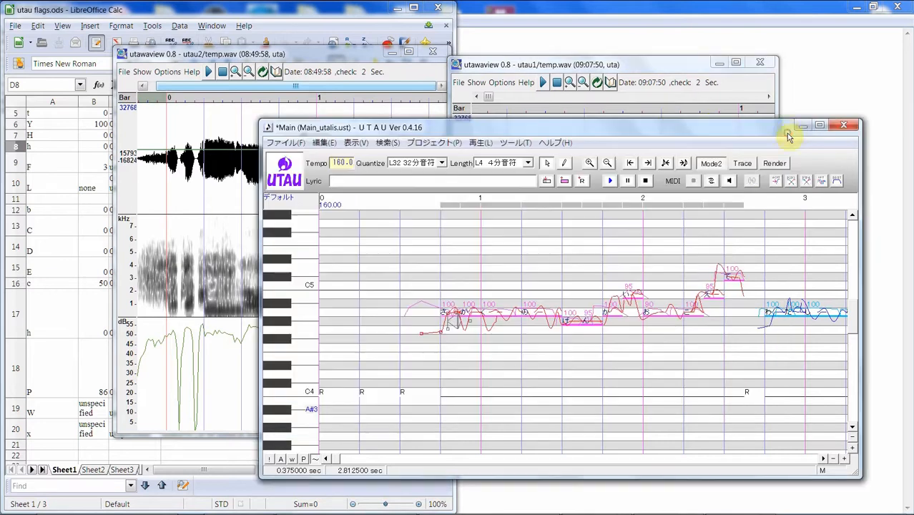
left_click(522, 351)
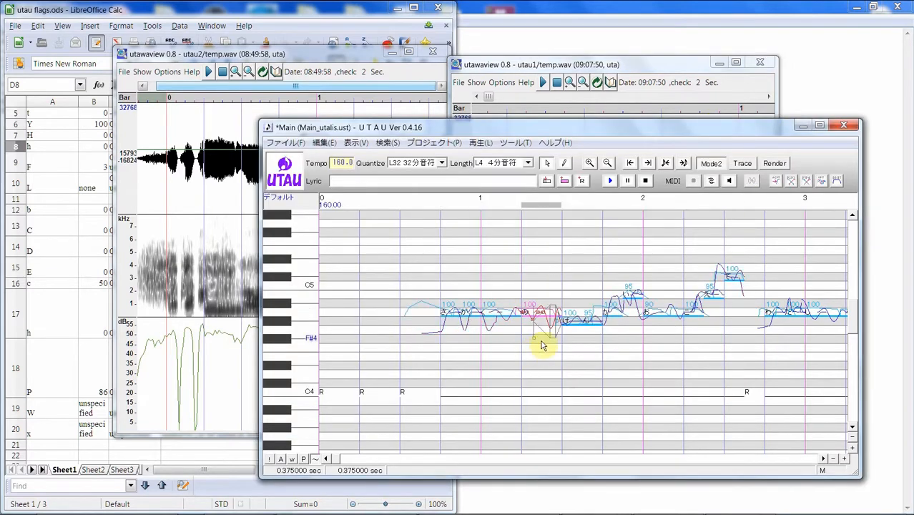
left_click(519, 357)
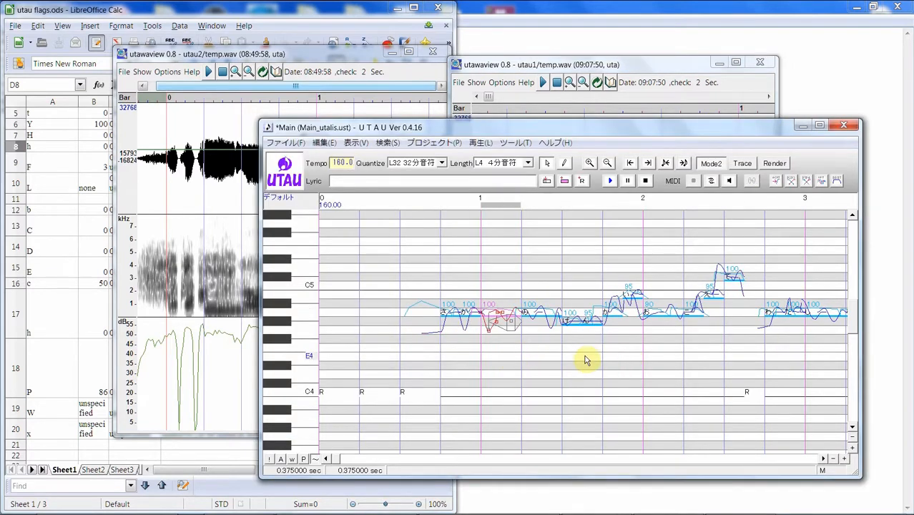
left_click(465, 361)
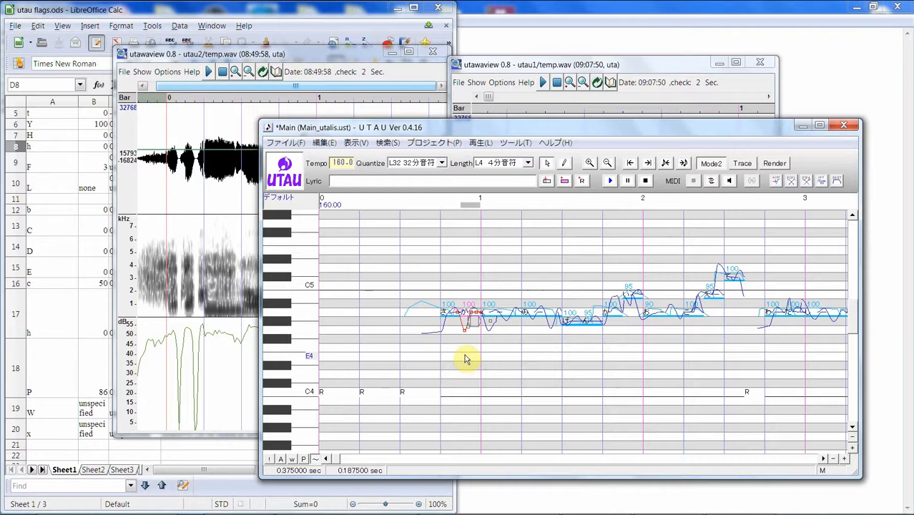
key("ctrl+g")
left_click(655, 311)
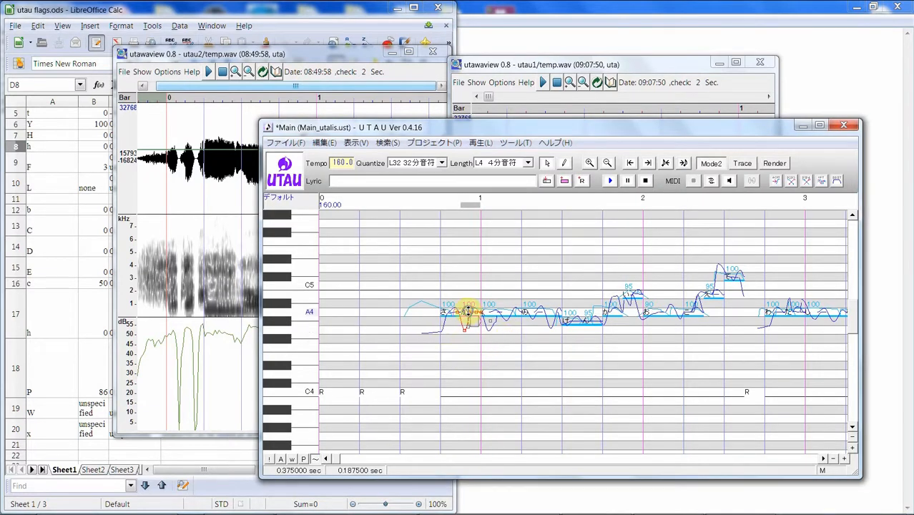
right_click(467, 312)
left_click(547, 417)
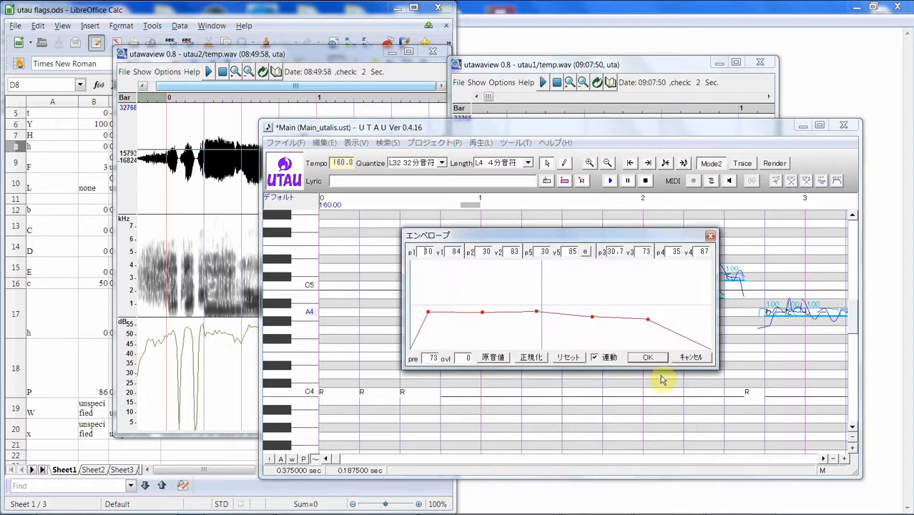
left_click(648, 355)
- Set the overlap of the second note が to 10 ms in its properties
right_click(466, 313)
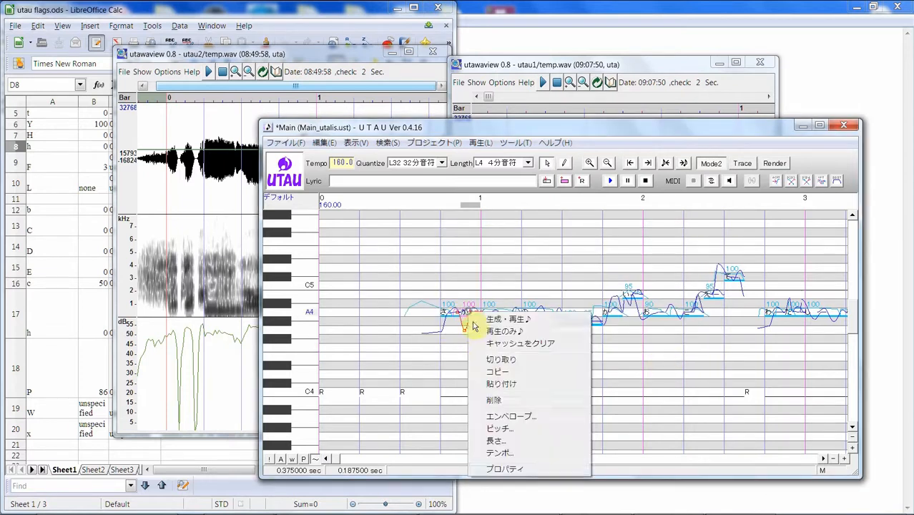
left_click(556, 471)
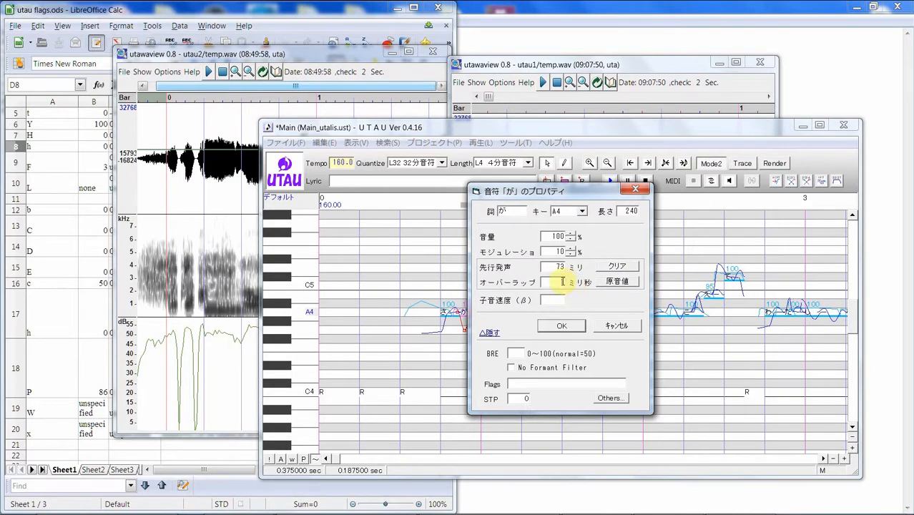
left_click(564, 326)
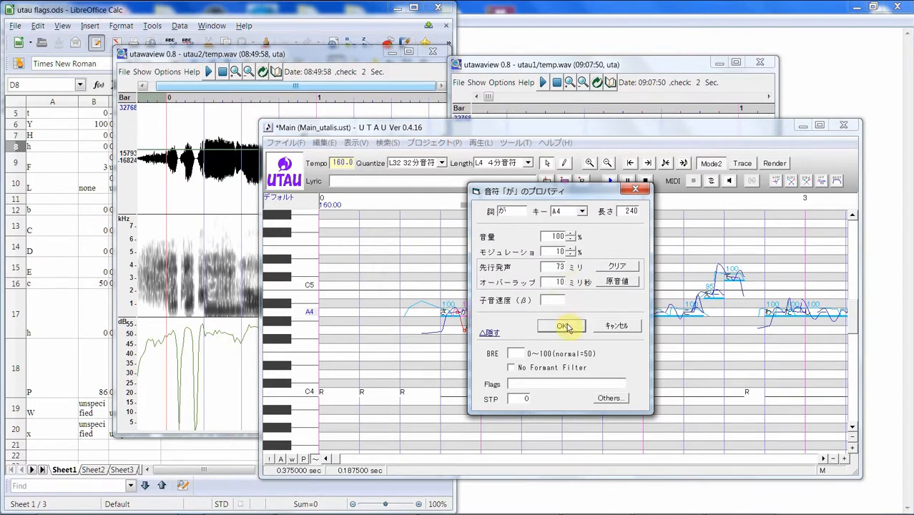
- Play the first three notes of the phrase and examine their gaps in the utau2 waveform
left_click_drag(449, 334, 501, 315)
left_click(609, 181)
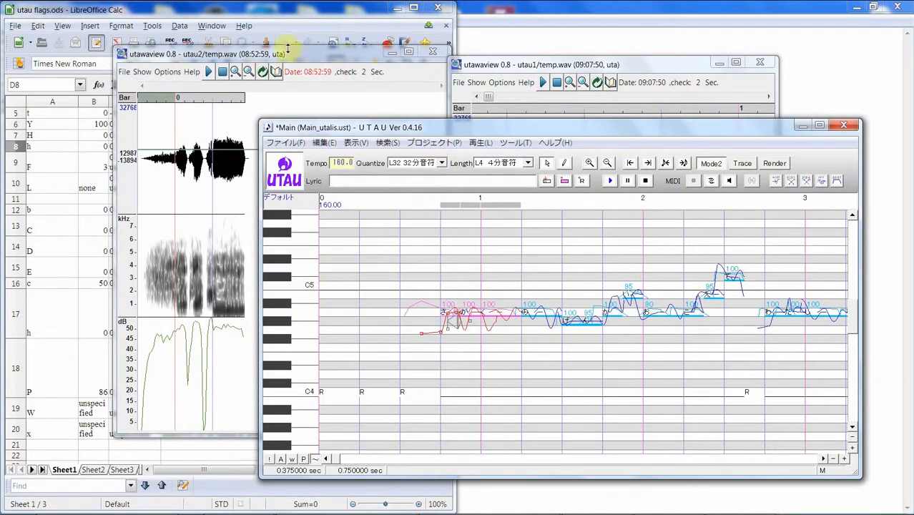
left_click(286, 50)
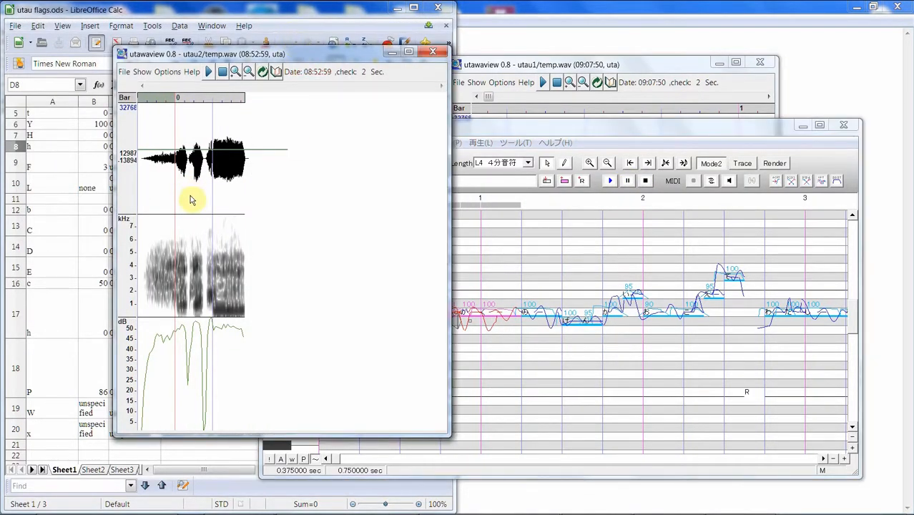
- Adjust the overlap of the second note が again and play the first two notes of the phrase
left_click(475, 133)
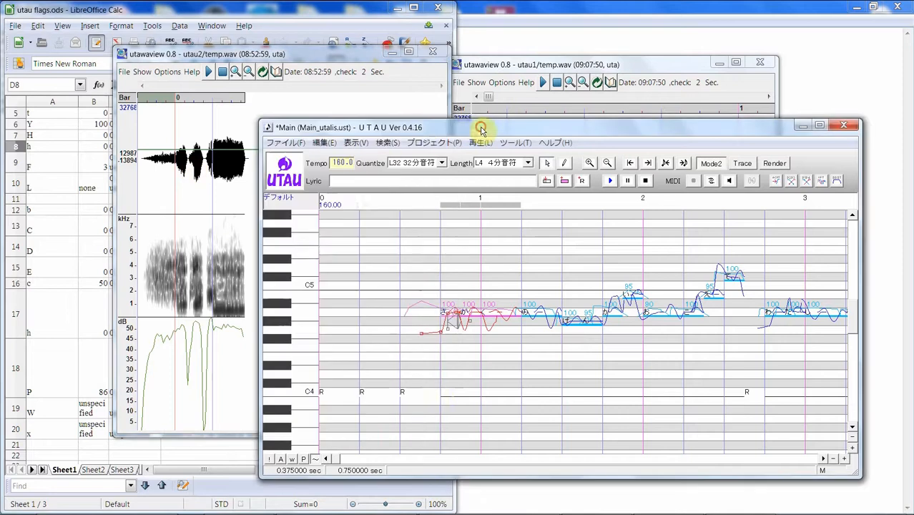
right_click(466, 315)
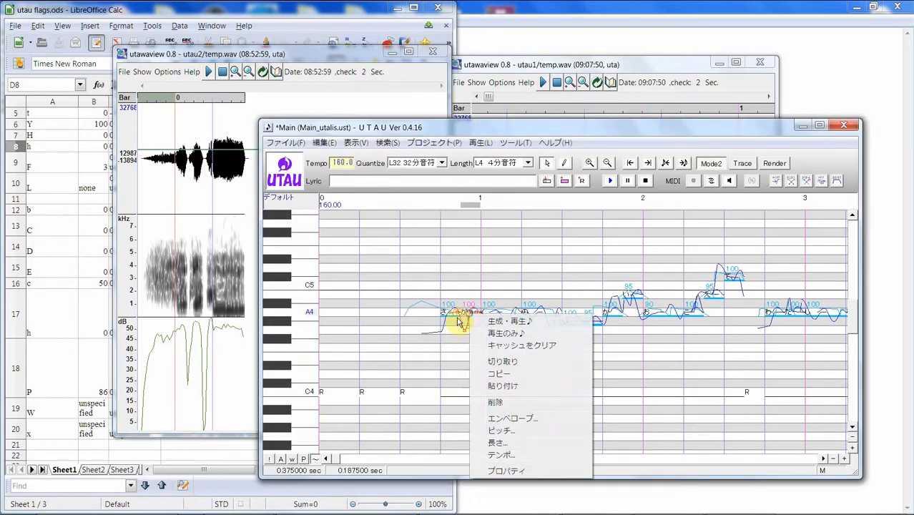
left_click(533, 472)
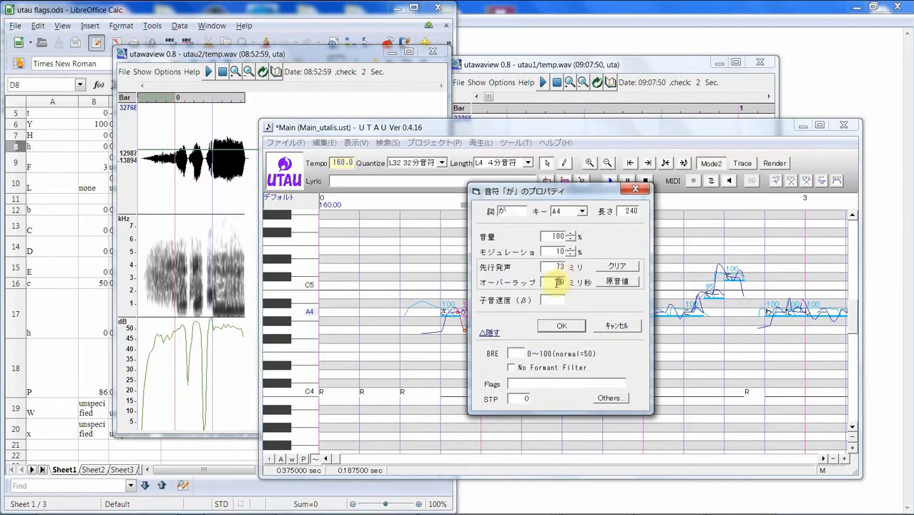
left_click(561, 325)
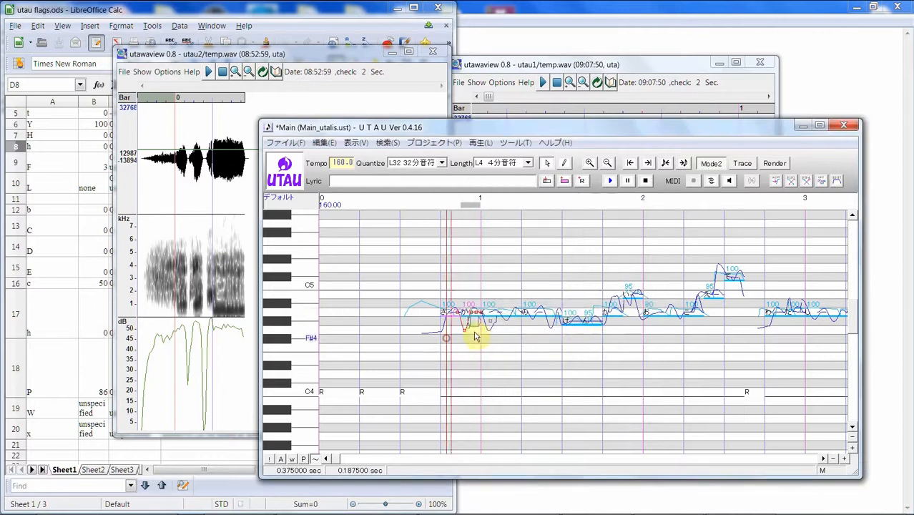
left_click(476, 336)
left_click(609, 180)
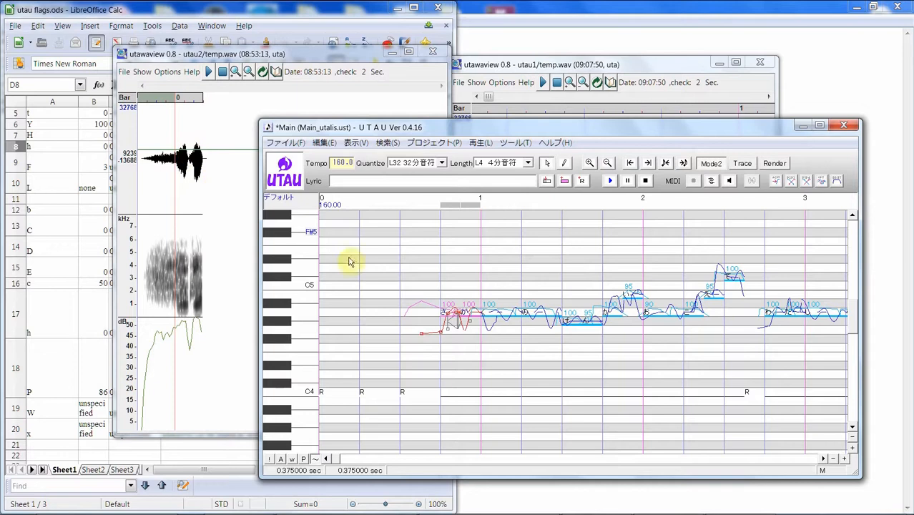
- Clear the preutterance and overlap values of the first two notes together in their shared properties
right_click(474, 312)
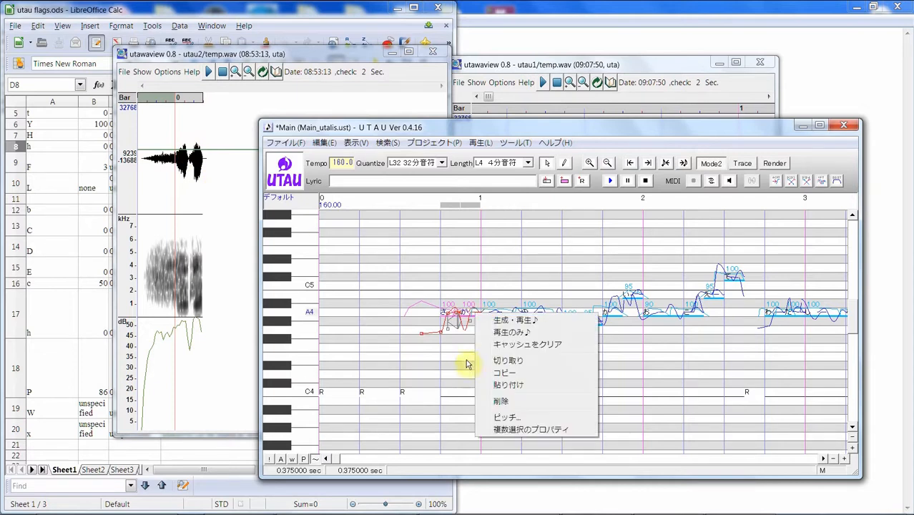
left_click(467, 360)
left_click_drag(479, 342, 449, 344)
right_click(472, 313)
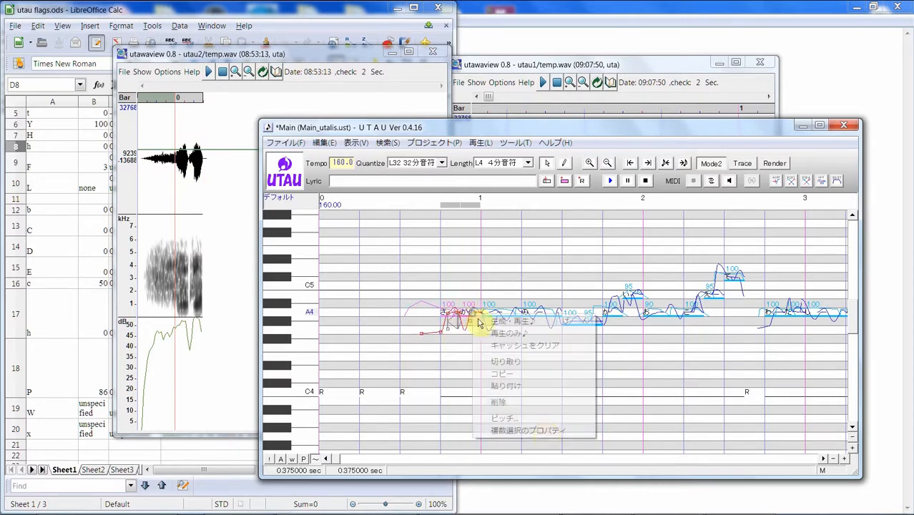
left_click(546, 431)
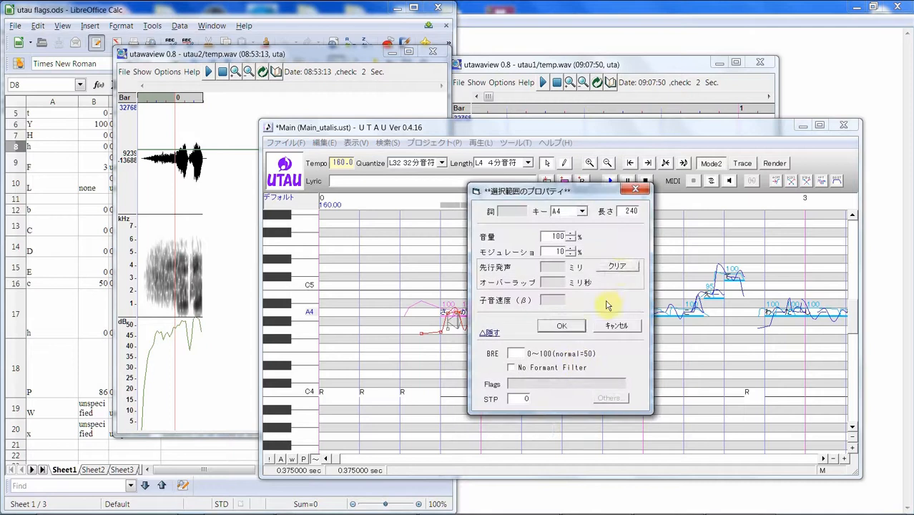
left_click(617, 267)
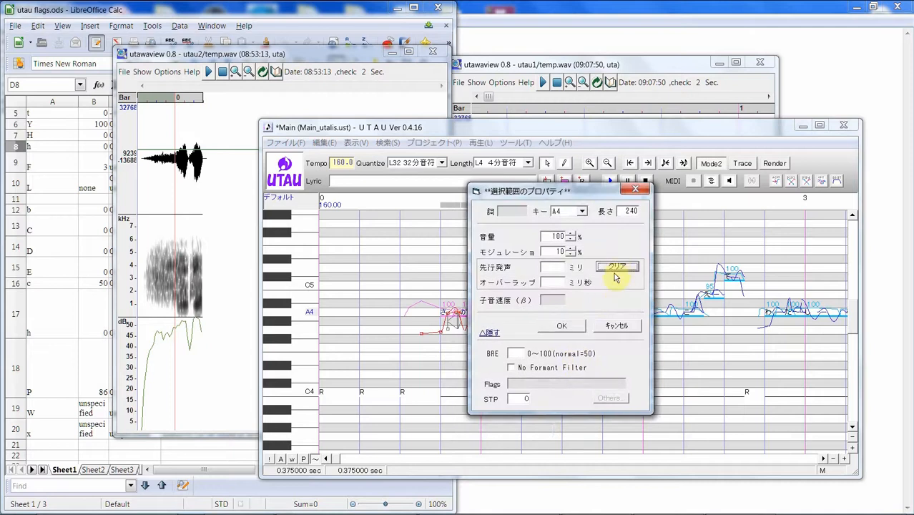
left_click(558, 328)
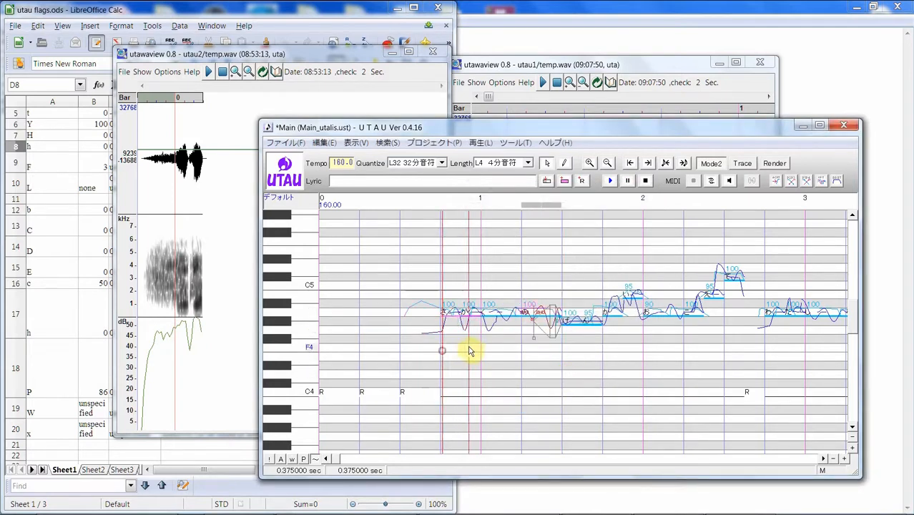
- Play the first three notes of the phrase and compare their waveform with the utau1 recording in utawaview
left_click(472, 350)
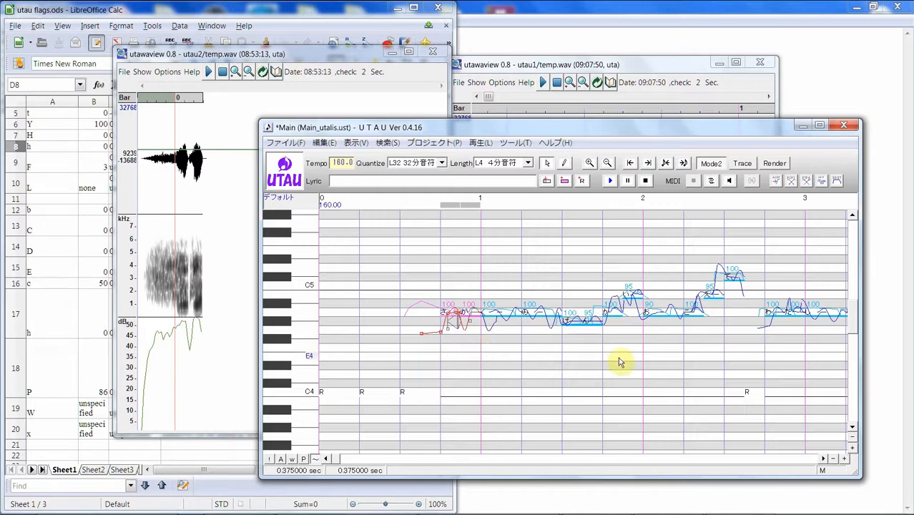
left_click_drag(630, 357, 731, 340)
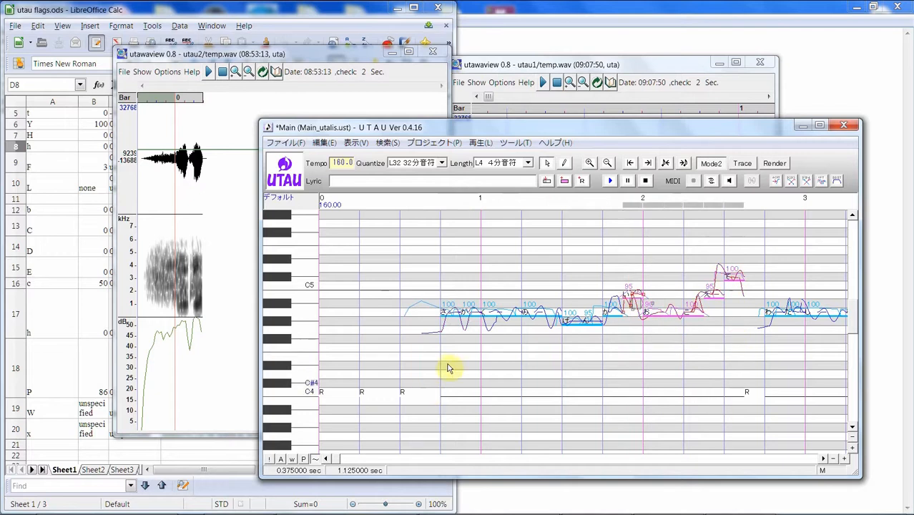
left_click_drag(440, 348, 498, 346)
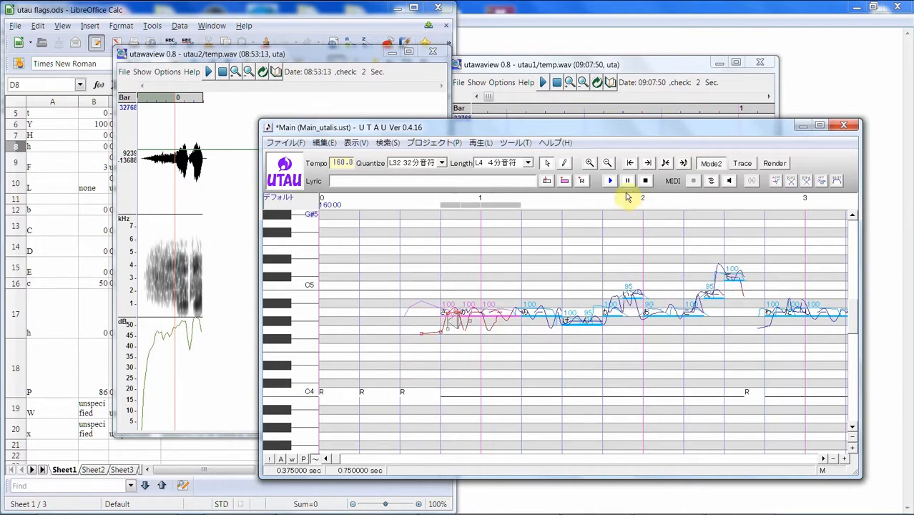
left_click(615, 181)
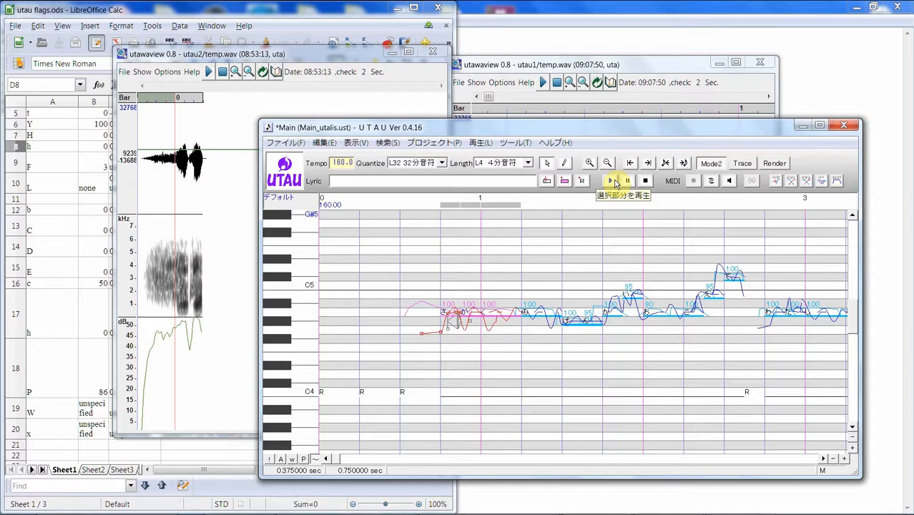
left_click(615, 181)
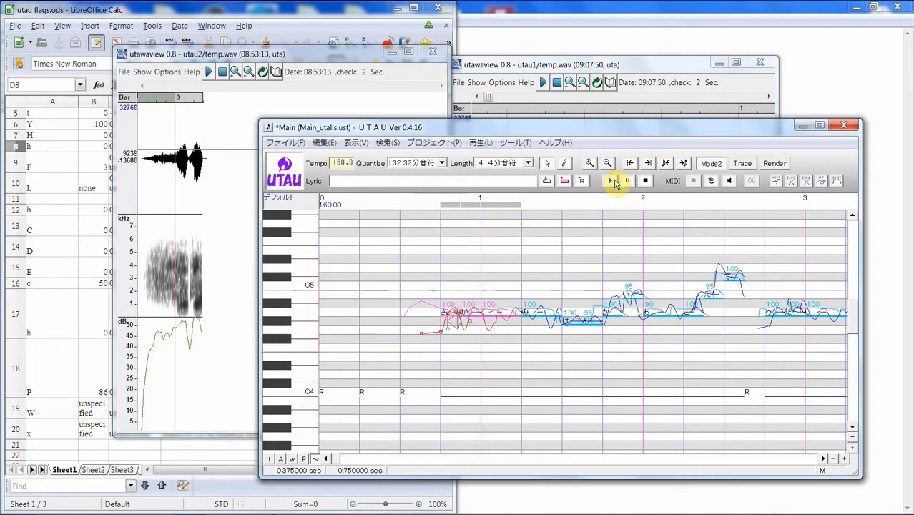
left_click(571, 342)
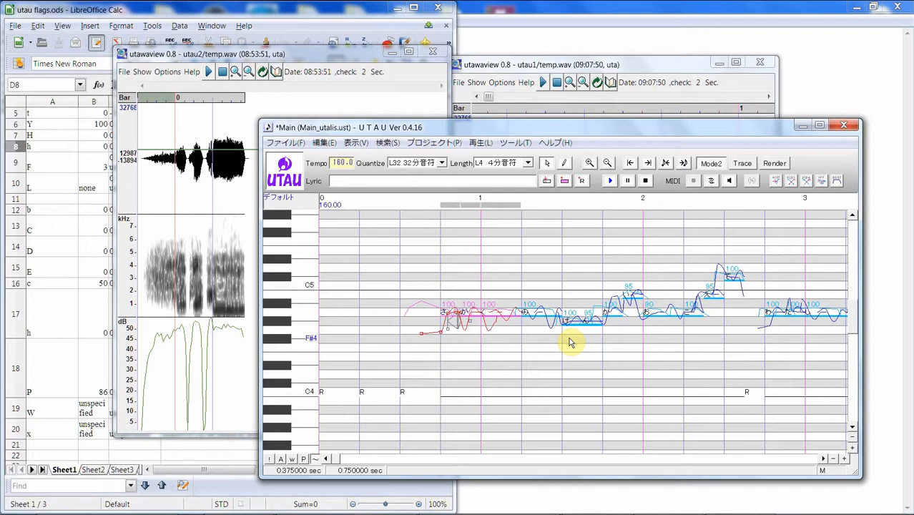
left_click(583, 65)
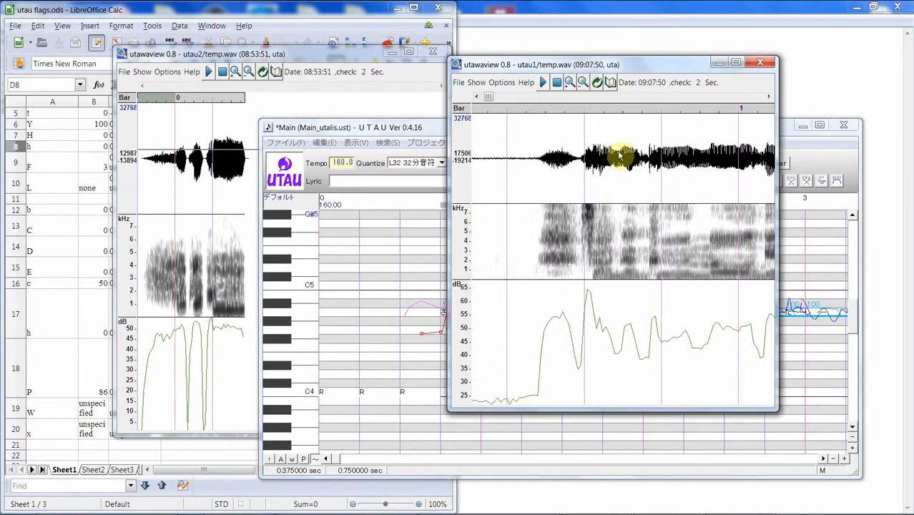
- Switch to the utau flags spreadsheet in LibreOffice Calc and look through its list of flags
left_click(87, 183)
scroll(136, 164, "up", 1)
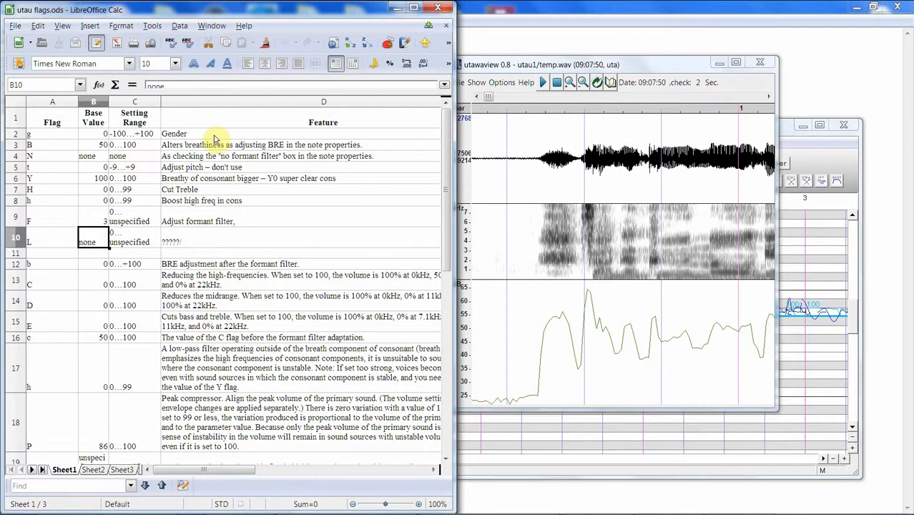
scroll(213, 137, "down", 4)
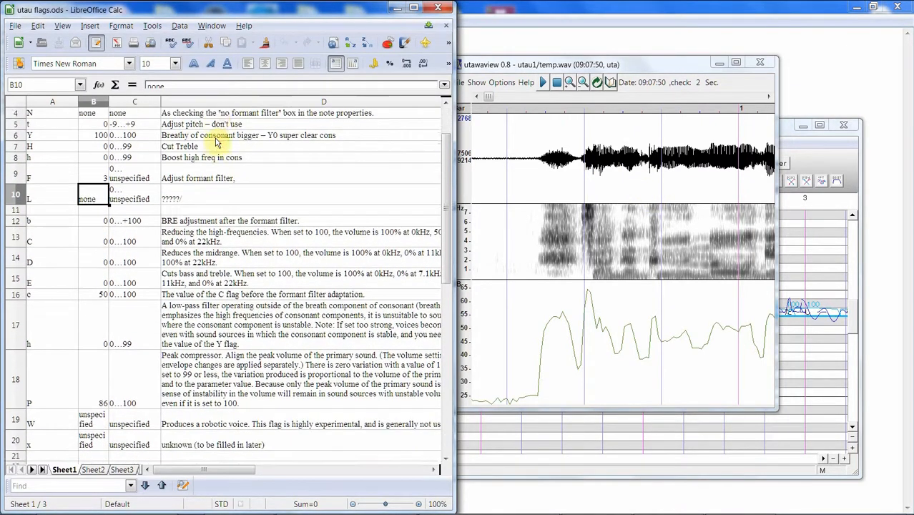
- Return from the flags spreadsheet to UTAU, play the whole first phrase and compare its utau2 waveform with the utau1 recording
scroll(217, 141, "down", 1)
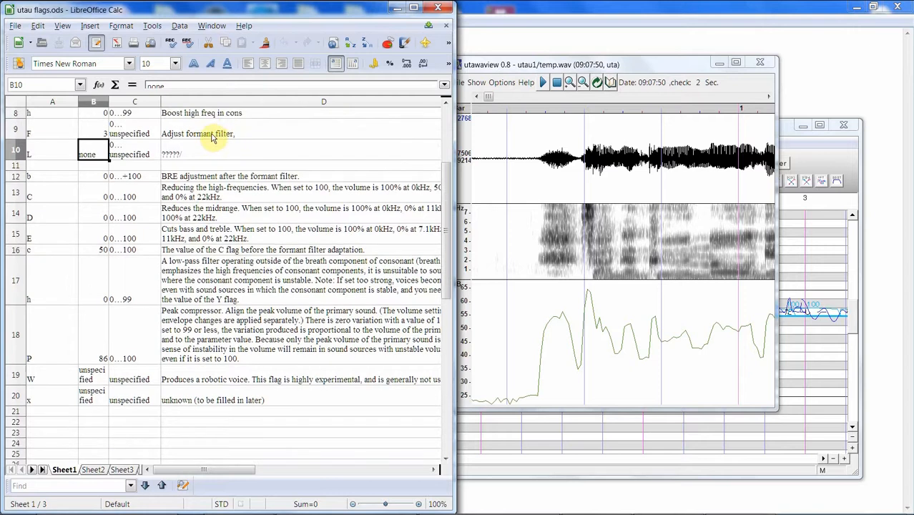
left_click(395, 10)
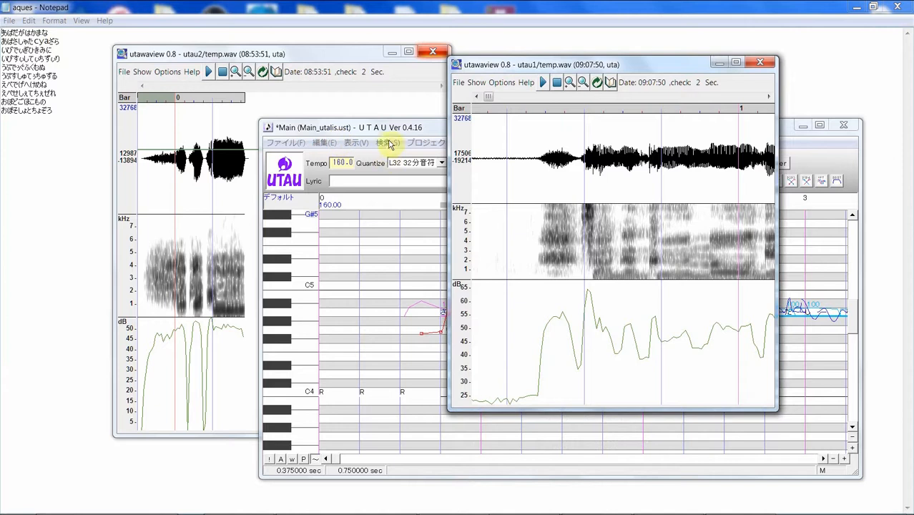
left_click_drag(354, 61, 273, 53)
left_click(440, 130)
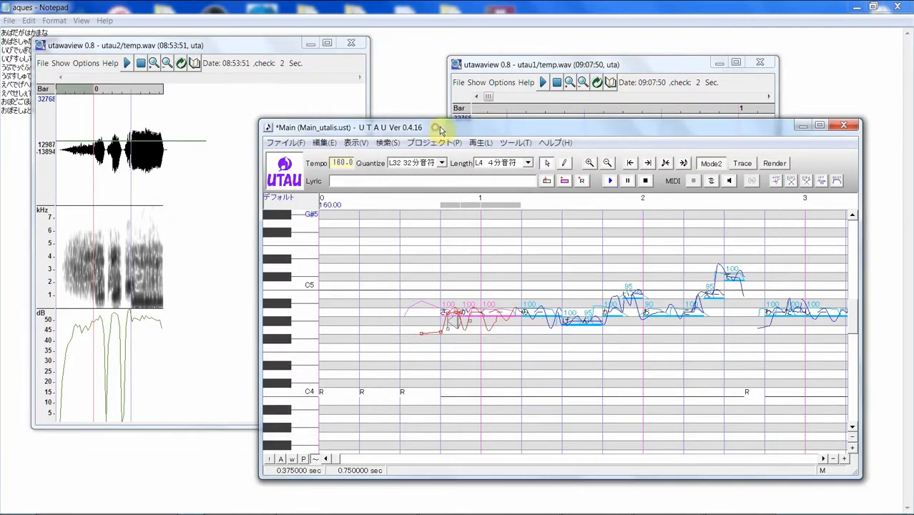
left_click_drag(446, 344, 726, 330)
left_click(610, 181)
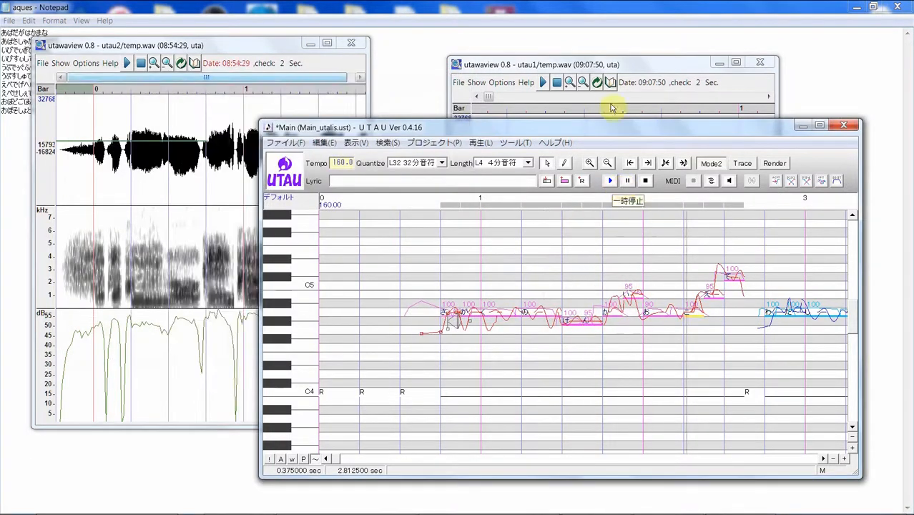
left_click_drag(606, 63, 613, 45)
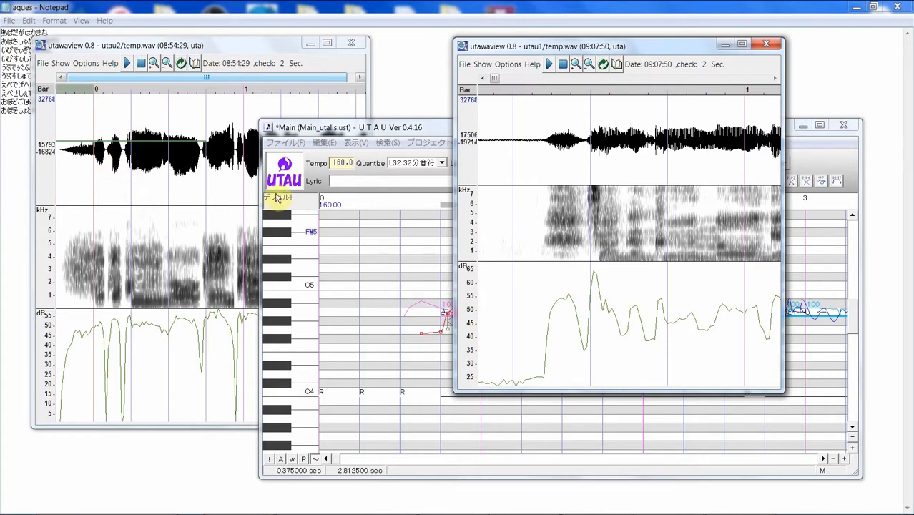
left_click_drag(224, 51, 229, 50)
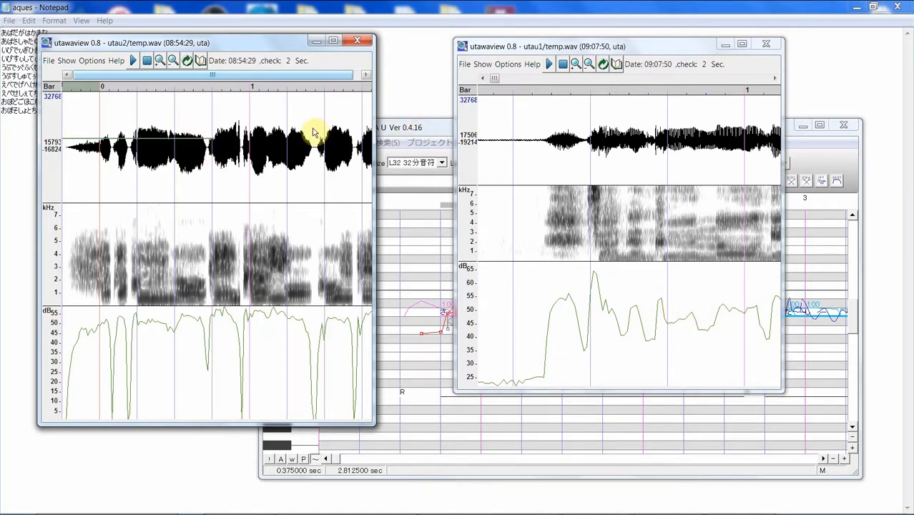
- Arrange the utau1 waveform window beside the UTAU piano roll so both can be seen while editing
left_click(398, 131)
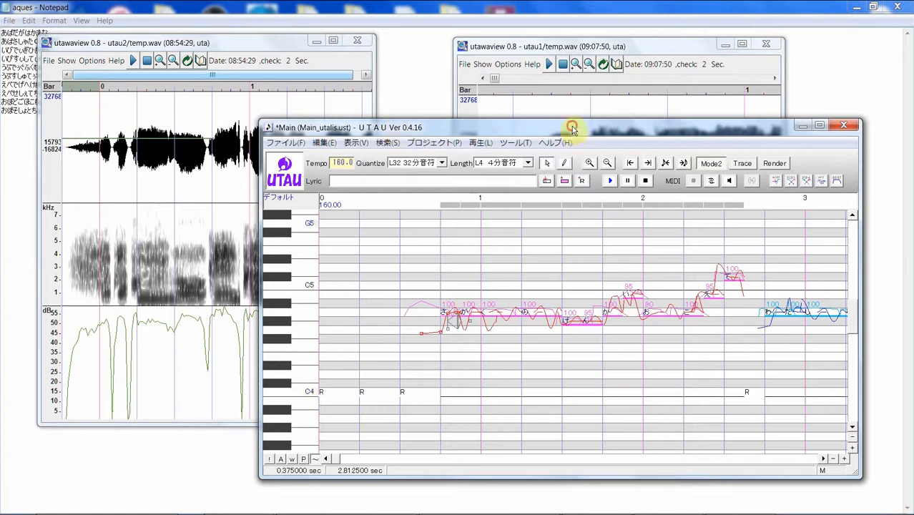
left_click_drag(572, 128, 468, 102)
left_click_drag(533, 49, 133, 55)
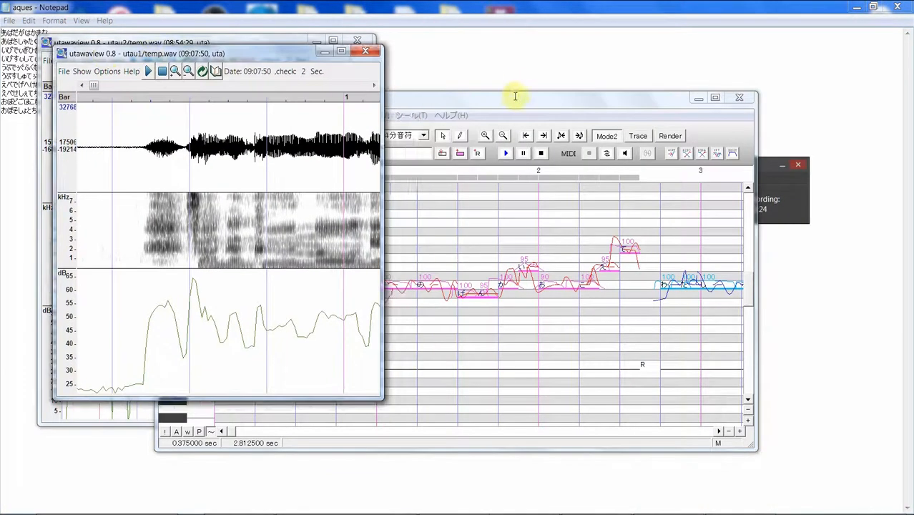
left_click_drag(513, 98, 622, 101)
left_click(477, 319)
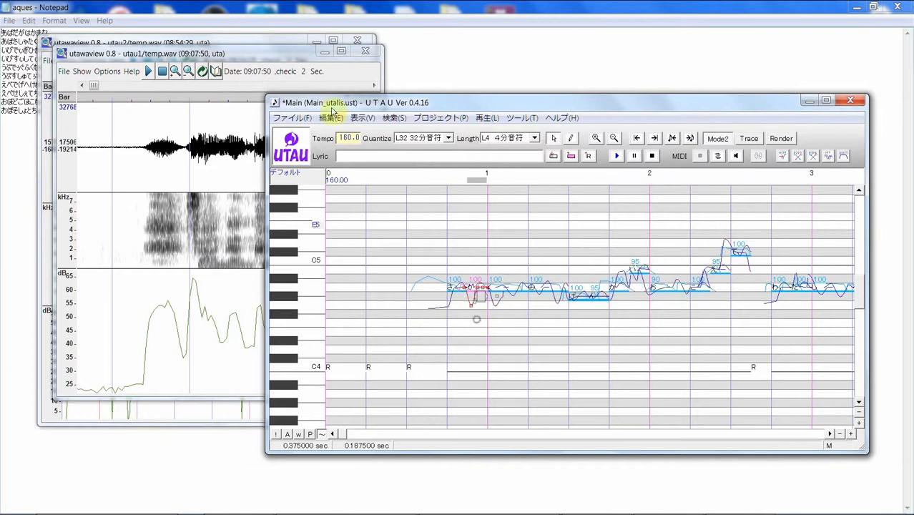
left_click_drag(286, 52, 261, 53)
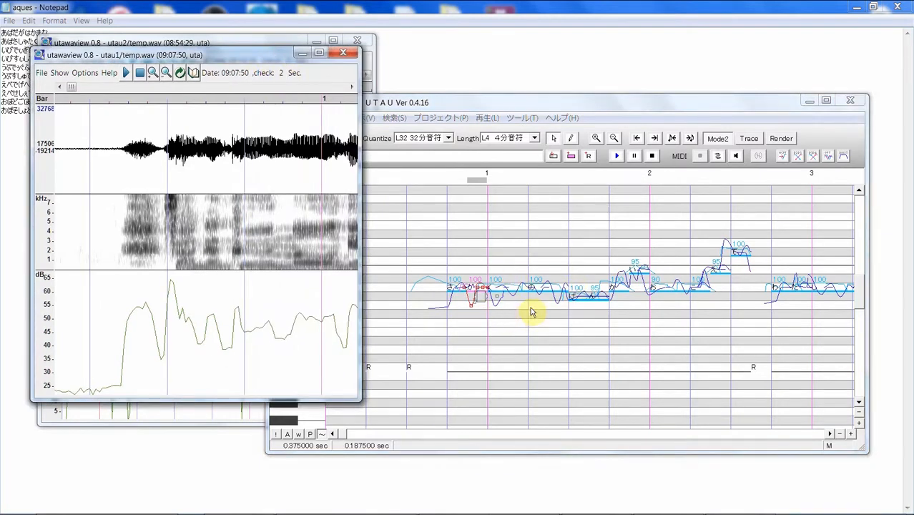
- Set the intensity of the phrase's first note to 80, third note to 74 and fourth note to 84, following the utau1 waveform
left_click(460, 306)
left_click(457, 288)
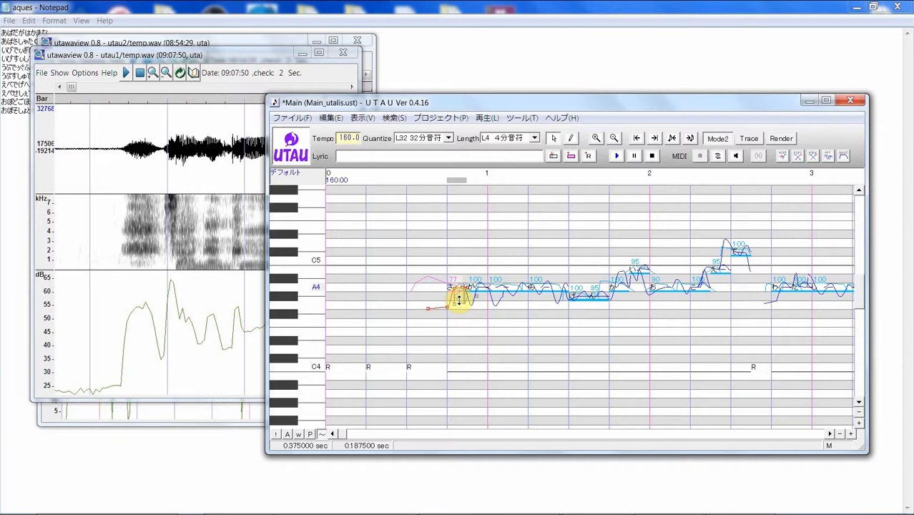
left_click(499, 306)
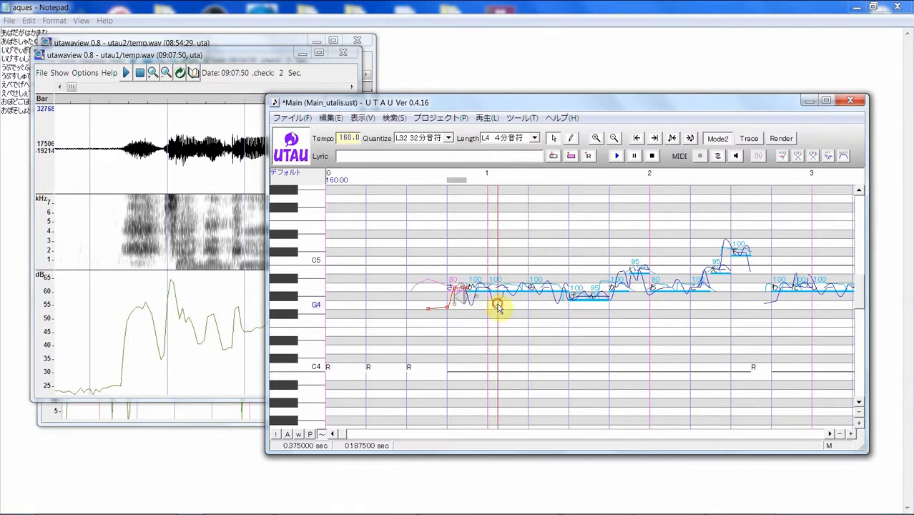
left_click(501, 289)
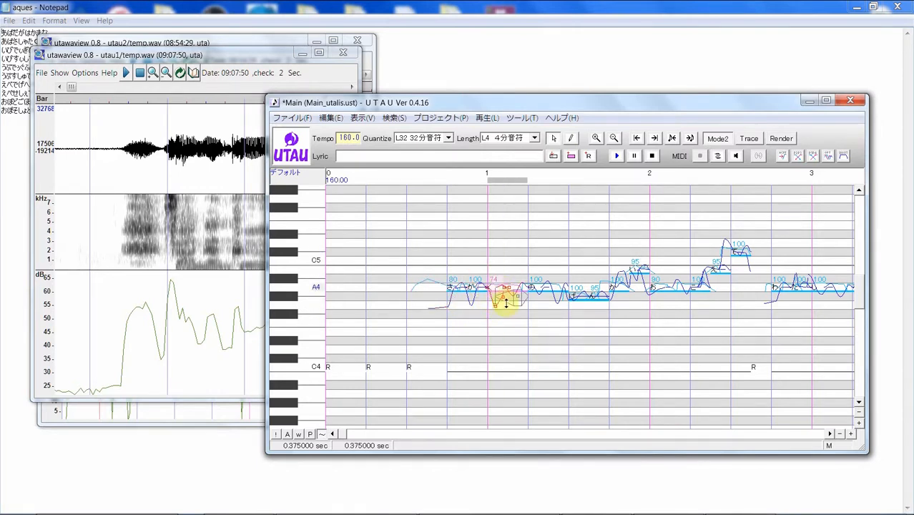
left_click_drag(506, 304, 534, 312)
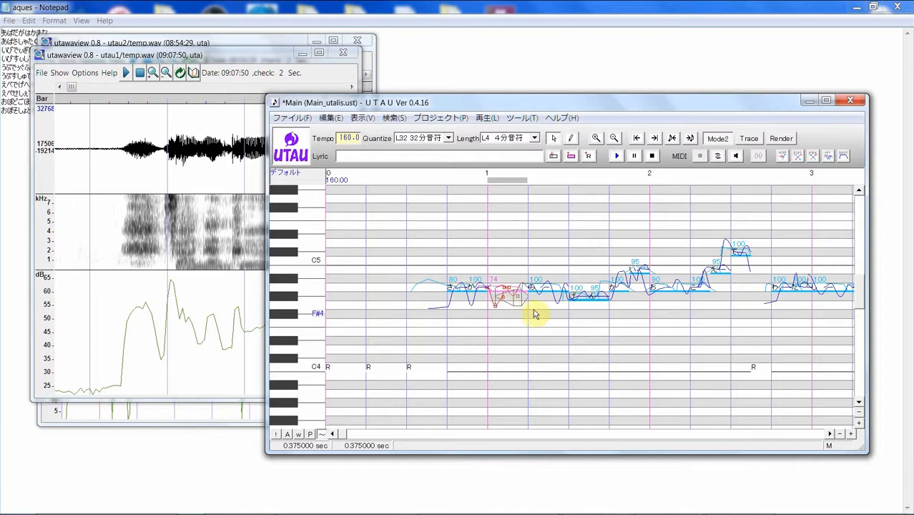
left_click(272, 55)
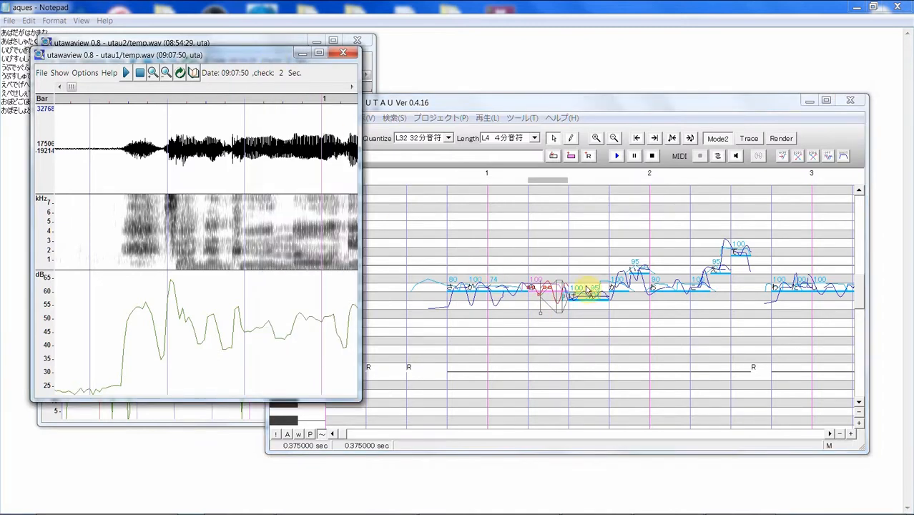
left_click(535, 284)
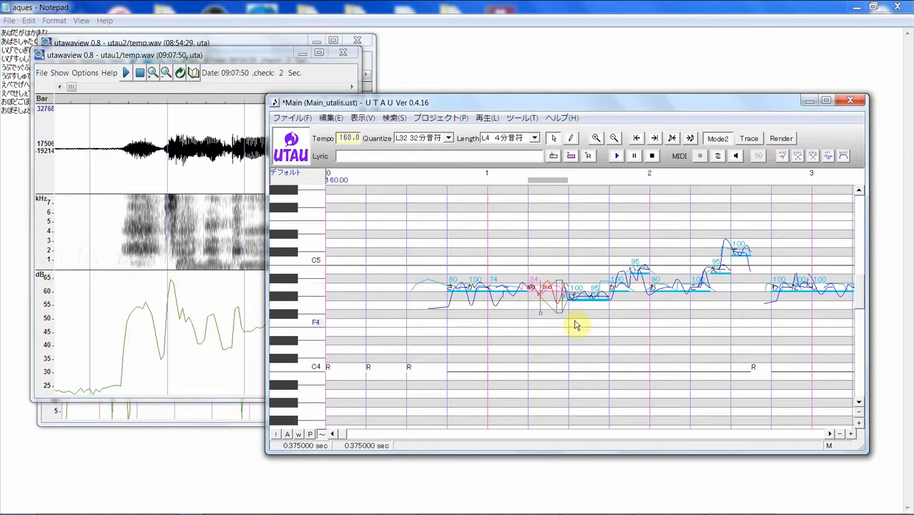
- Check the next part of the utau1 waveform and set the fifth note's intensity to 89 and the sixth note's to 82
left_click(259, 64)
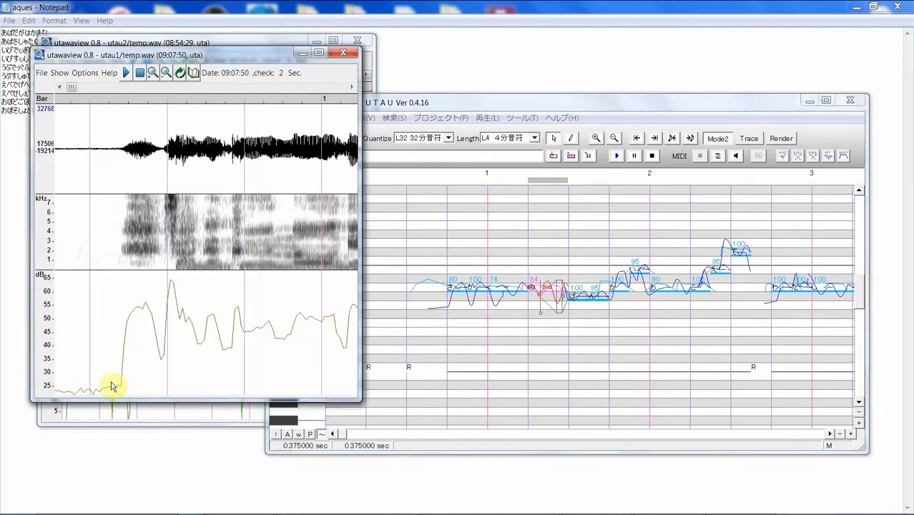
left_click_drag(72, 92, 72, 89)
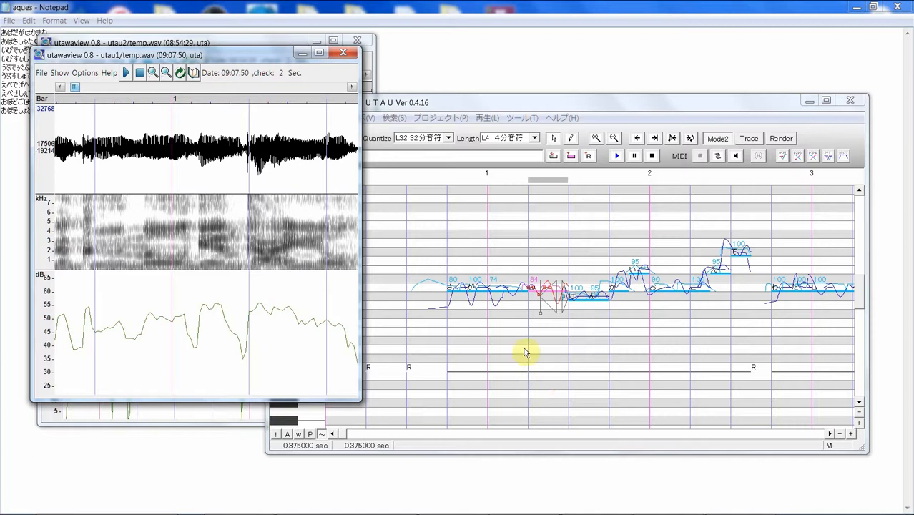
left_click(587, 323)
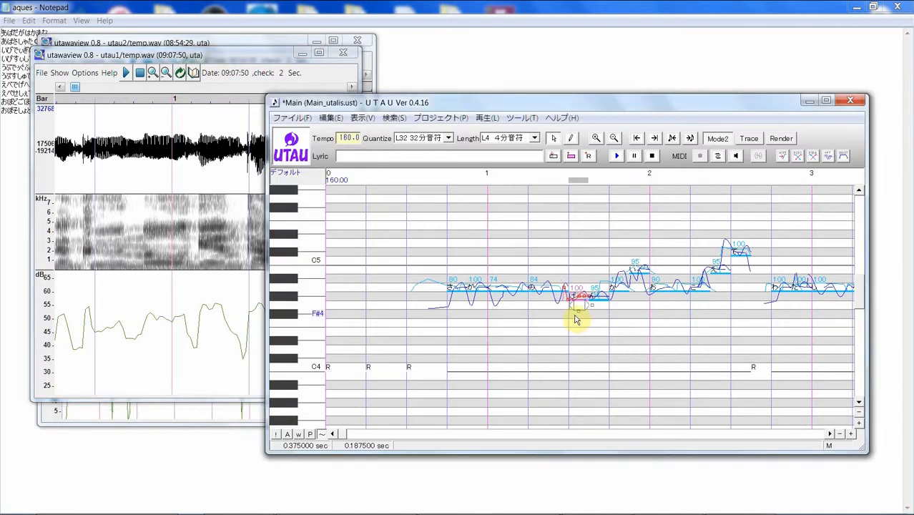
left_click_drag(577, 319, 579, 304)
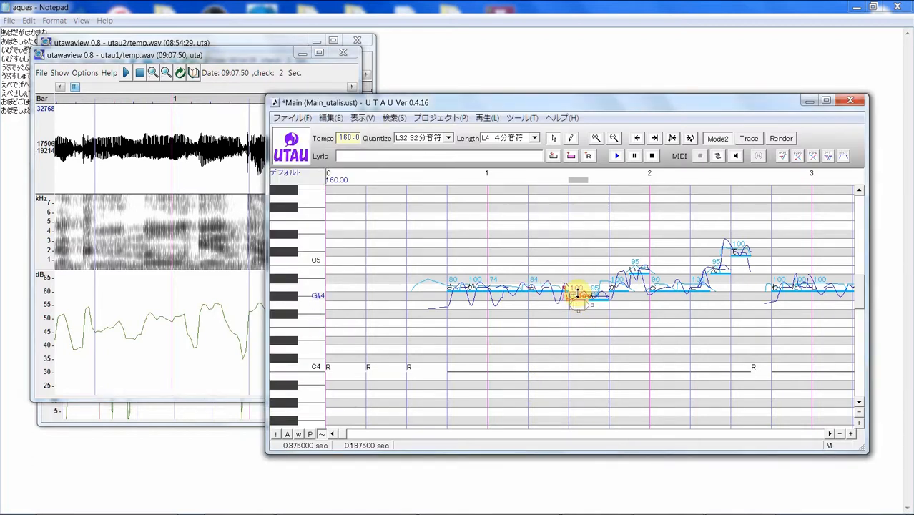
left_click(247, 58)
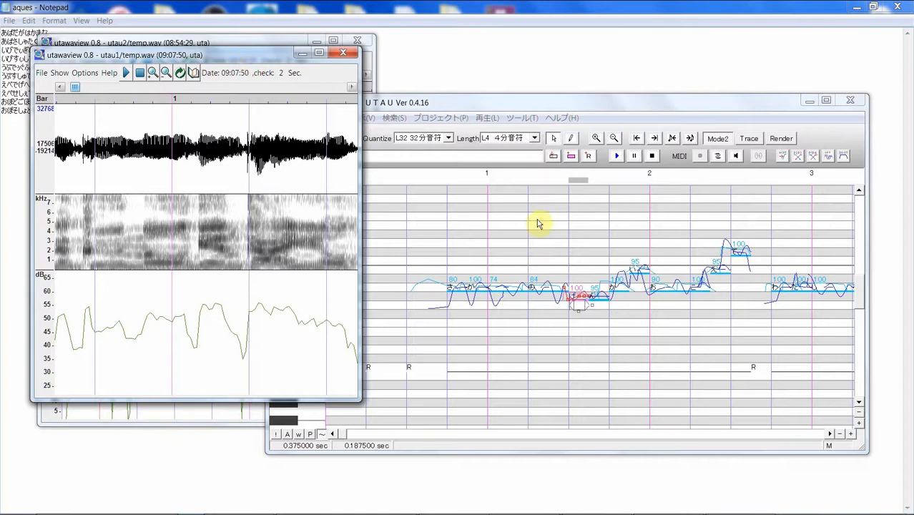
left_click(576, 294)
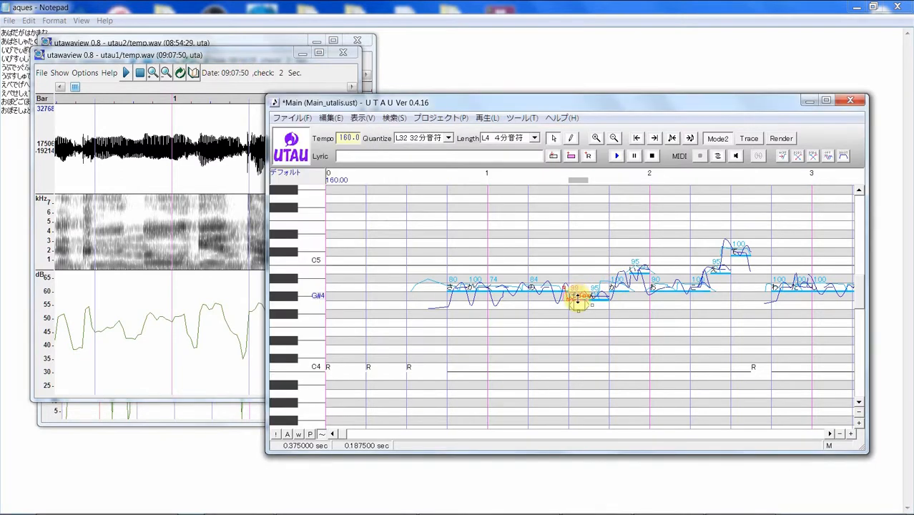
mouse_move(576, 301)
left_mouse_down()
mouse_move(612, 307)
mouse_move(606, 314)
mouse_move(596, 306)
left_mouse_up()
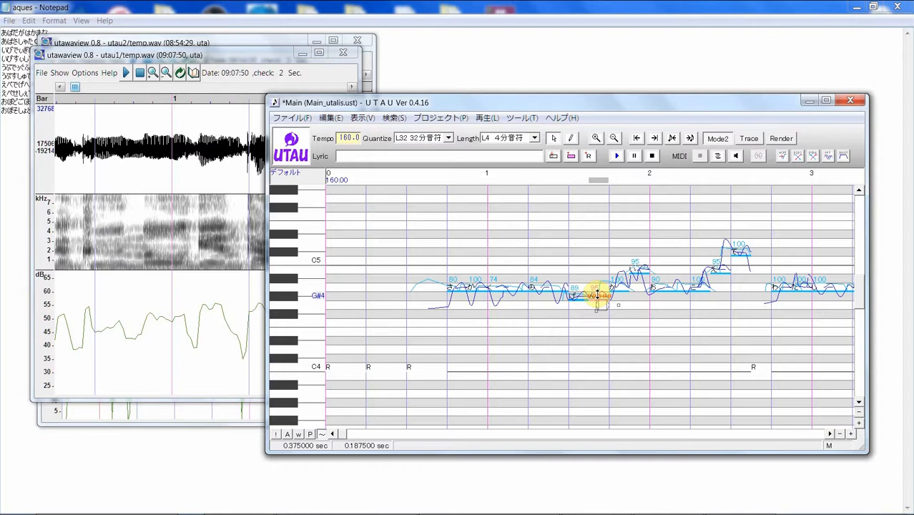
- Play the first six notes of the phrase and compare their waveform with the start of the utau1 recording
left_click_drag(449, 306, 600, 294)
left_click(618, 156)
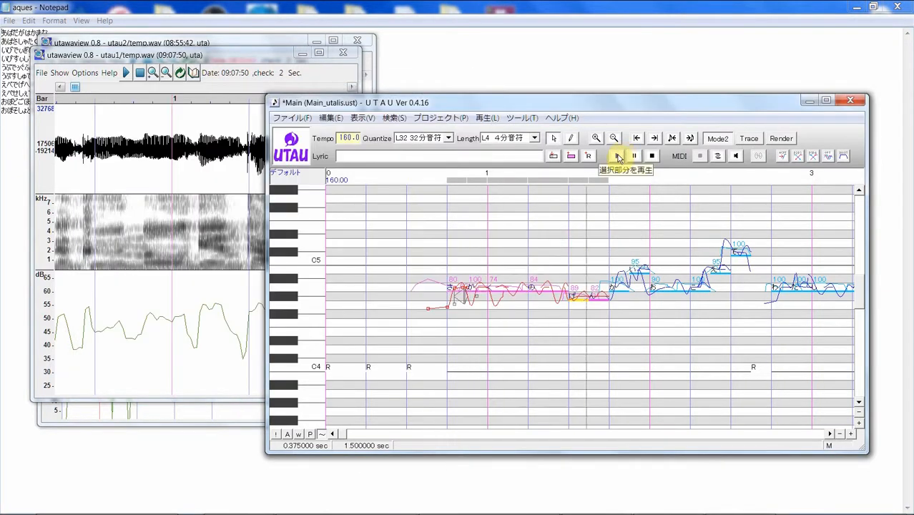
left_click_drag(266, 59, 583, 85)
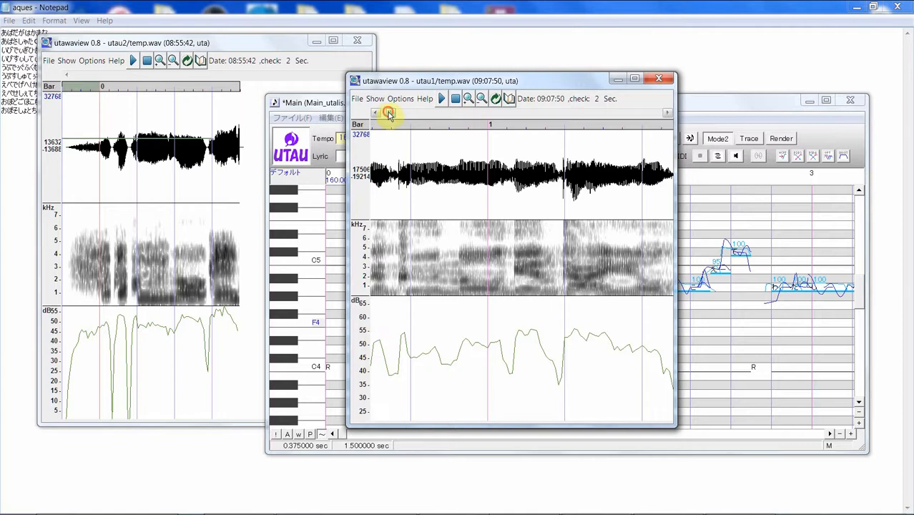
left_click_drag(388, 115, 386, 120)
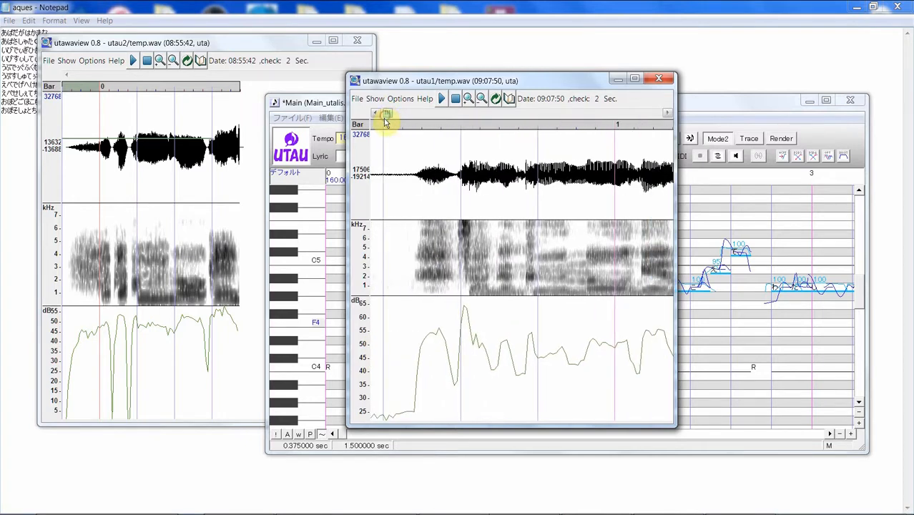
- Set the intensity of the phrase's second, third, fourth and seventh notes to 87, 66, 77 and 85
left_click(693, 138)
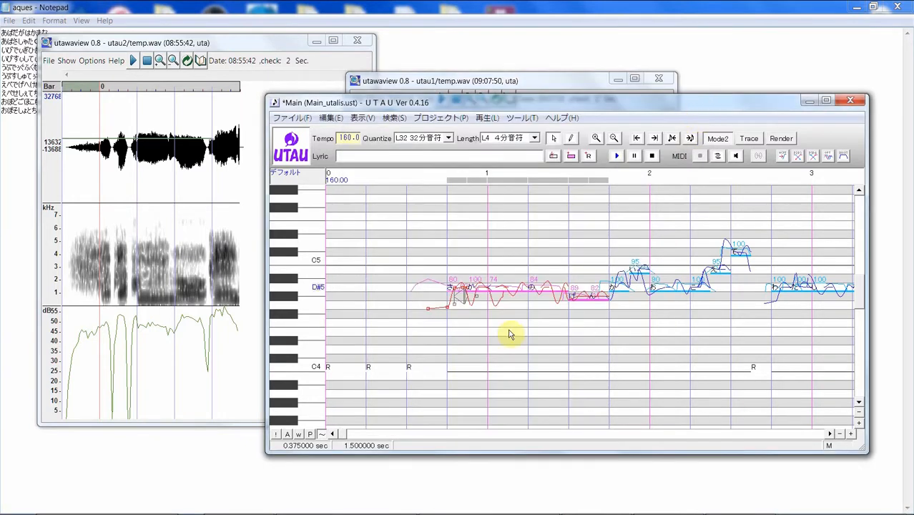
left_click(483, 288)
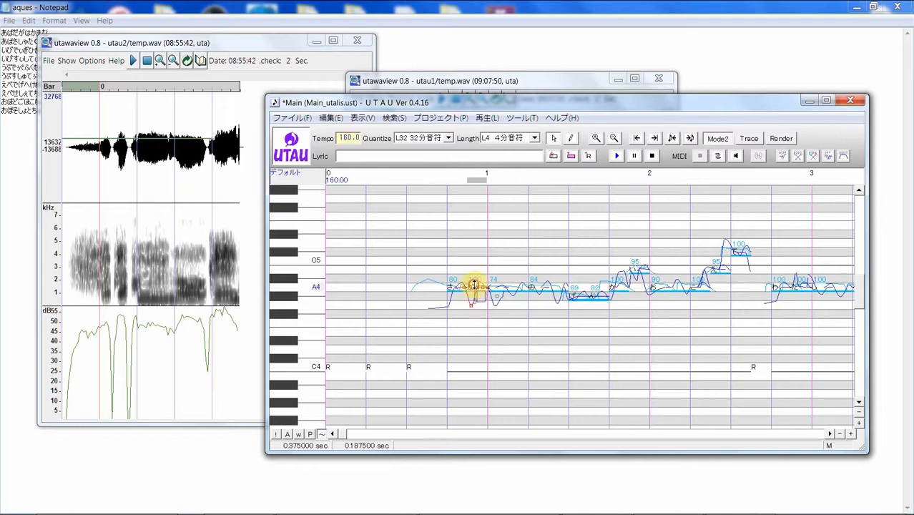
left_click(513, 293)
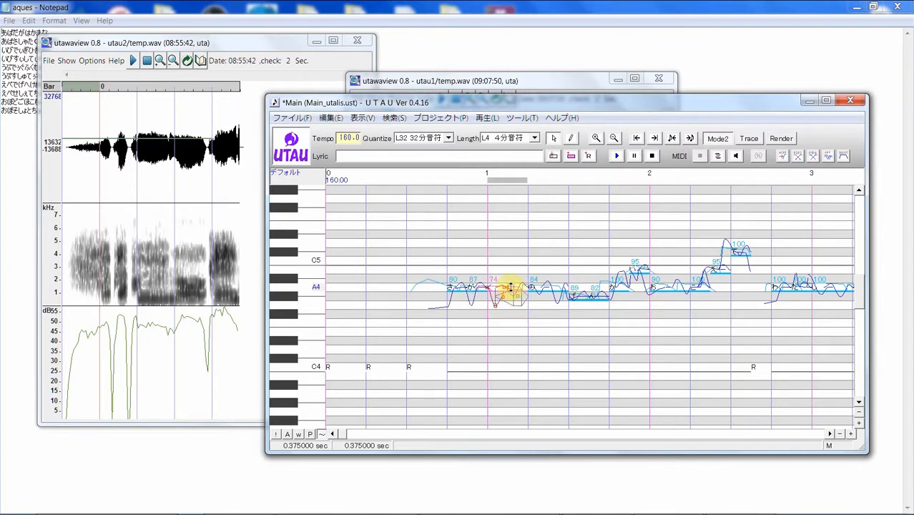
left_click(546, 285)
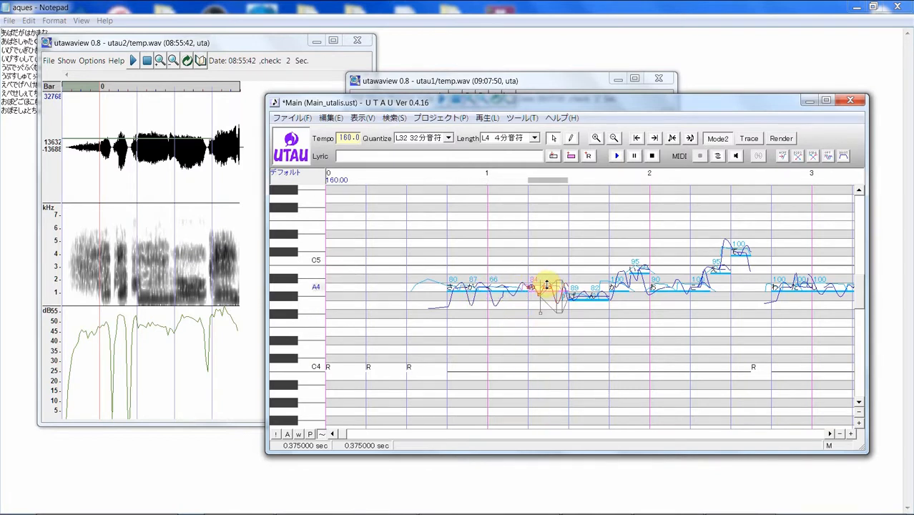
left_click(576, 298)
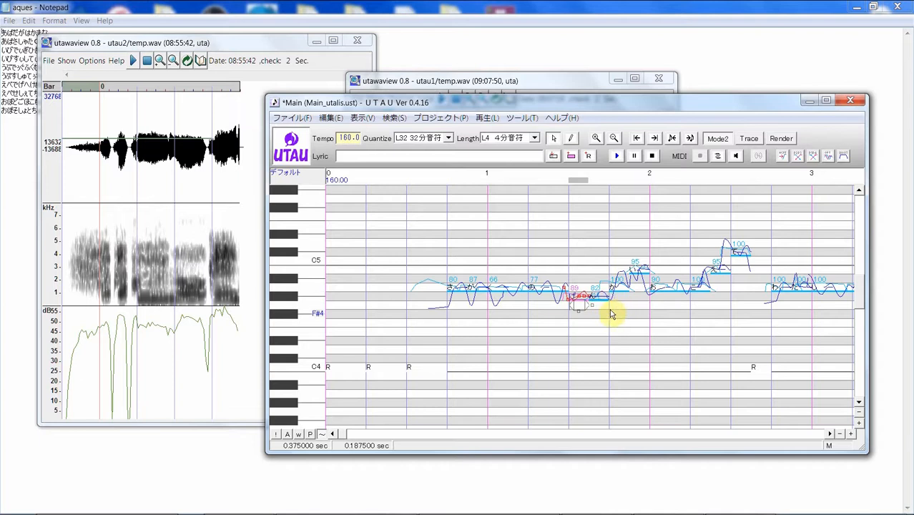
left_click(619, 297)
left_click_drag(619, 296, 619, 284)
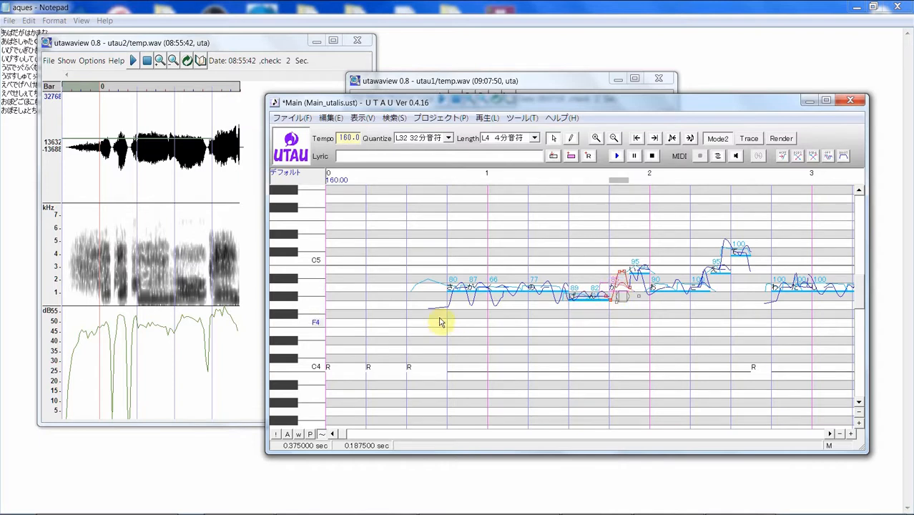
- Play the first seven notes of the phrase and examine their rendered waveform in the utau2 view
left_click_drag(437, 322, 618, 296)
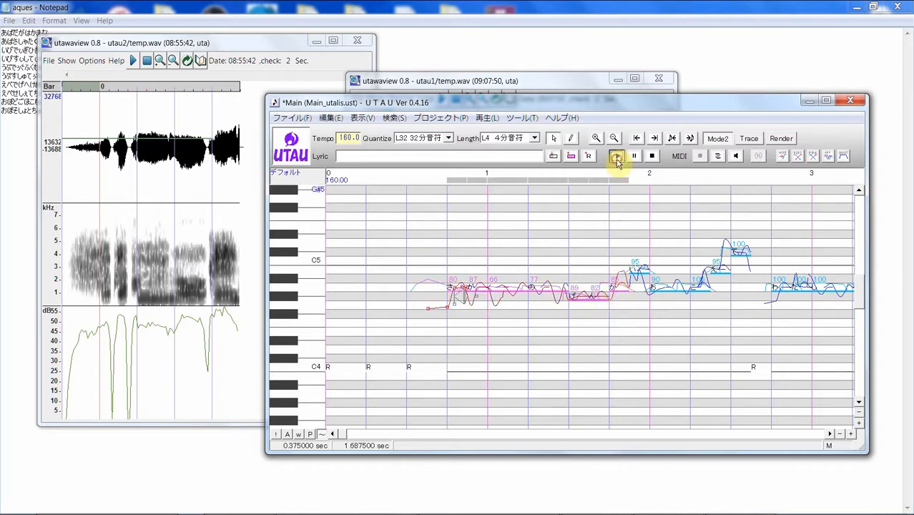
left_click(615, 156)
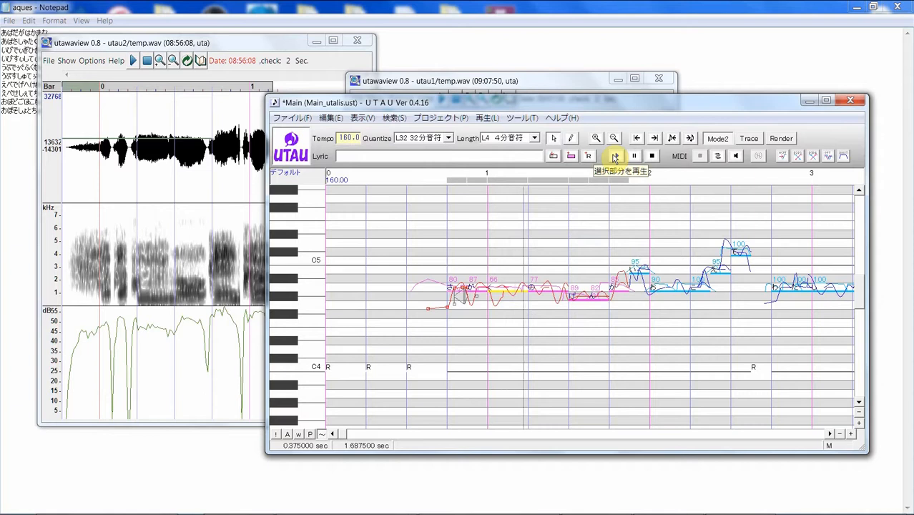
left_click_drag(254, 46, 257, 45)
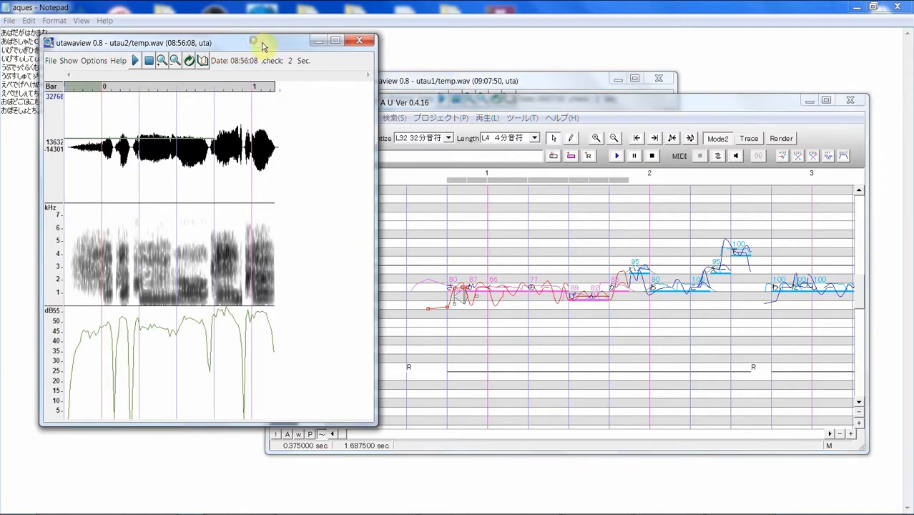
- Set the seventh note's intensity to 60, then lower the first seven notes together to 68, 75, 54, 65, 77, 70 and 48
left_click(619, 294)
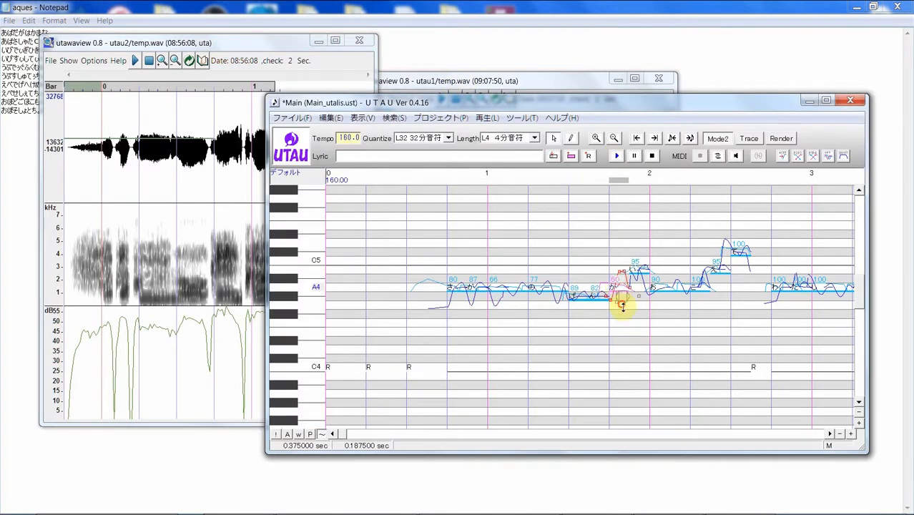
left_click_drag(623, 325, 451, 313)
left_click_drag(525, 287, 527, 299)
- Play the lowered seven notes and compare the utau1 reference waveform with the new utau2 rendering
left_click(616, 155)
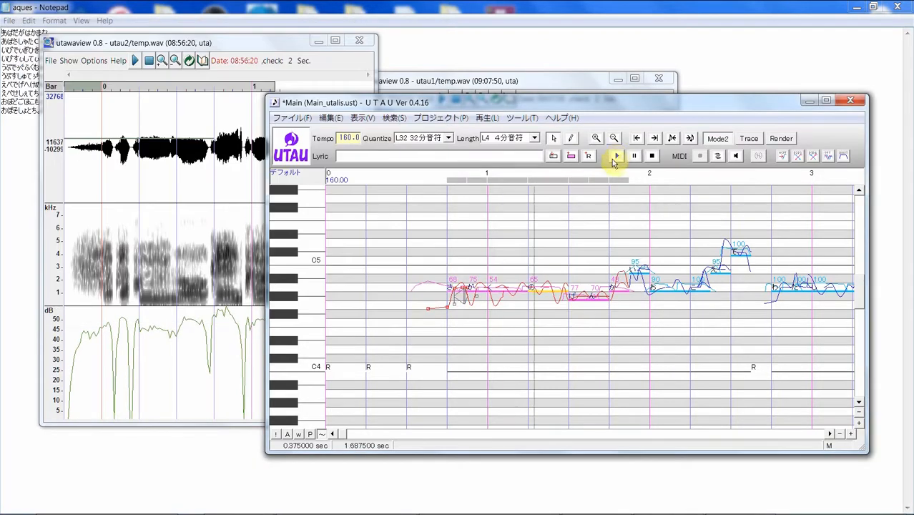
left_click(536, 81)
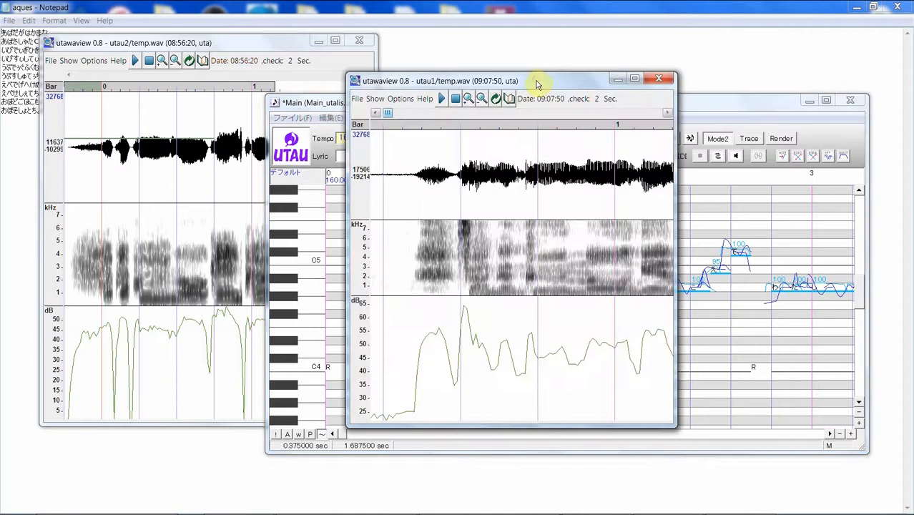
left_click(221, 250)
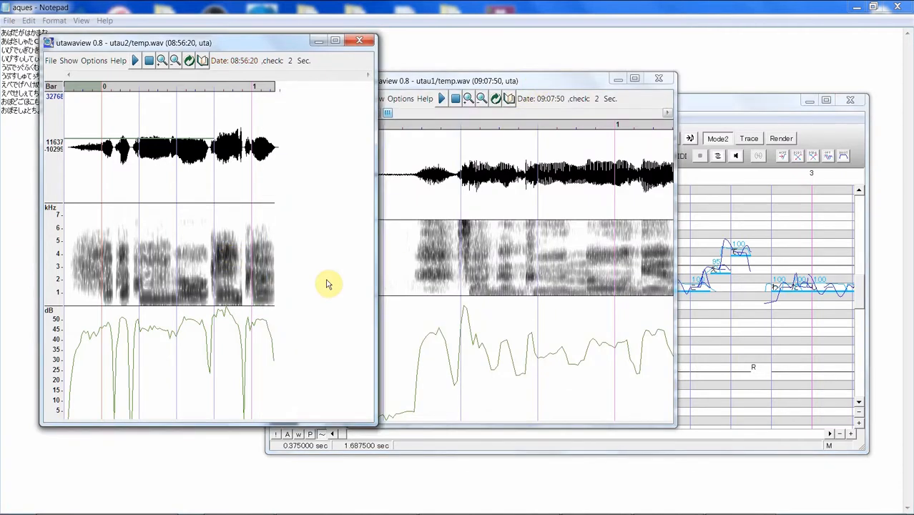
- Set the sixth note's intensity to 41 and select the phrase from the preceding rest through the seventh note
left_click(703, 109)
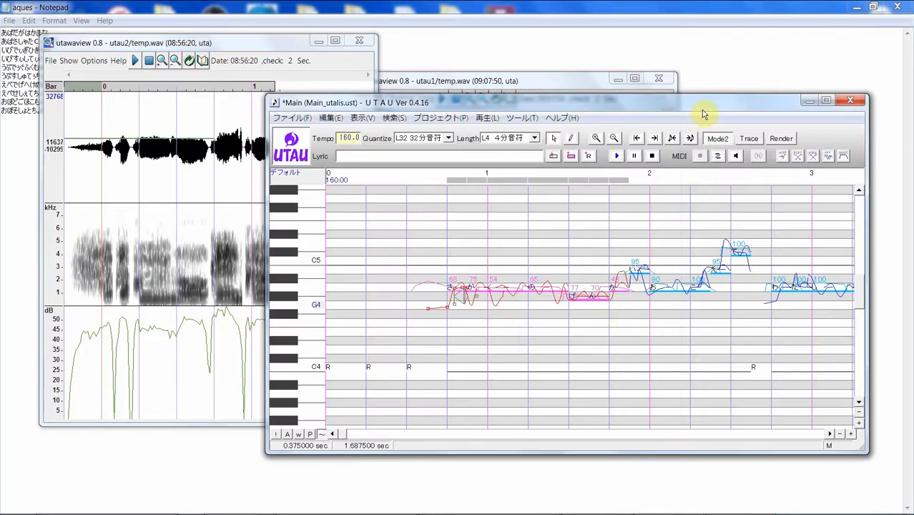
left_click(602, 296)
left_click_drag(602, 297, 445, 321)
- Play the selected notes and examine the rendered waveform around the fifth note in the utau2 view
left_click(621, 159)
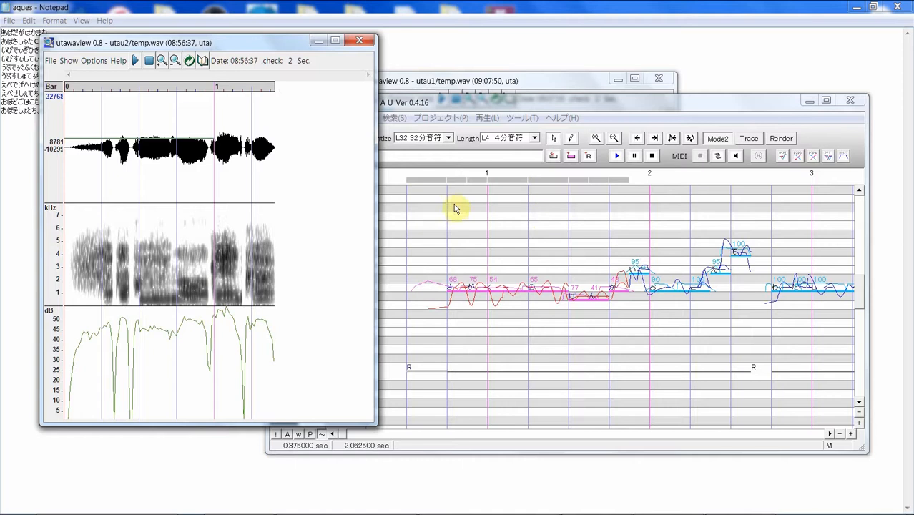
left_click(223, 101)
left_click(221, 87)
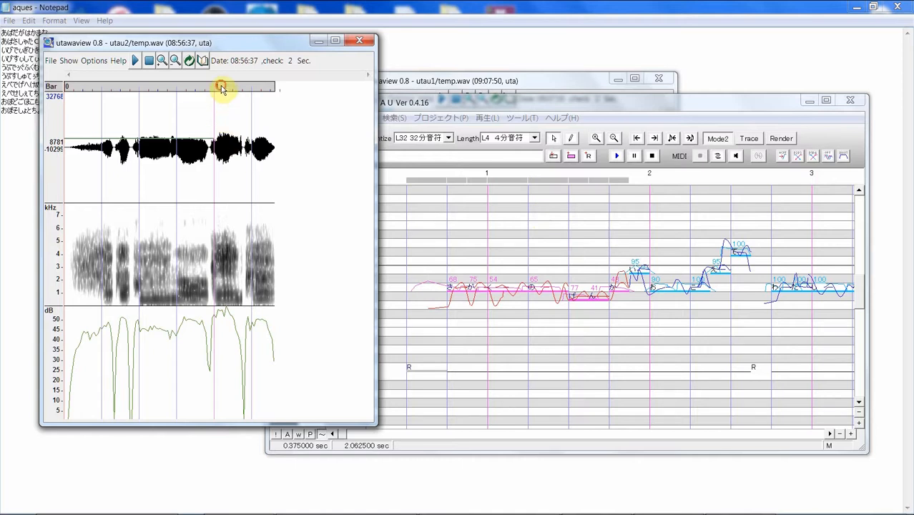
left_click(222, 88)
left_click(222, 87)
left_click(221, 88)
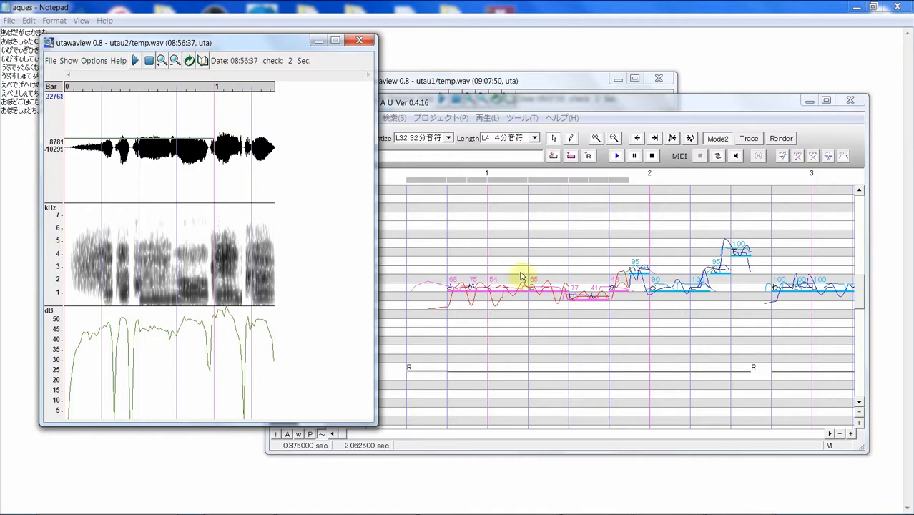
- Set the fifth note's intensity to 54, then play through the eighth note and check the waveform in the utau2 view
left_click(576, 309)
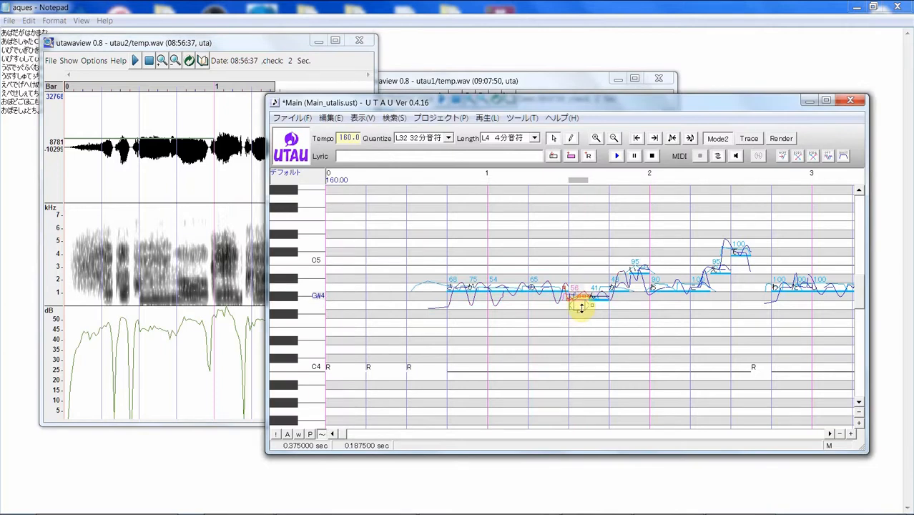
left_click_drag(443, 313, 645, 311)
left_click(615, 156)
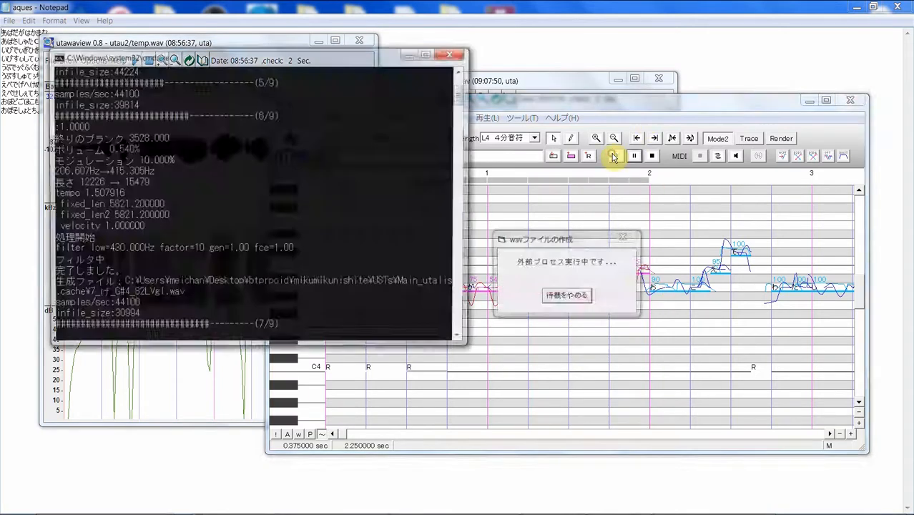
left_click(300, 42)
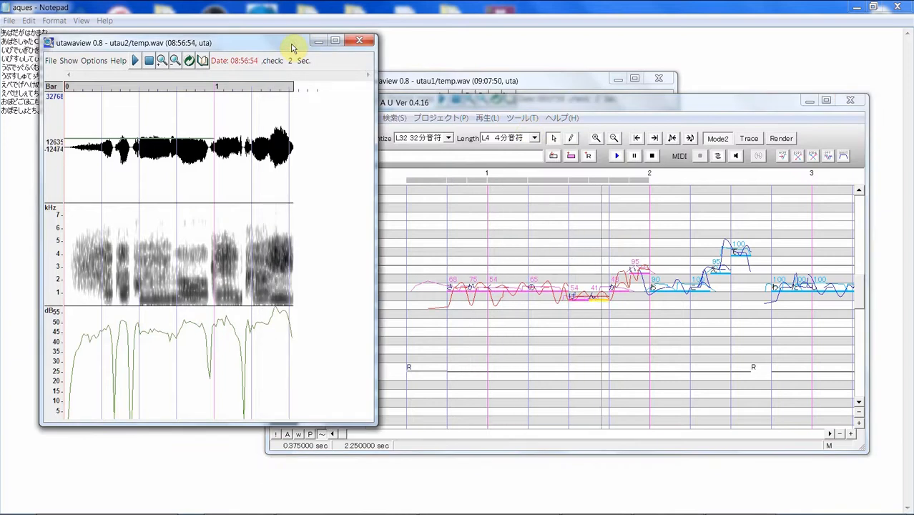
- Place the utau1 view beside utau2 to compare their waveforms, then set the eighth note's intensity to 77
left_click(639, 321)
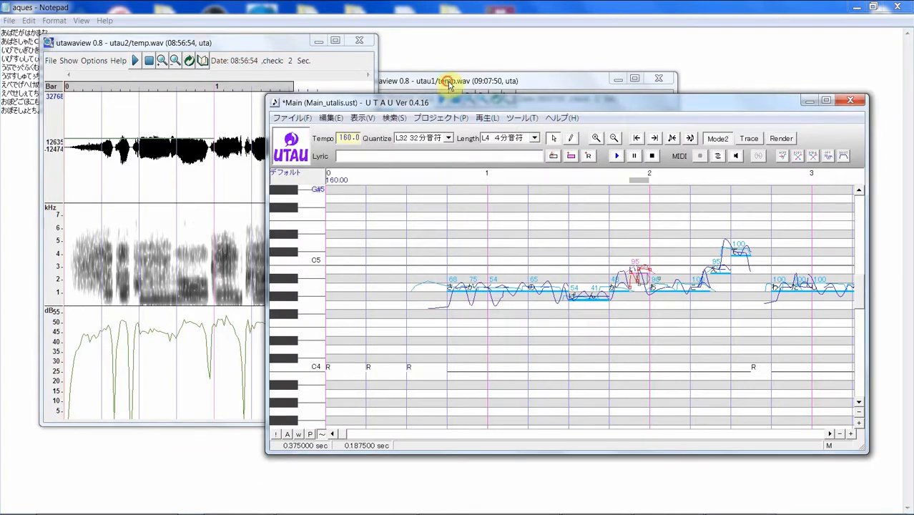
left_click_drag(451, 80, 470, 61)
left_click(229, 50)
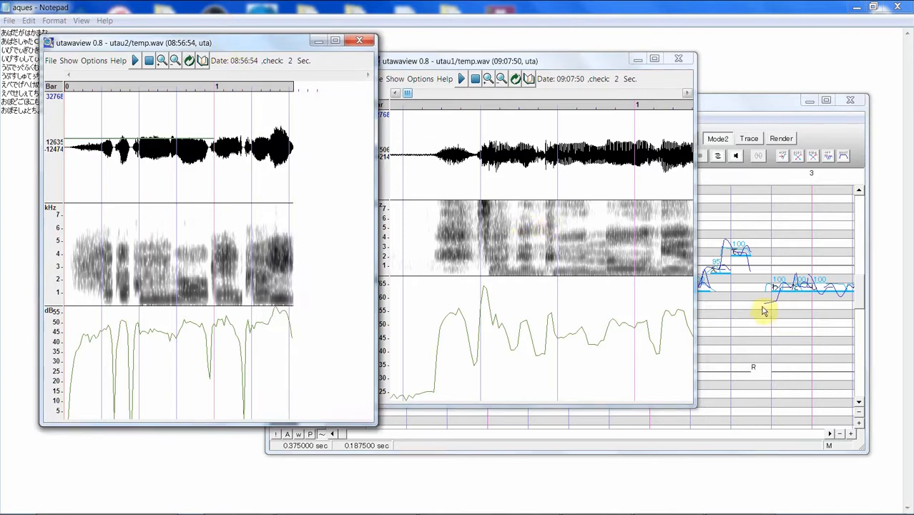
left_click(764, 311)
left_click(653, 286)
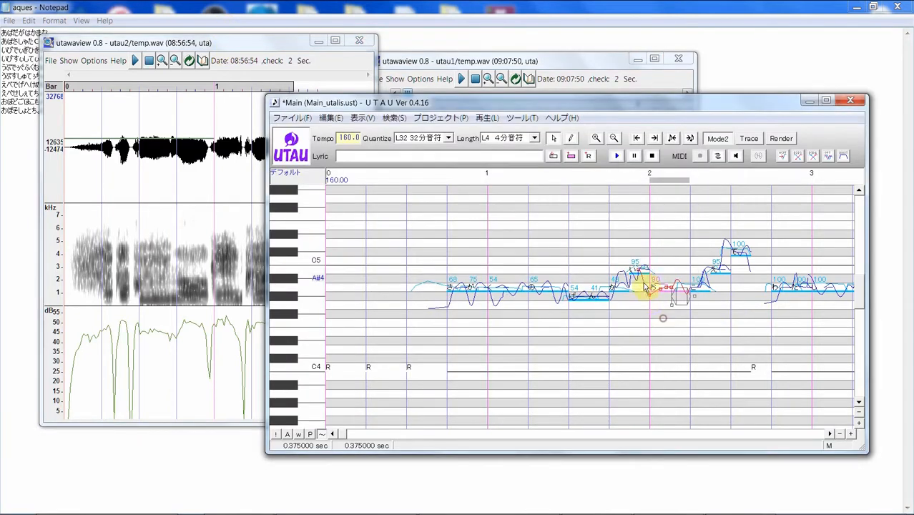
mouse_move(649, 309)
left_mouse_down()
mouse_move(663, 286)
mouse_move(643, 267)
mouse_move(649, 291)
left_mouse_up()
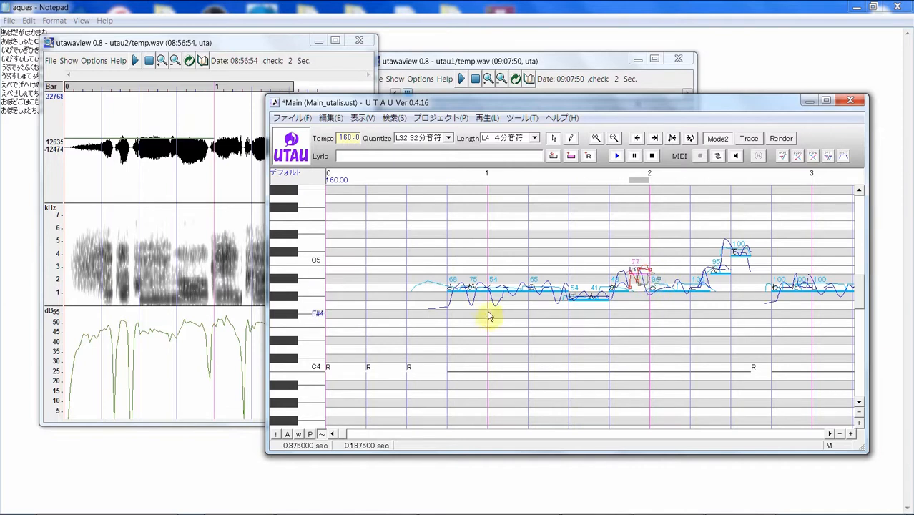
- Play the first eight notes of the phrase and compare their utau2 waveform with the utau1 recording
left_click_drag(455, 302, 643, 259)
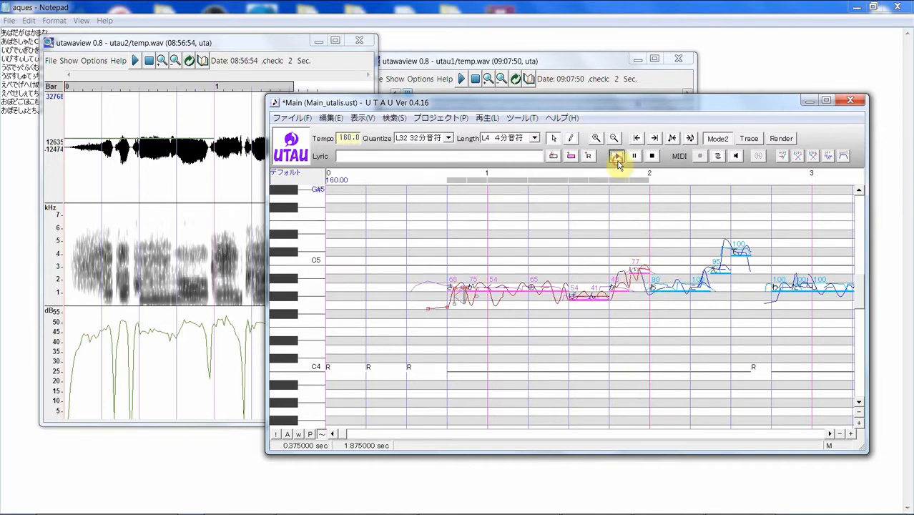
left_click(617, 156)
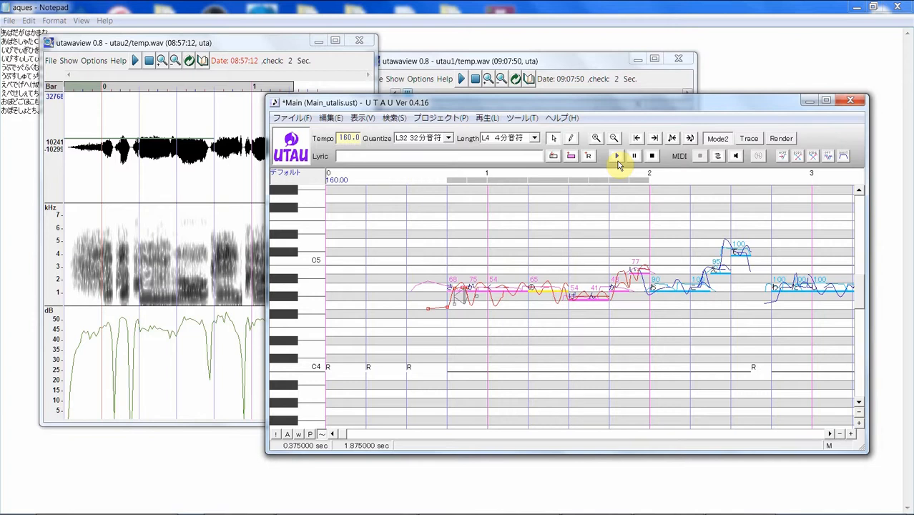
left_click(249, 43)
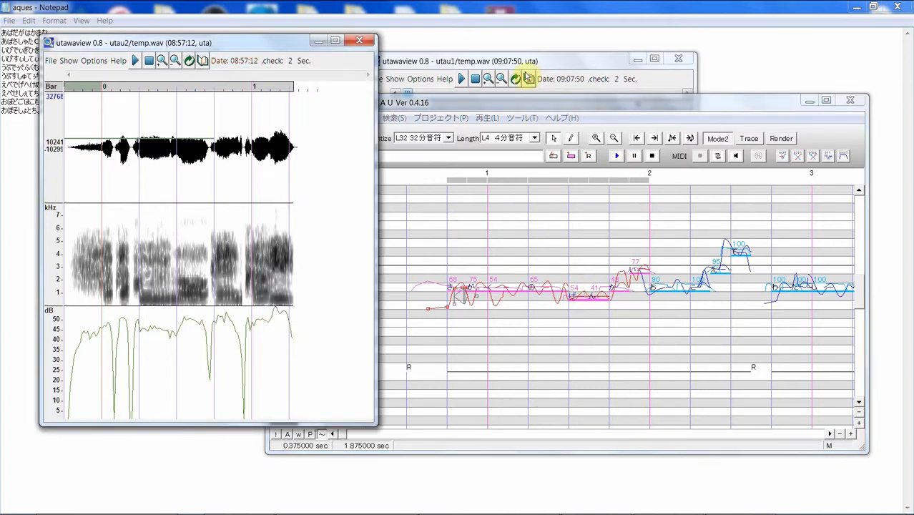
left_click(527, 62)
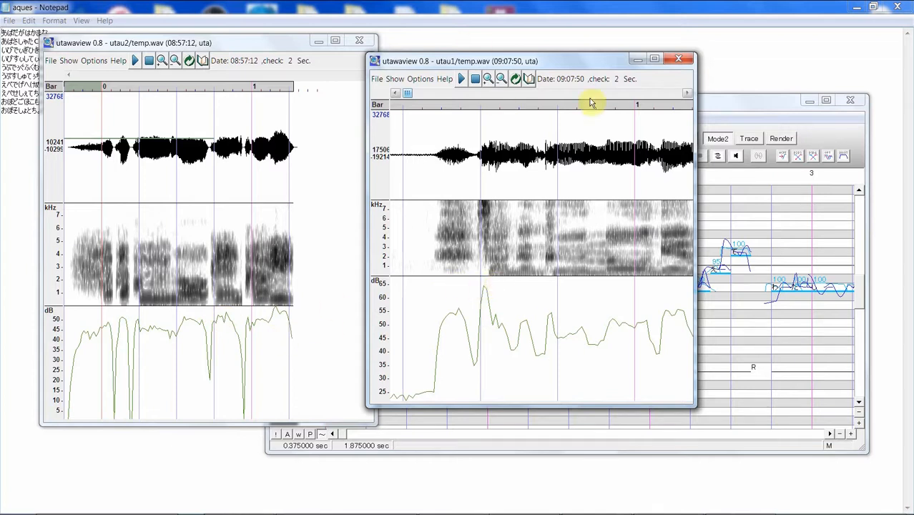
- Raise the first eight notes' intensities together by 68, then play them and examine the waveform in the utau2 view
left_click(756, 106)
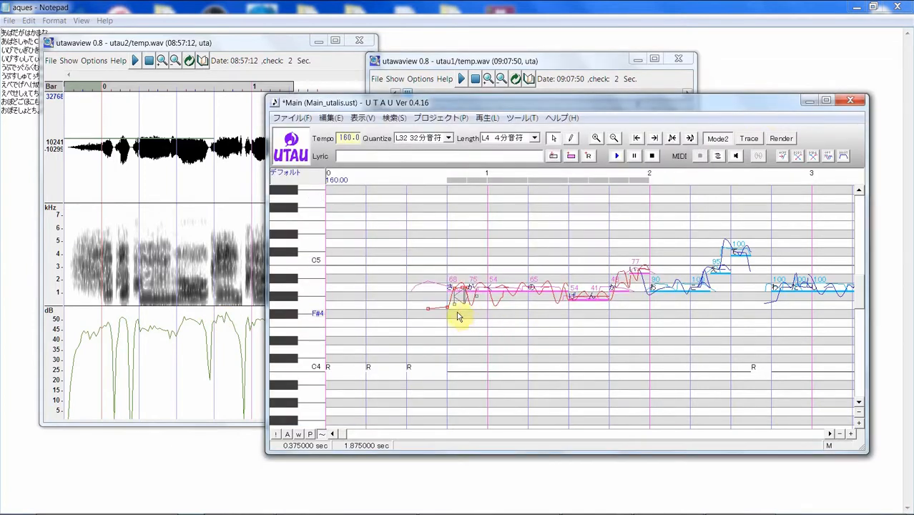
left_click_drag(456, 312, 627, 254)
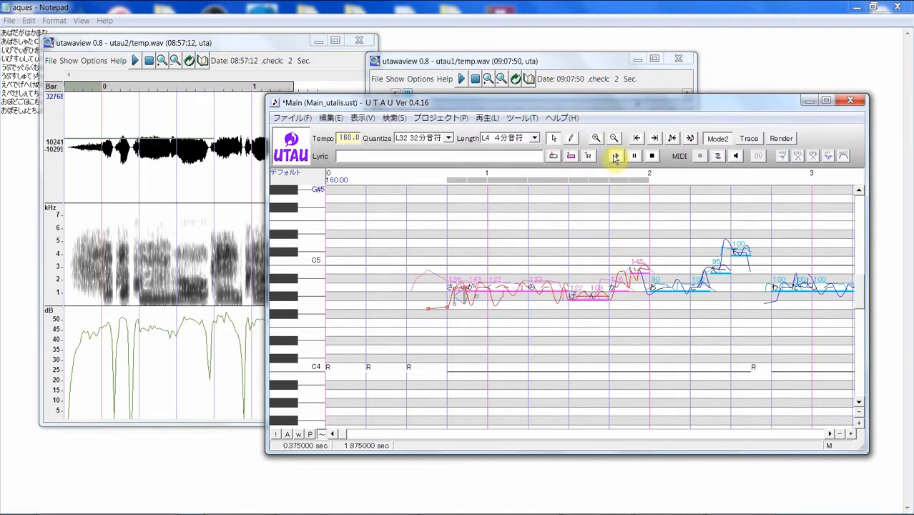
left_click(617, 156)
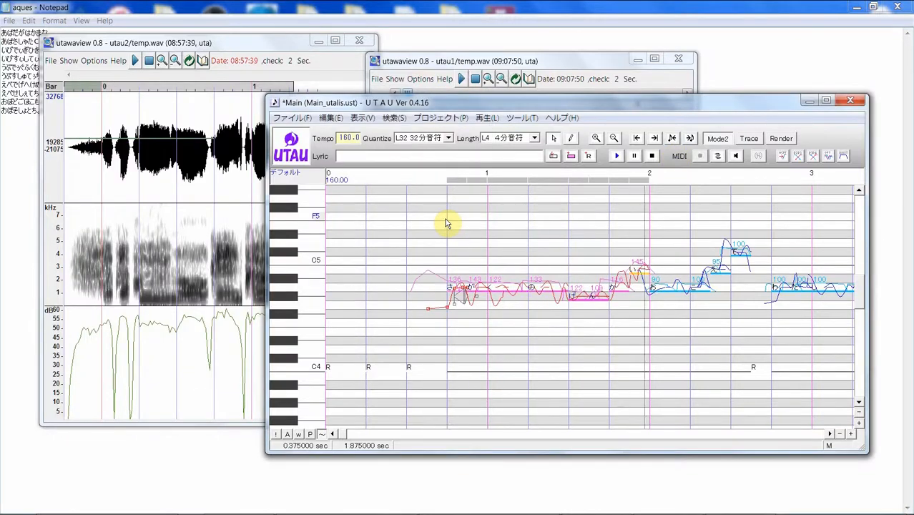
left_click(169, 46)
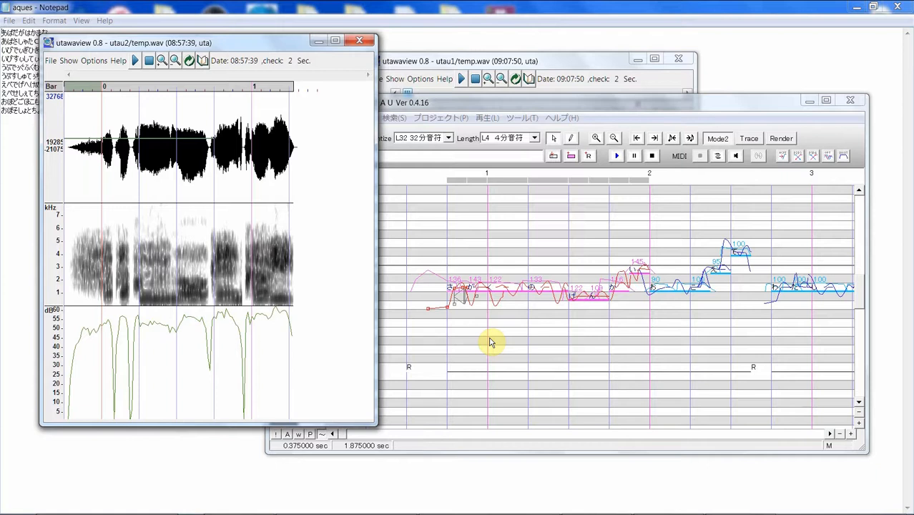
- Select the phrase from the preceding rest through the eighth note and review its waveform and dB curve in the utau2 view
left_click(447, 327)
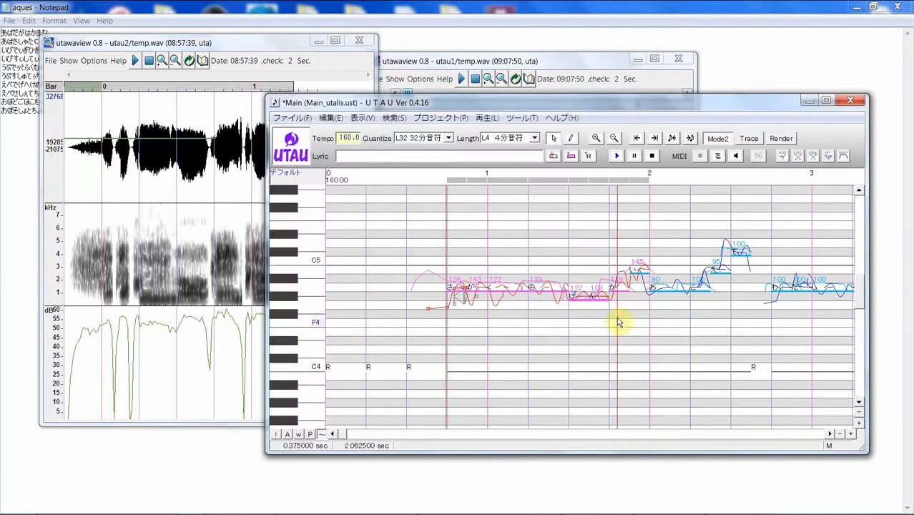
left_click_drag(644, 297, 643, 299)
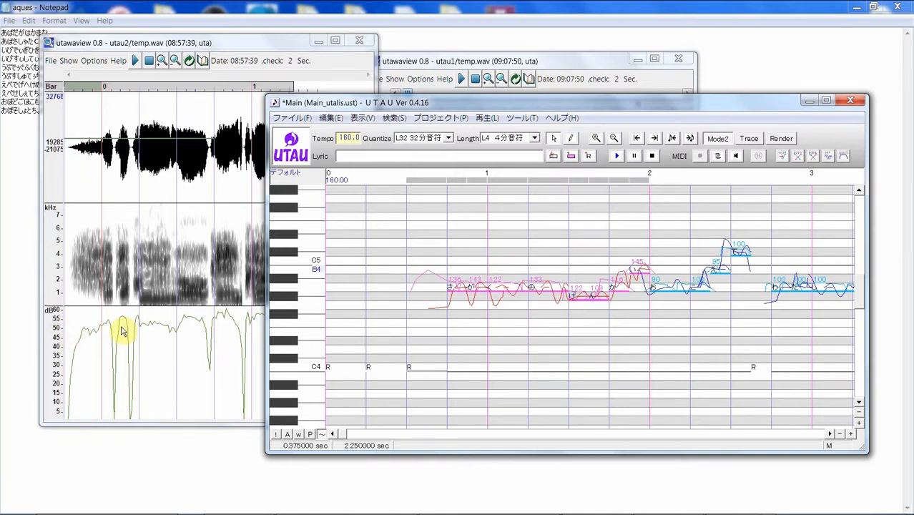
left_click(183, 51)
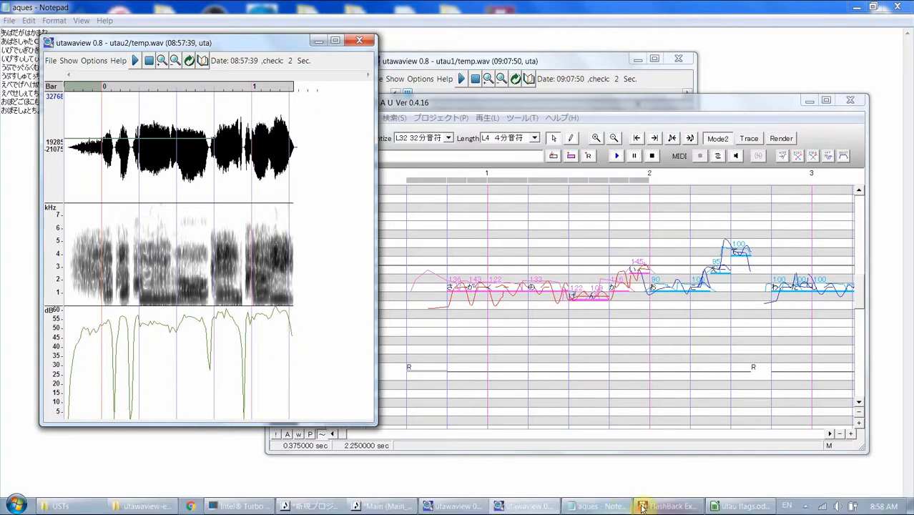
left_click(643, 506)
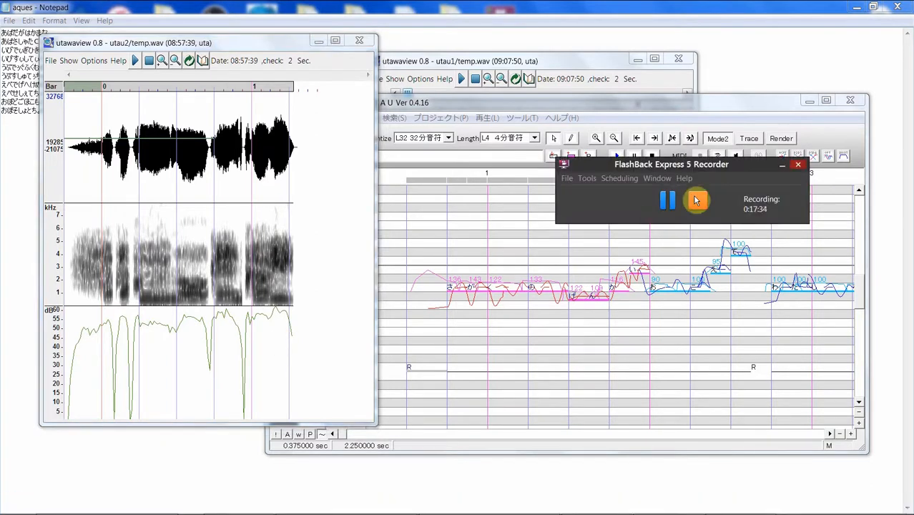